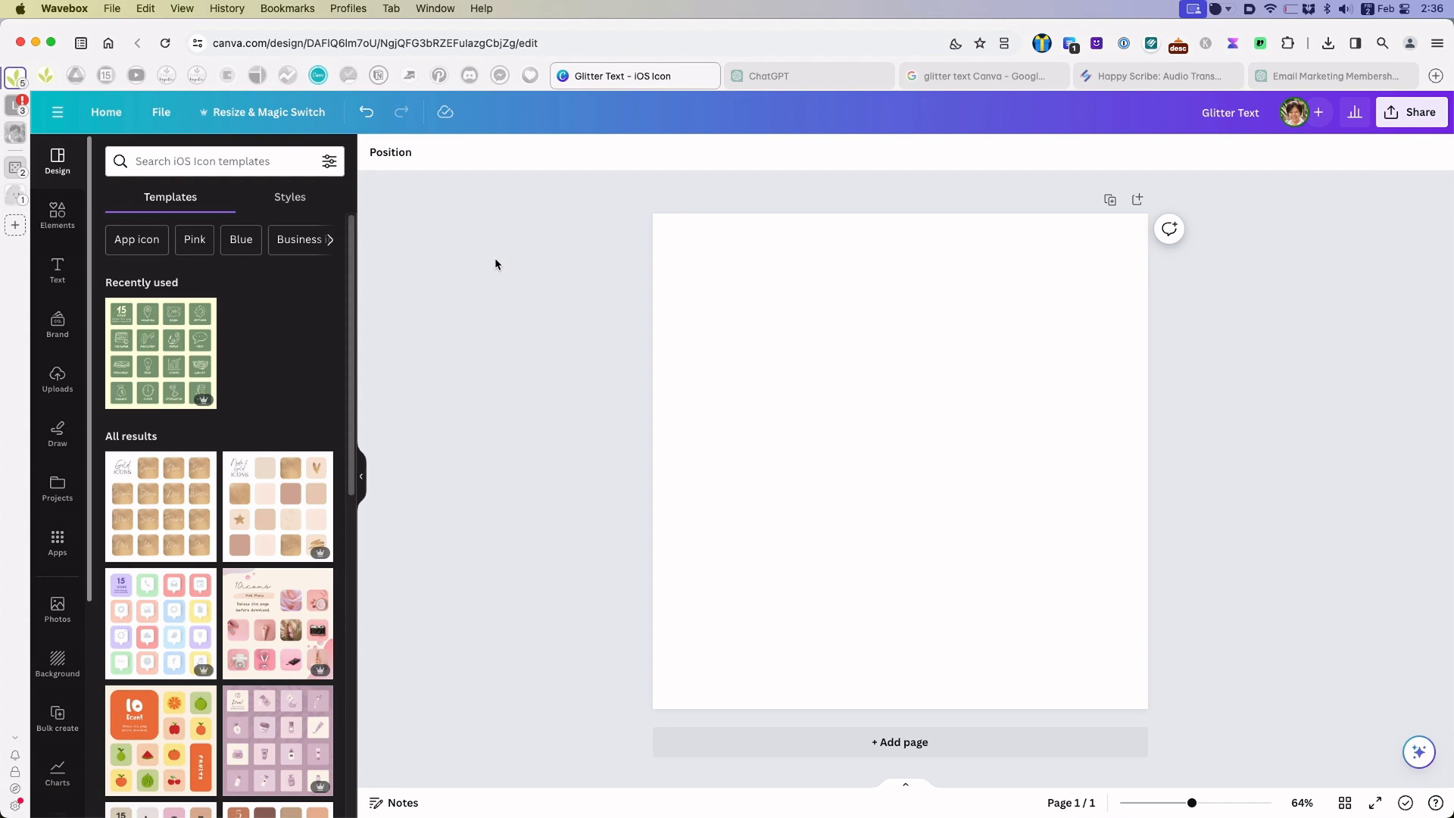
# - Search the Frames collection in Elements for 'alphabets' letter frames
pyautogui.click(68, 218)
pyautogui.scroll(-15, 259, 497)
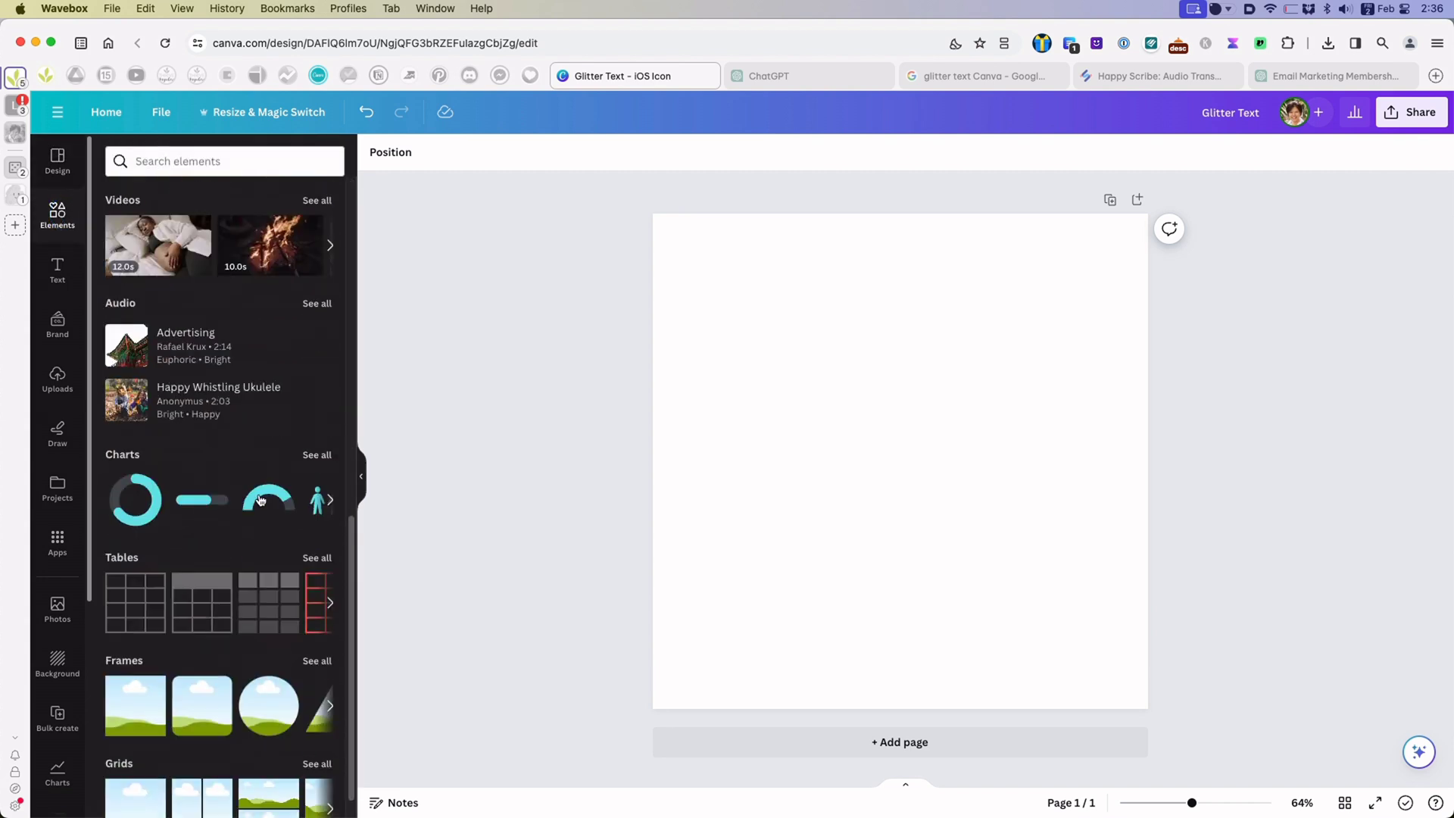
pyautogui.click(125, 600)
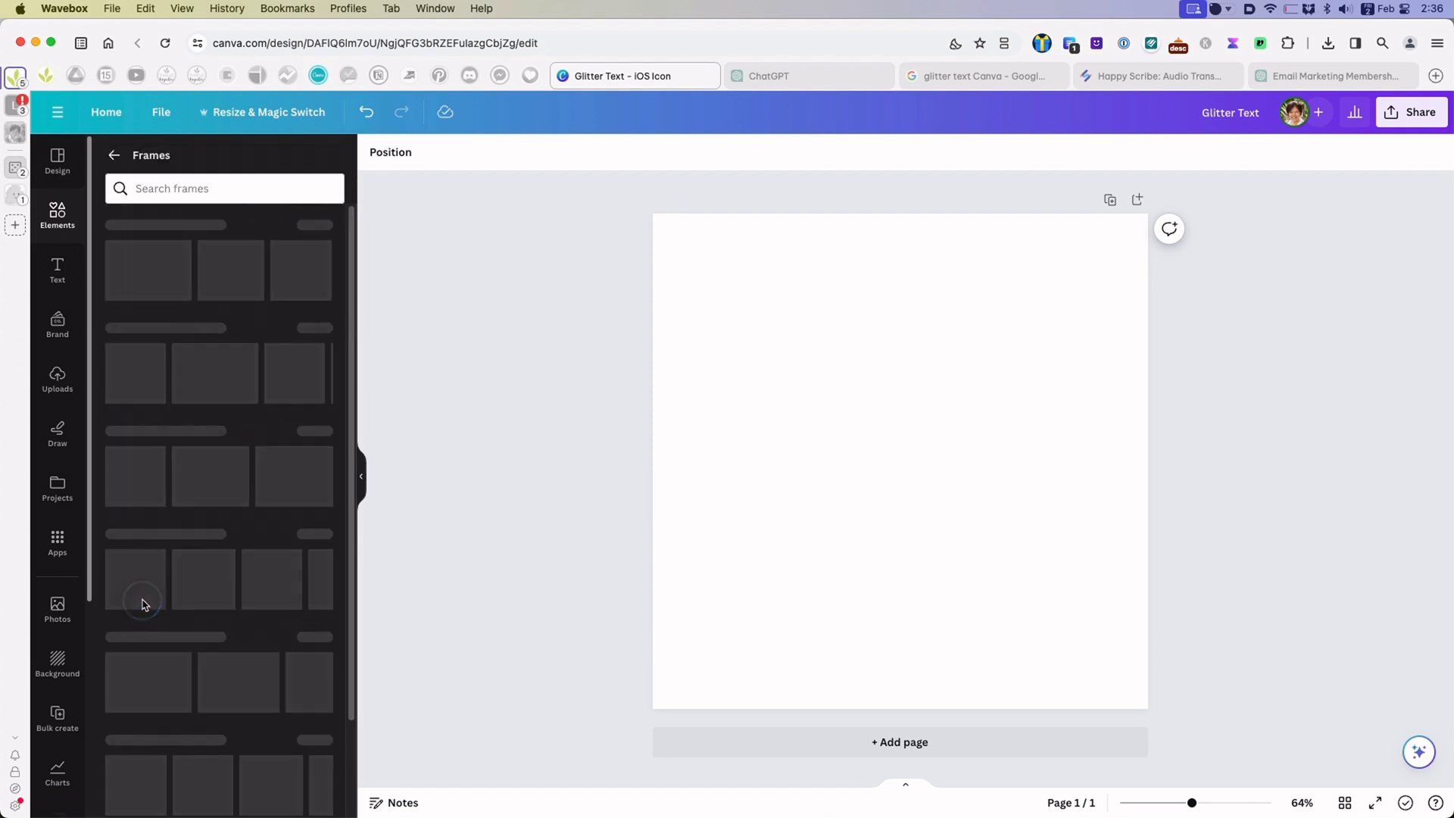
pyautogui.click(168, 186)
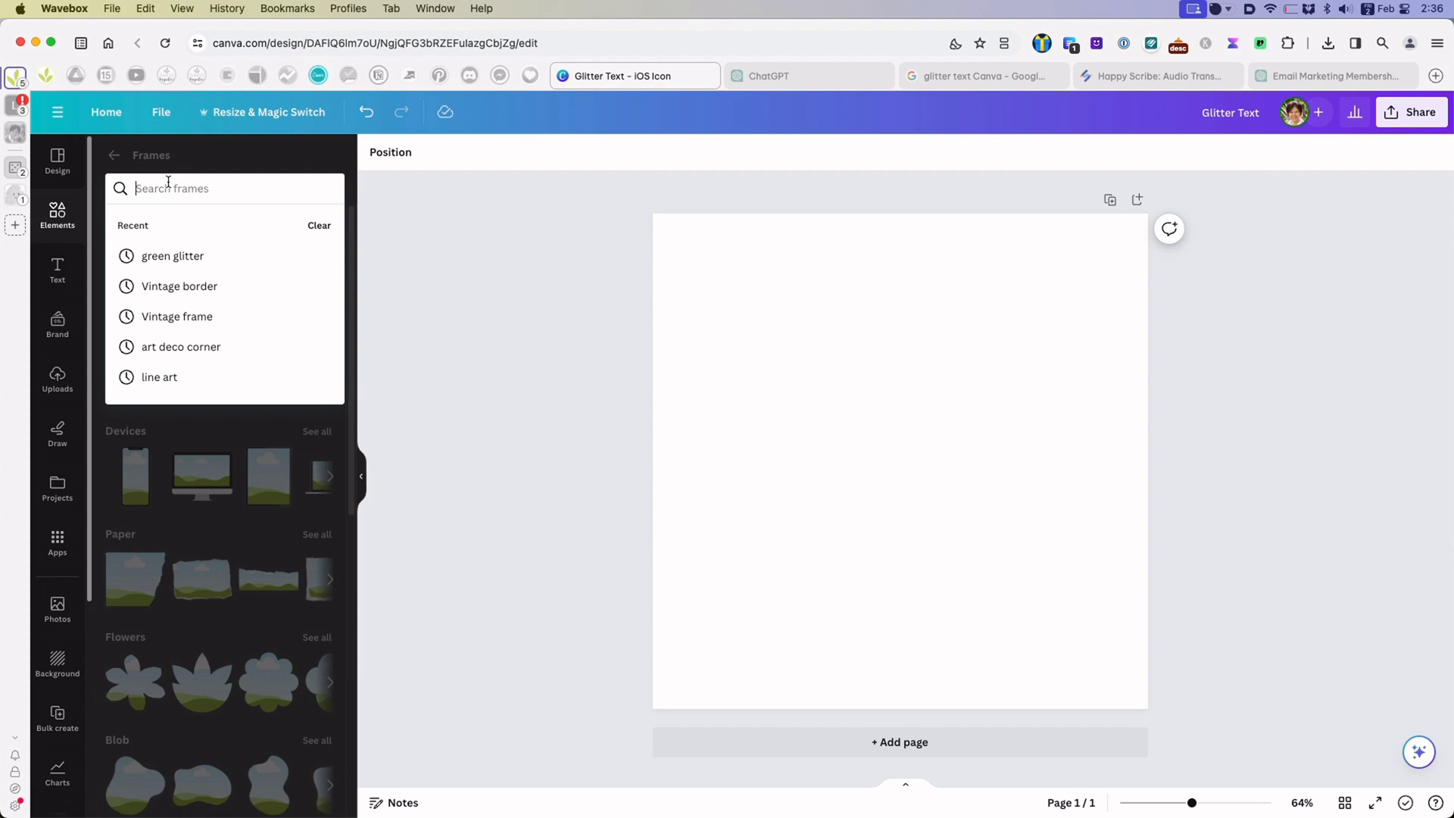
pyautogui.write('al')
pyautogui.click(224, 425)
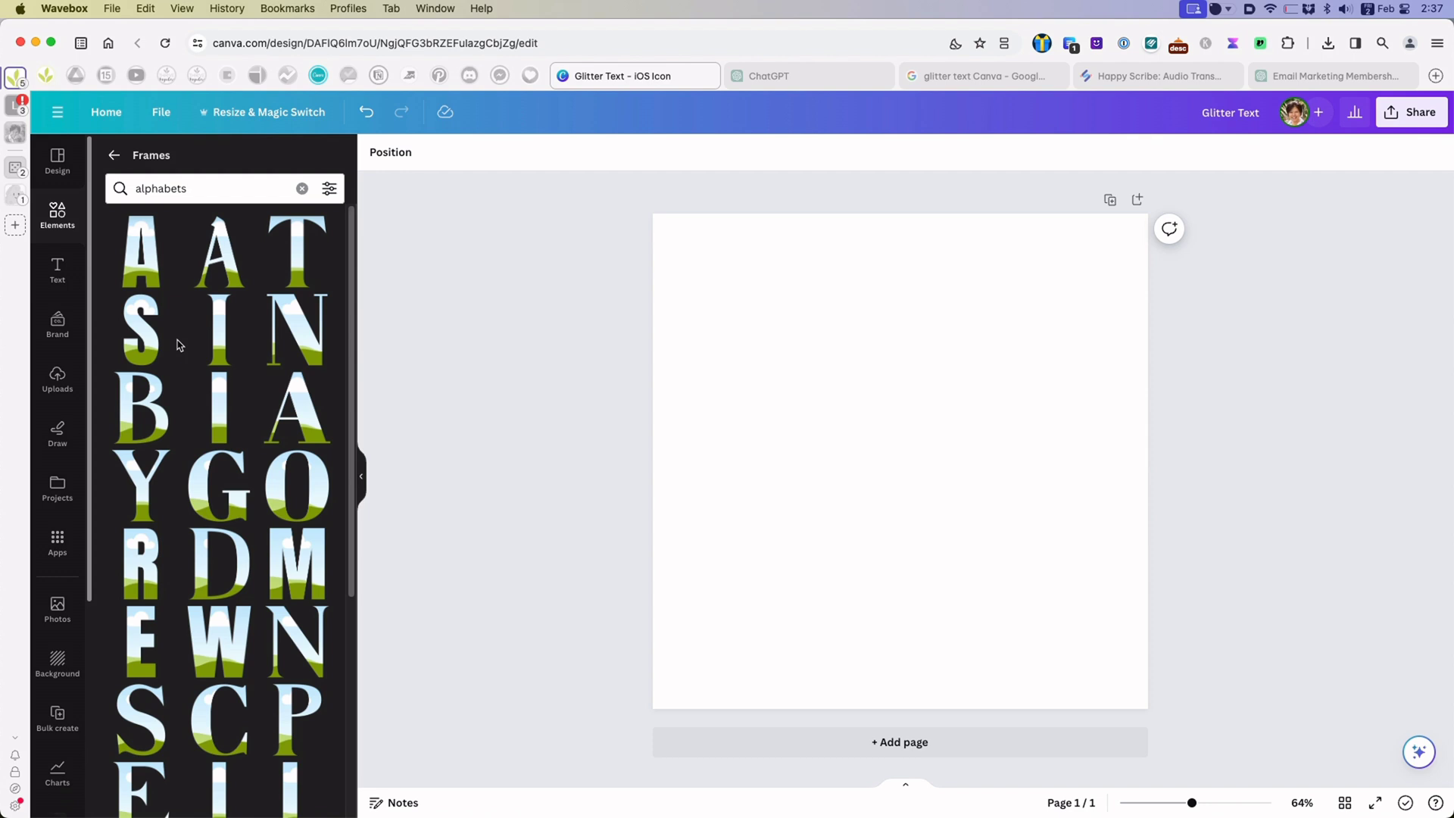
# - Refine the frame search to 'g alphabet' to show G letter frames
pyautogui.scroll(-5, 203, 435)
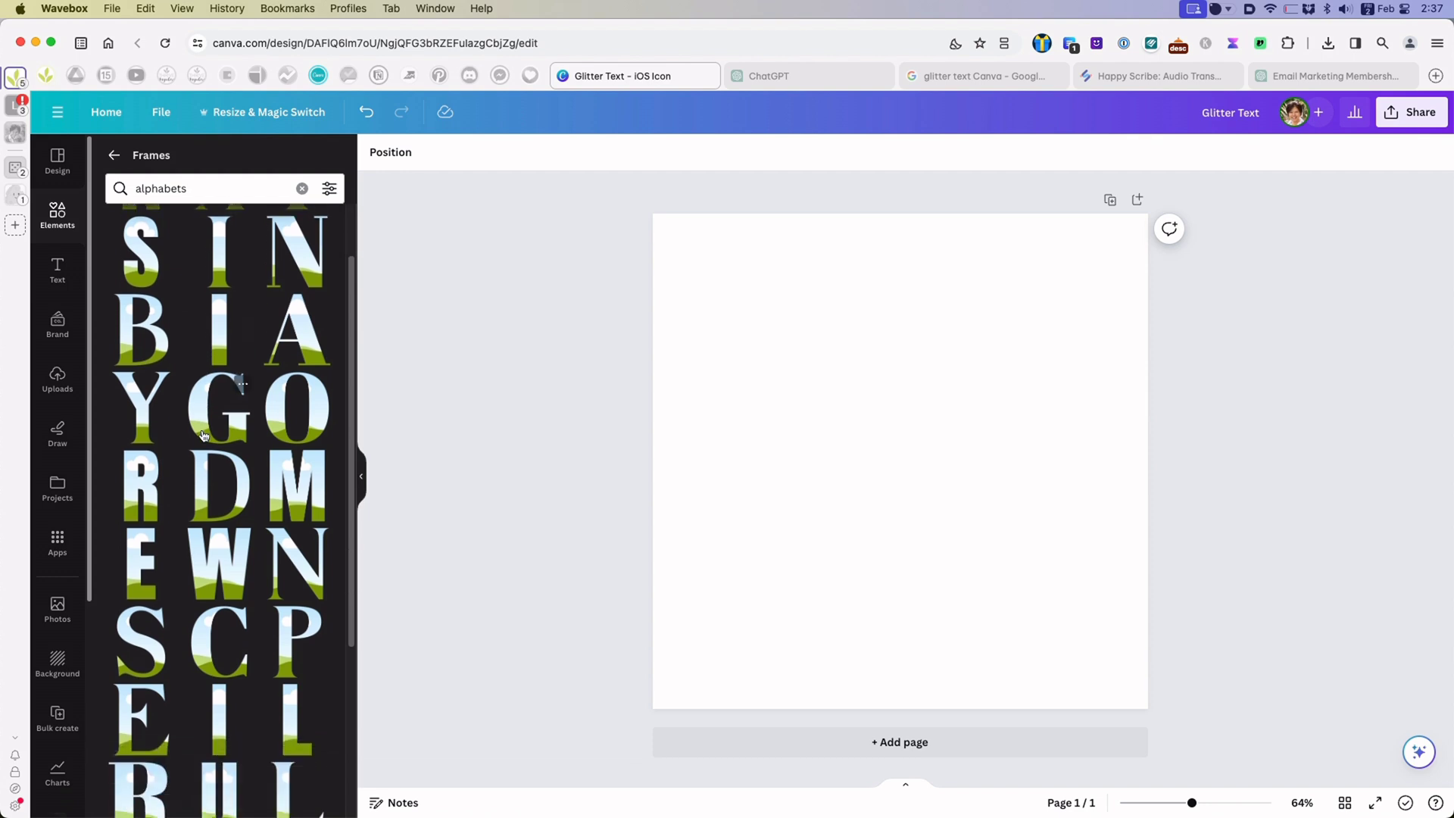
pyautogui.scroll(-10, 203, 435)
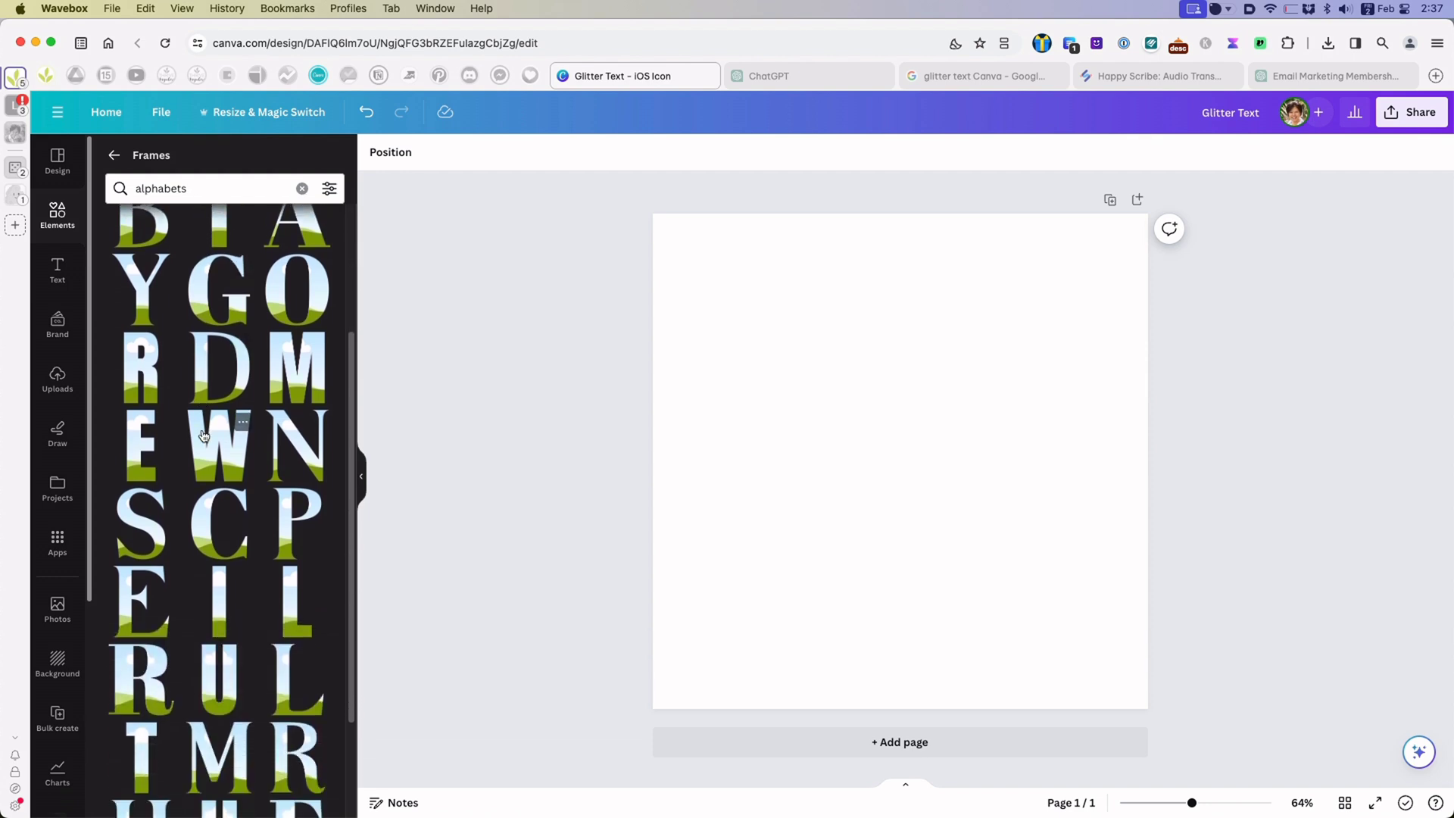
pyautogui.click(135, 184)
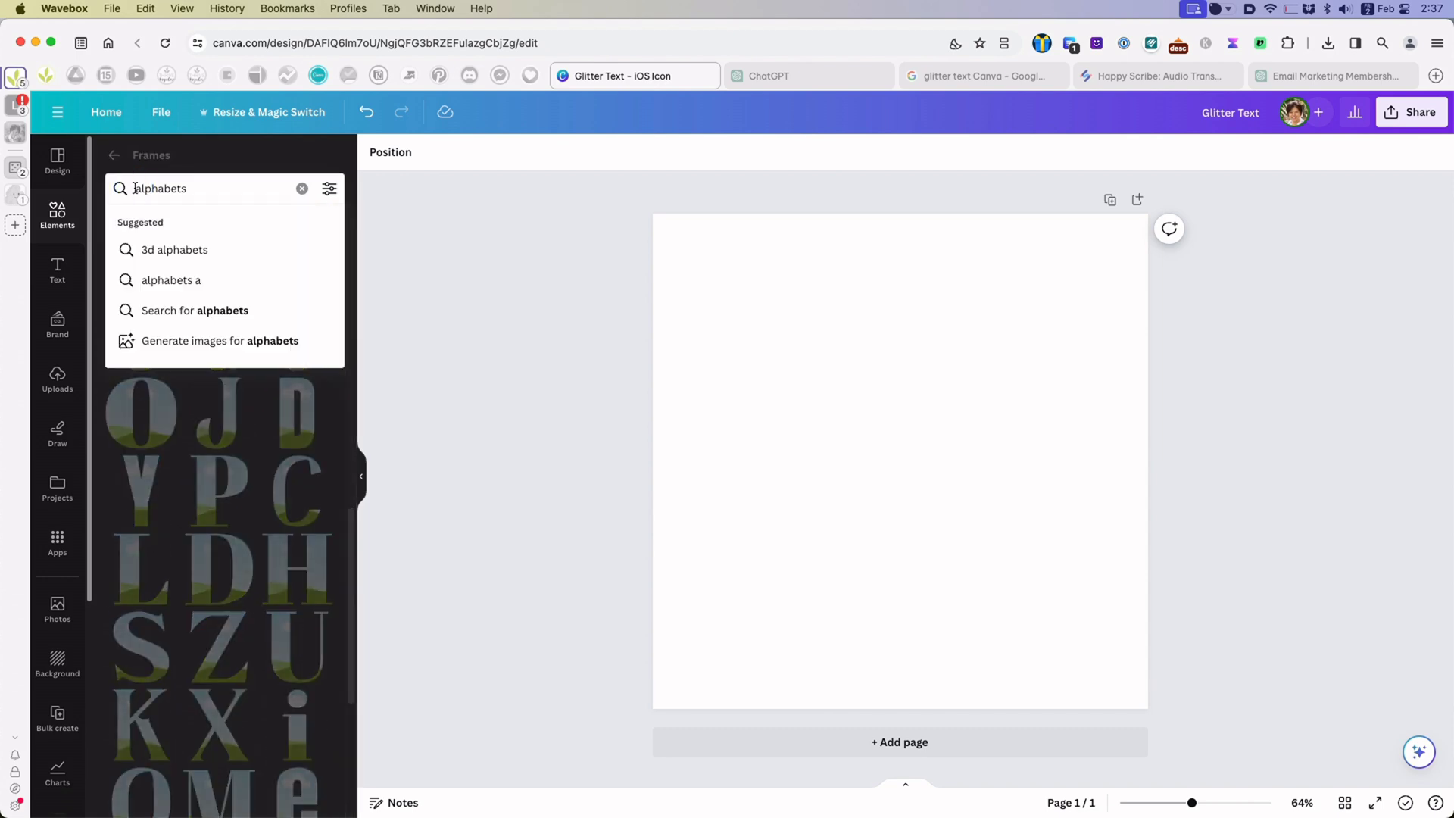
pyautogui.press('Escape')
pyautogui.write('g')
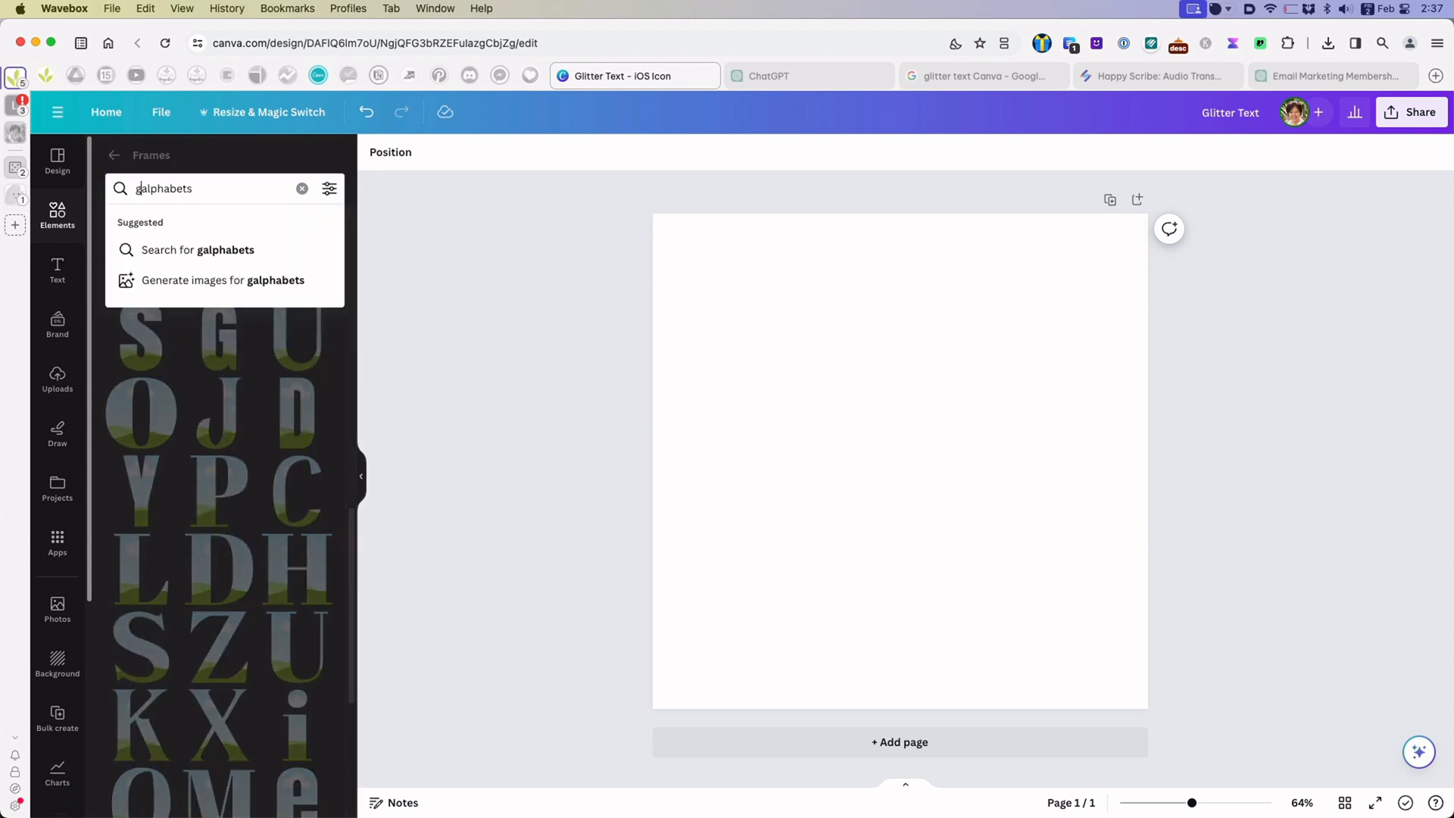
pyautogui.press('BackSpace')
pyautogui.press('Return')
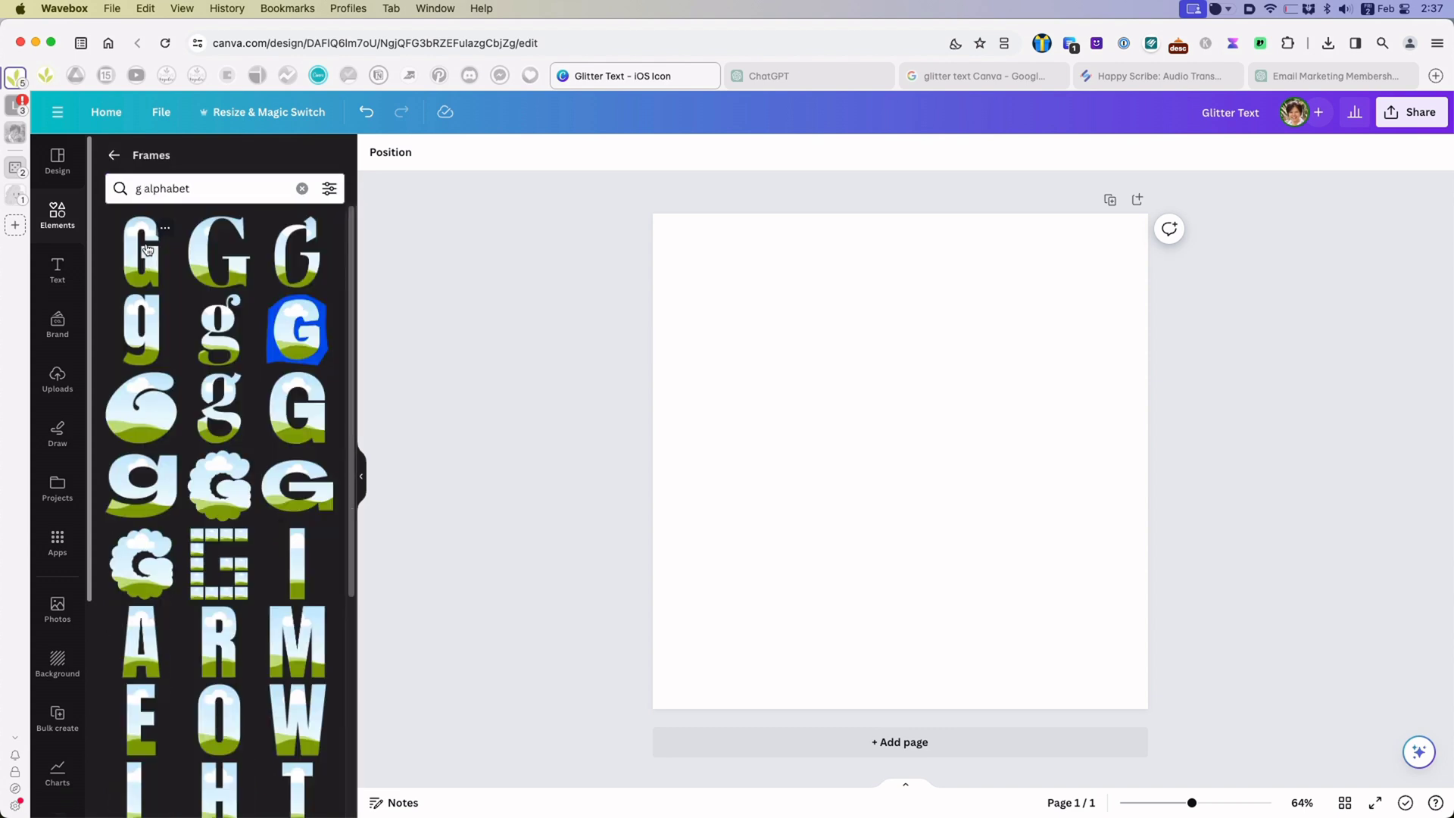
# - Add the G letter frame to the page and search frames for 'l alphabet'
pyautogui.click(148, 250)
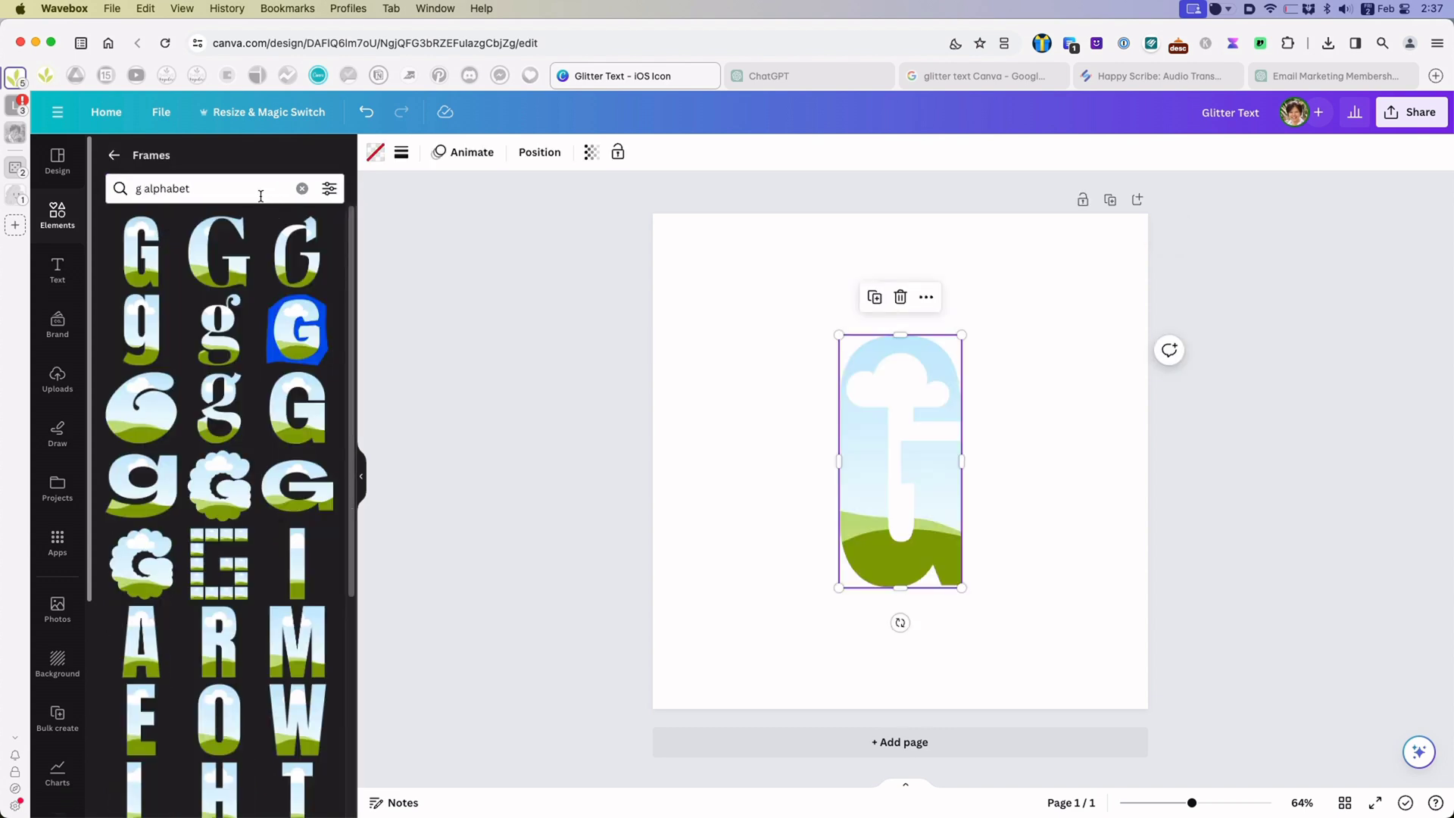
pyautogui.click(136, 188)
pyautogui.press('BackSpace')
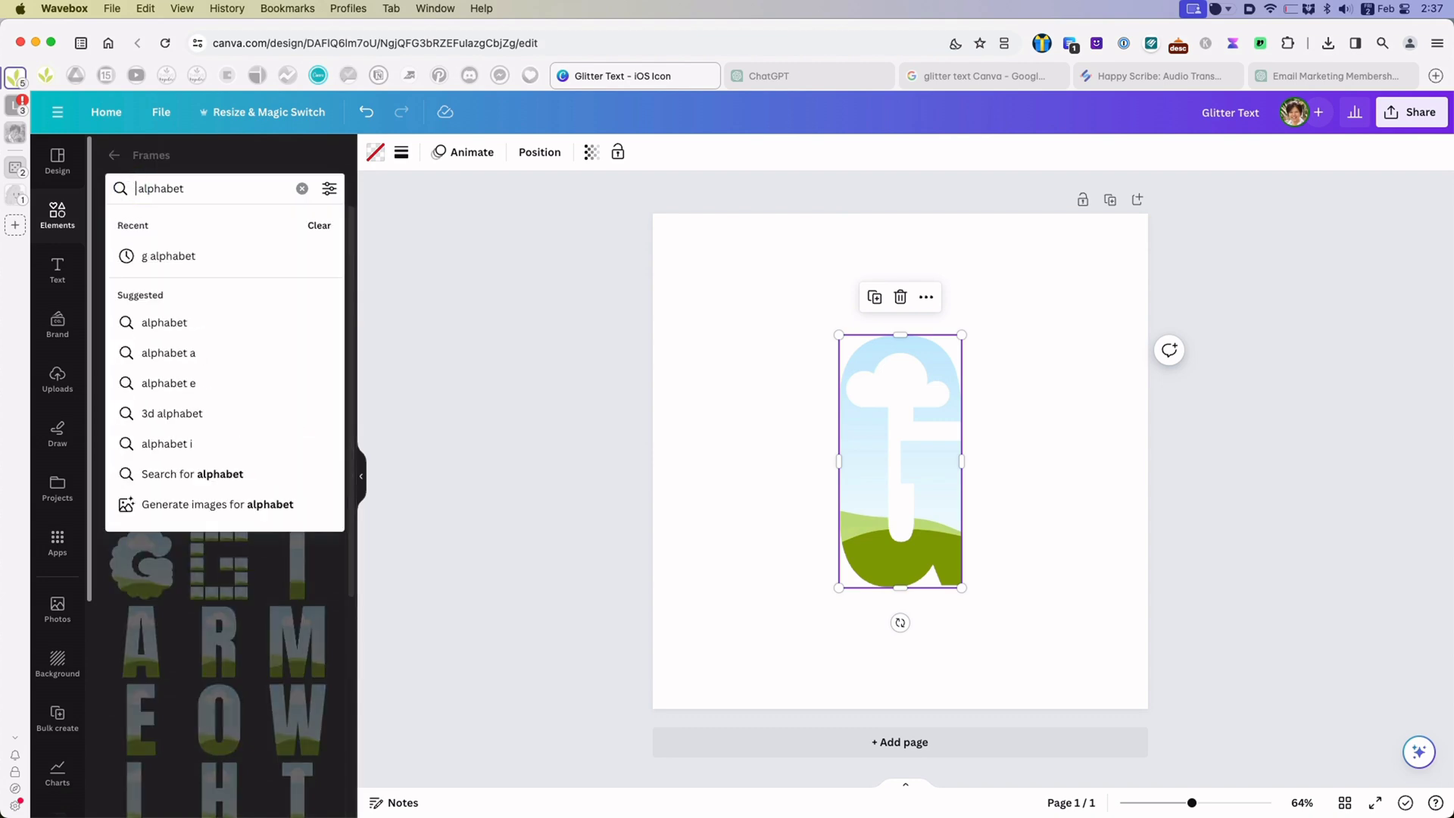
pyautogui.write('l')
pyautogui.press('Return')
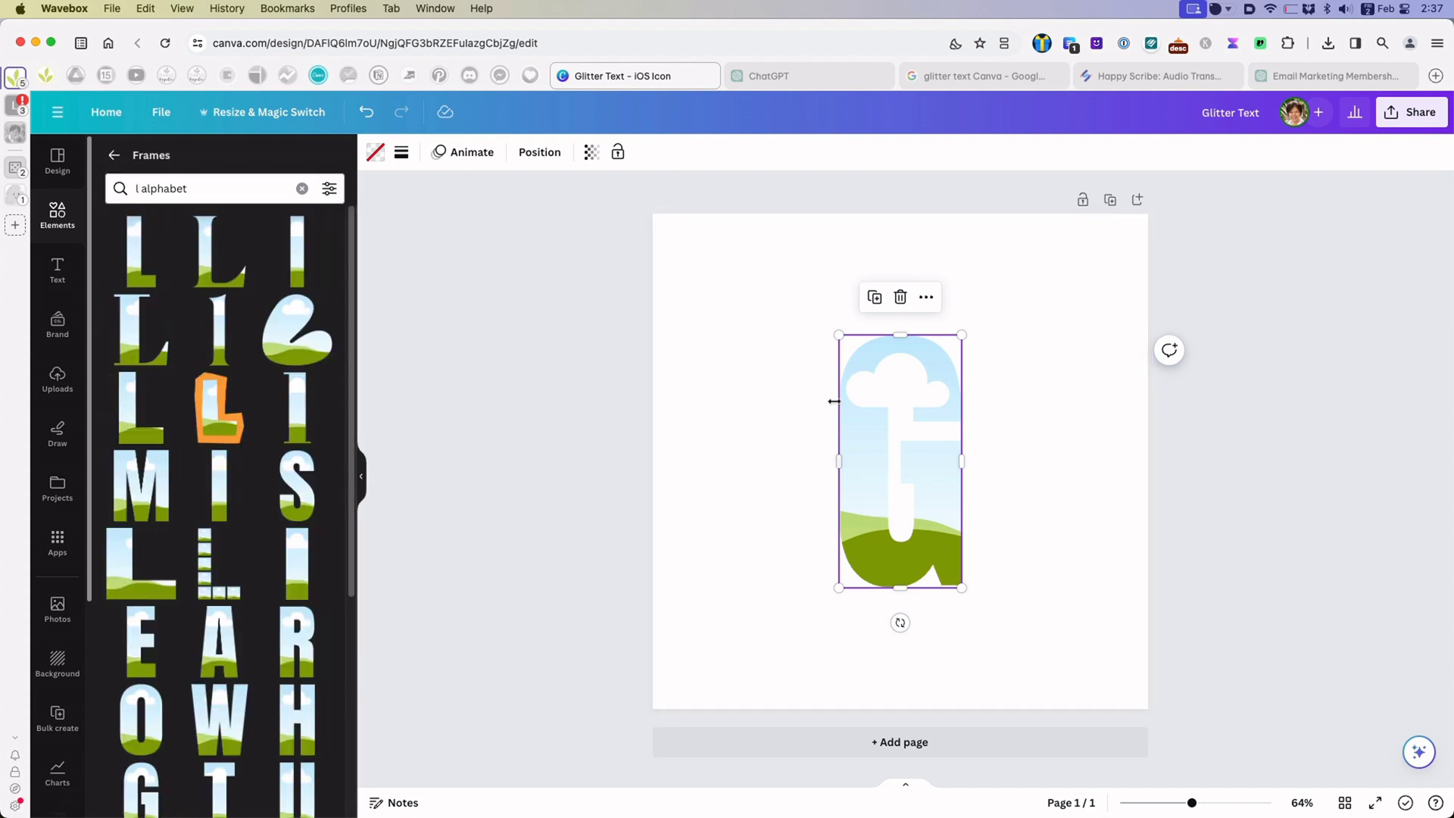
# - Place the L frame against the G, then select all letters and shrink them together
pyautogui.moveTo(902, 366); pyautogui.dragTo(775, 416)
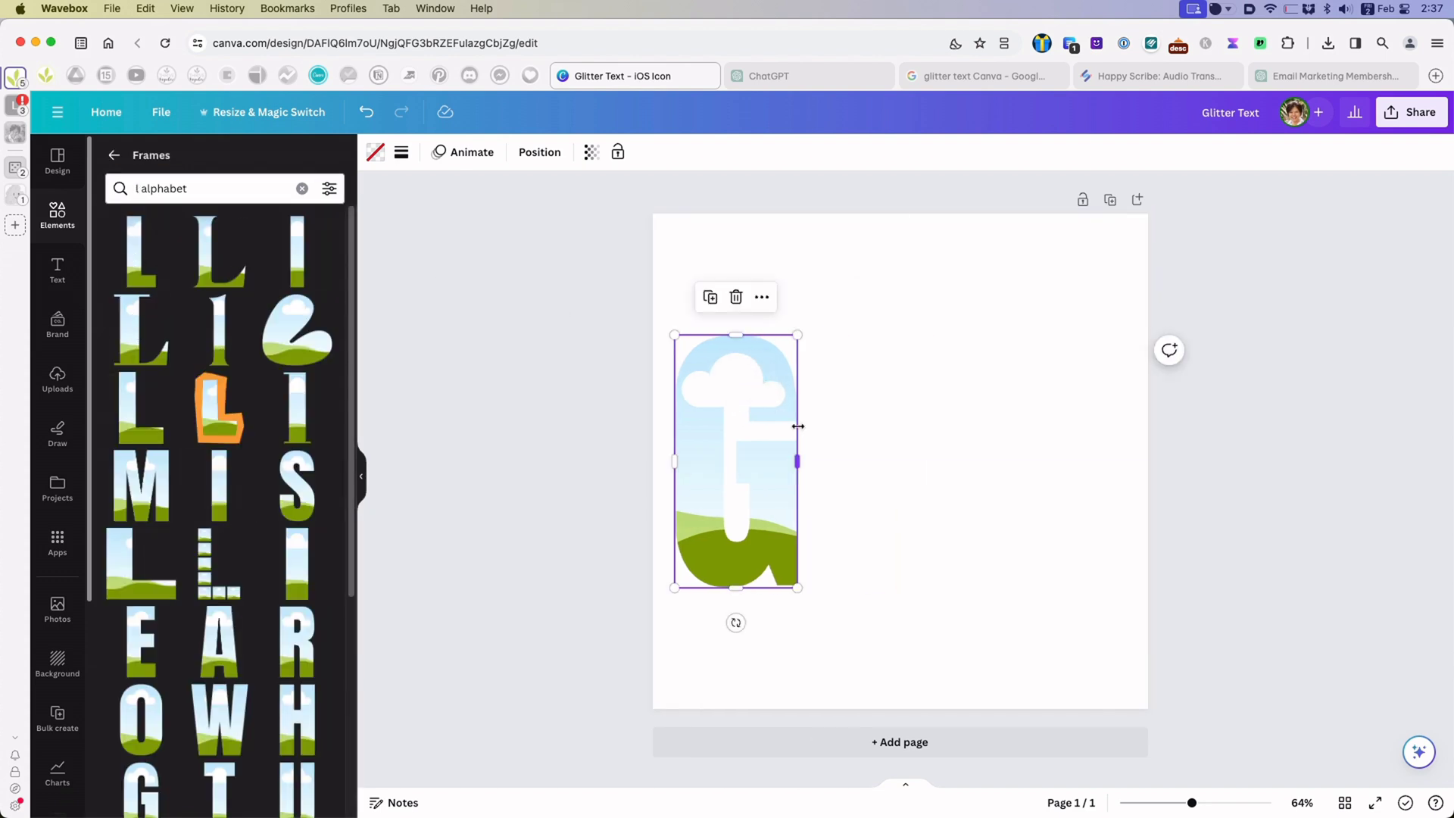
pyautogui.click(146, 275)
pyautogui.moveTo(864, 435); pyautogui.dragTo(818, 428)
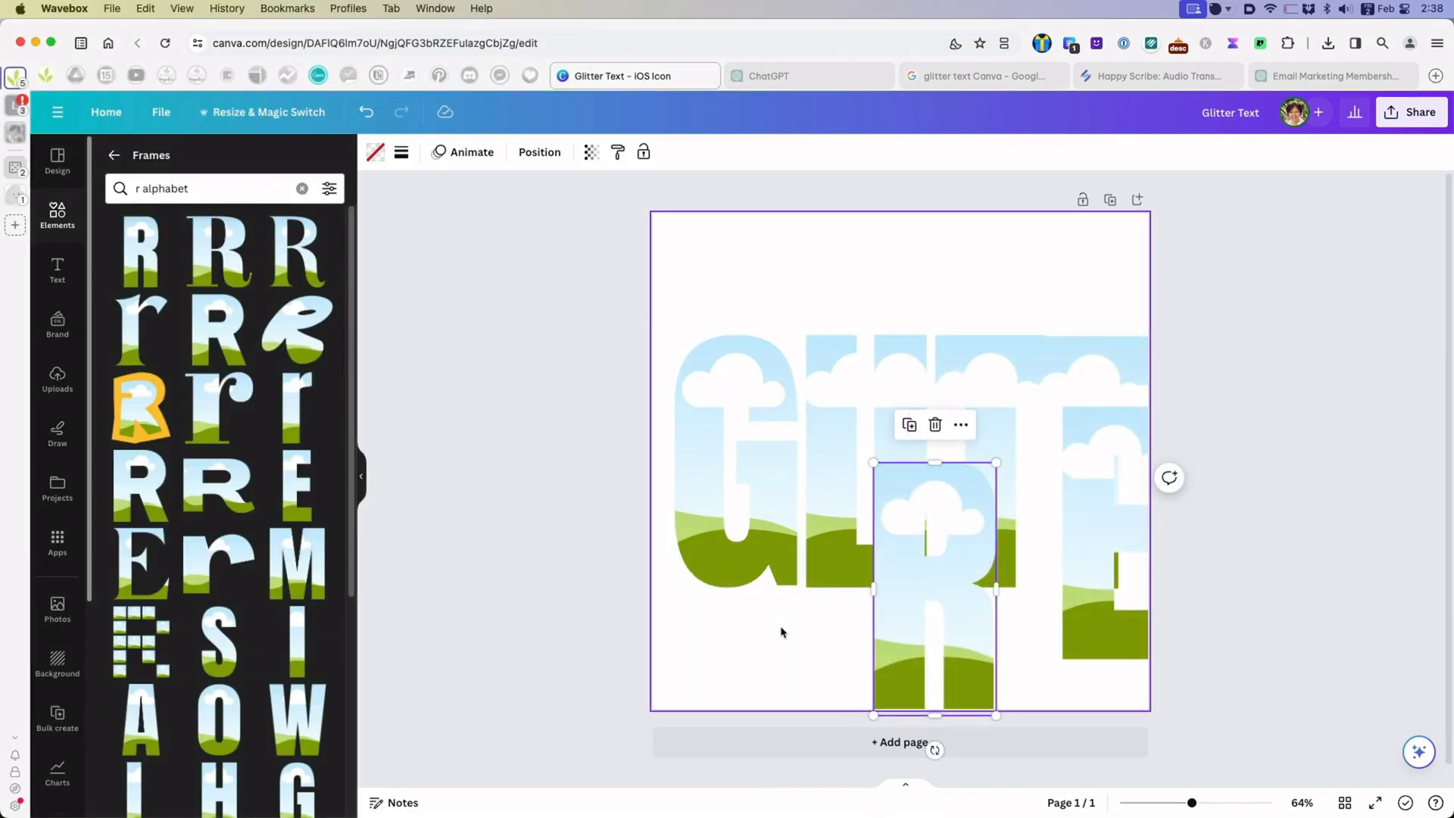
pyautogui.moveTo(782, 632); pyautogui.dragTo(1153, 542)
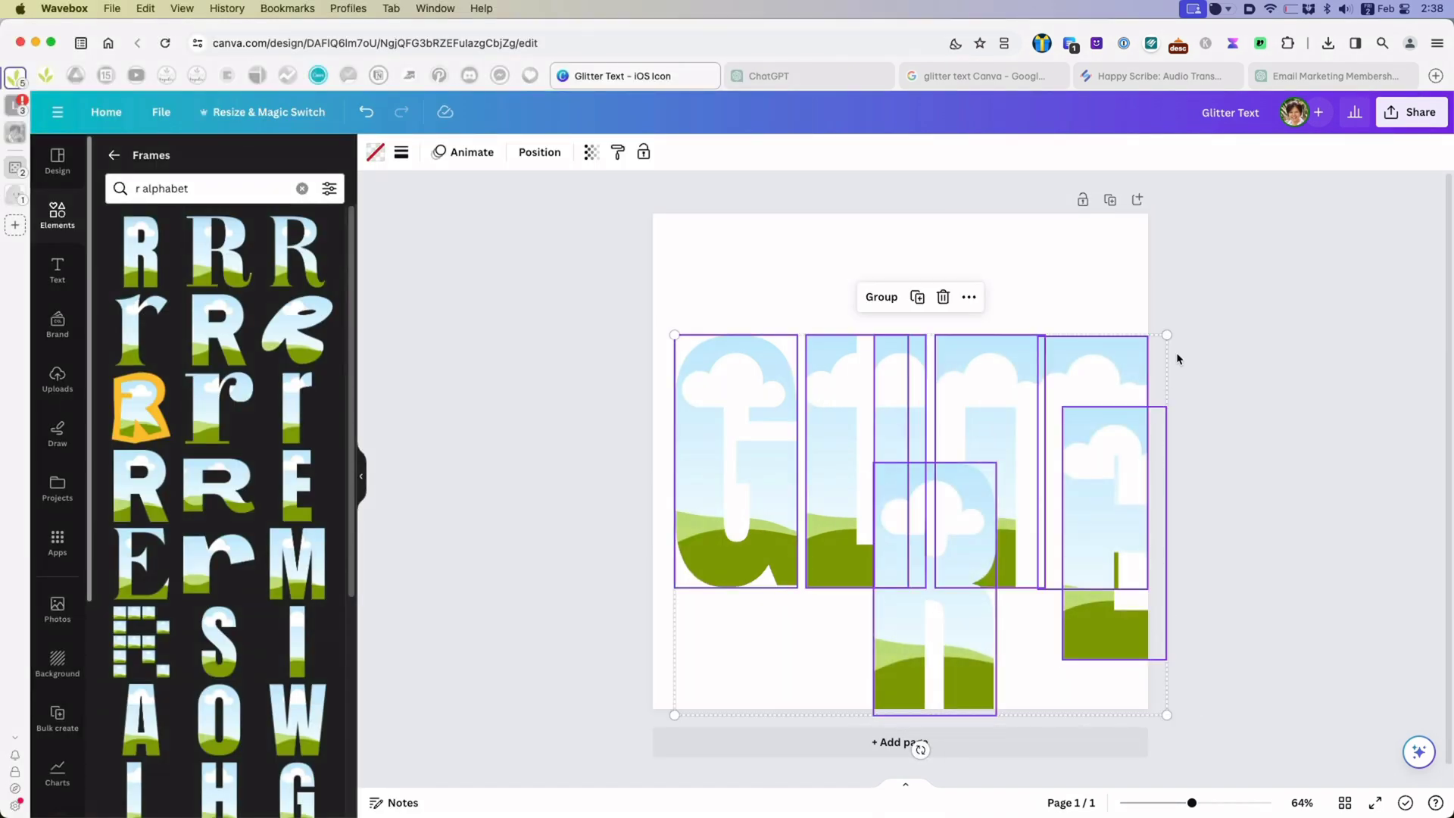
pyautogui.moveTo(1168, 335); pyautogui.dragTo(959, 459)
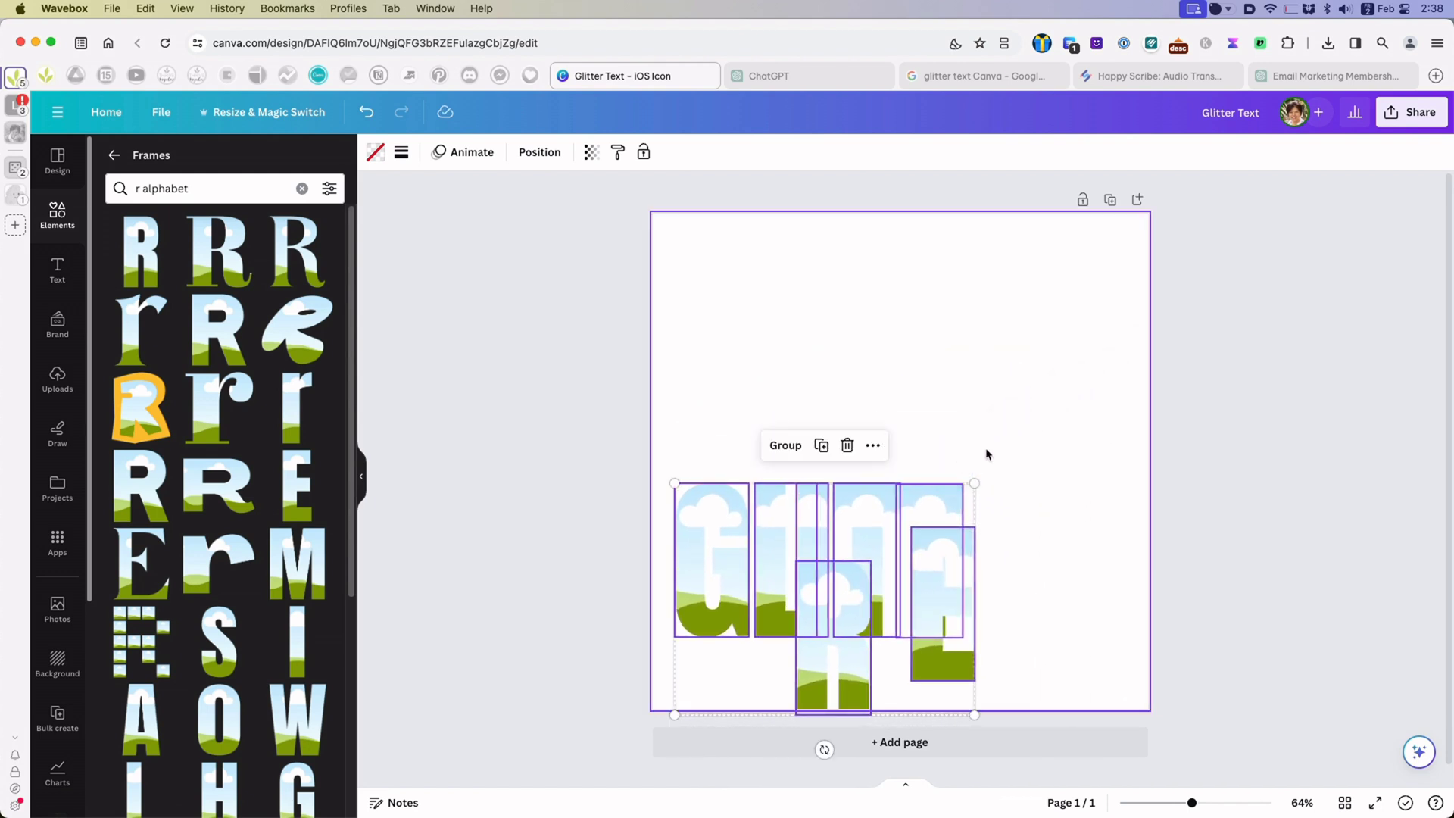
# - Space the GLITTER frames evenly, shrink the row, and centre it vertically on the page
pyautogui.click(951, 409)
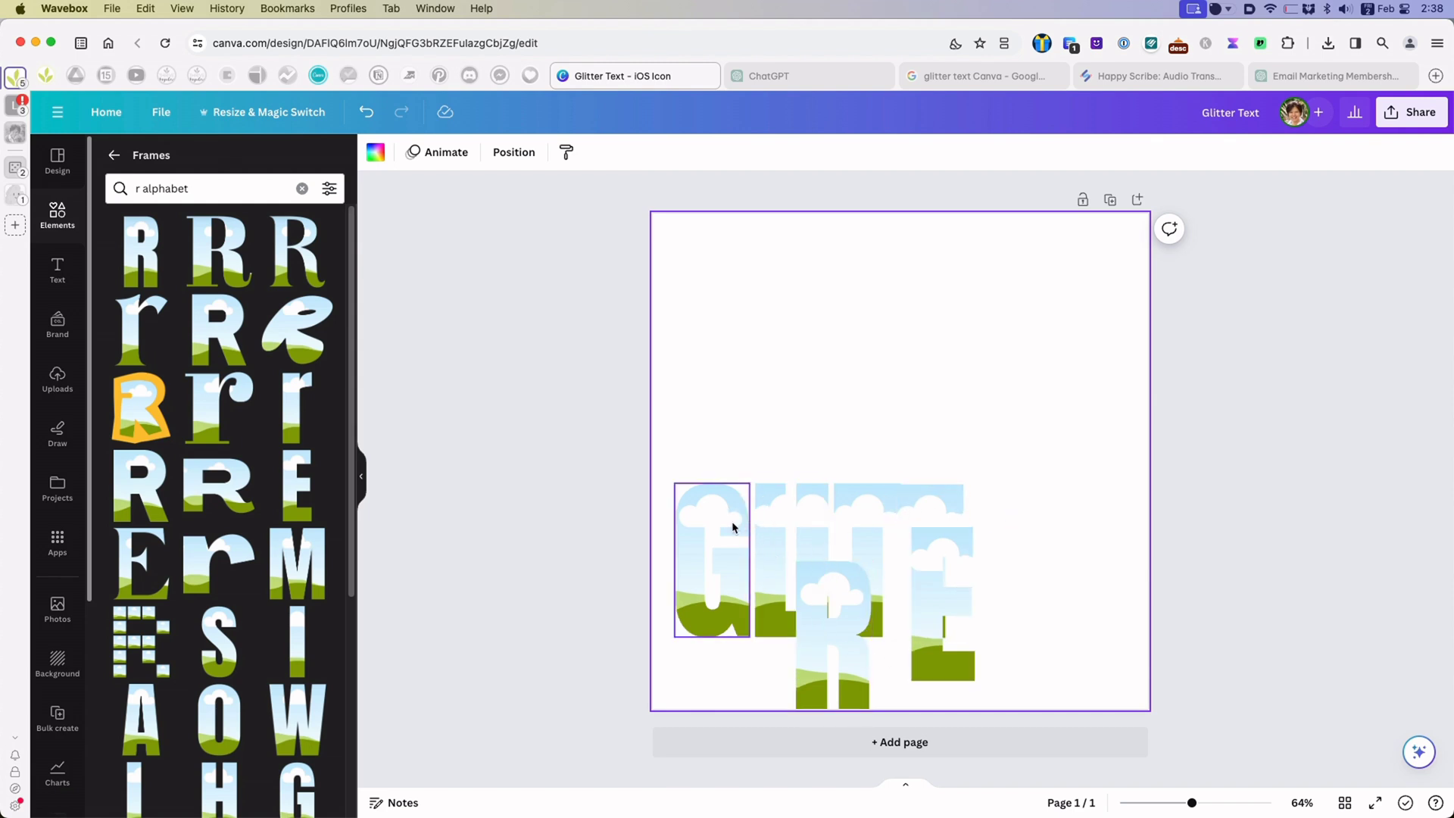
pyautogui.moveTo(806, 512); pyautogui.dragTo(925, 510)
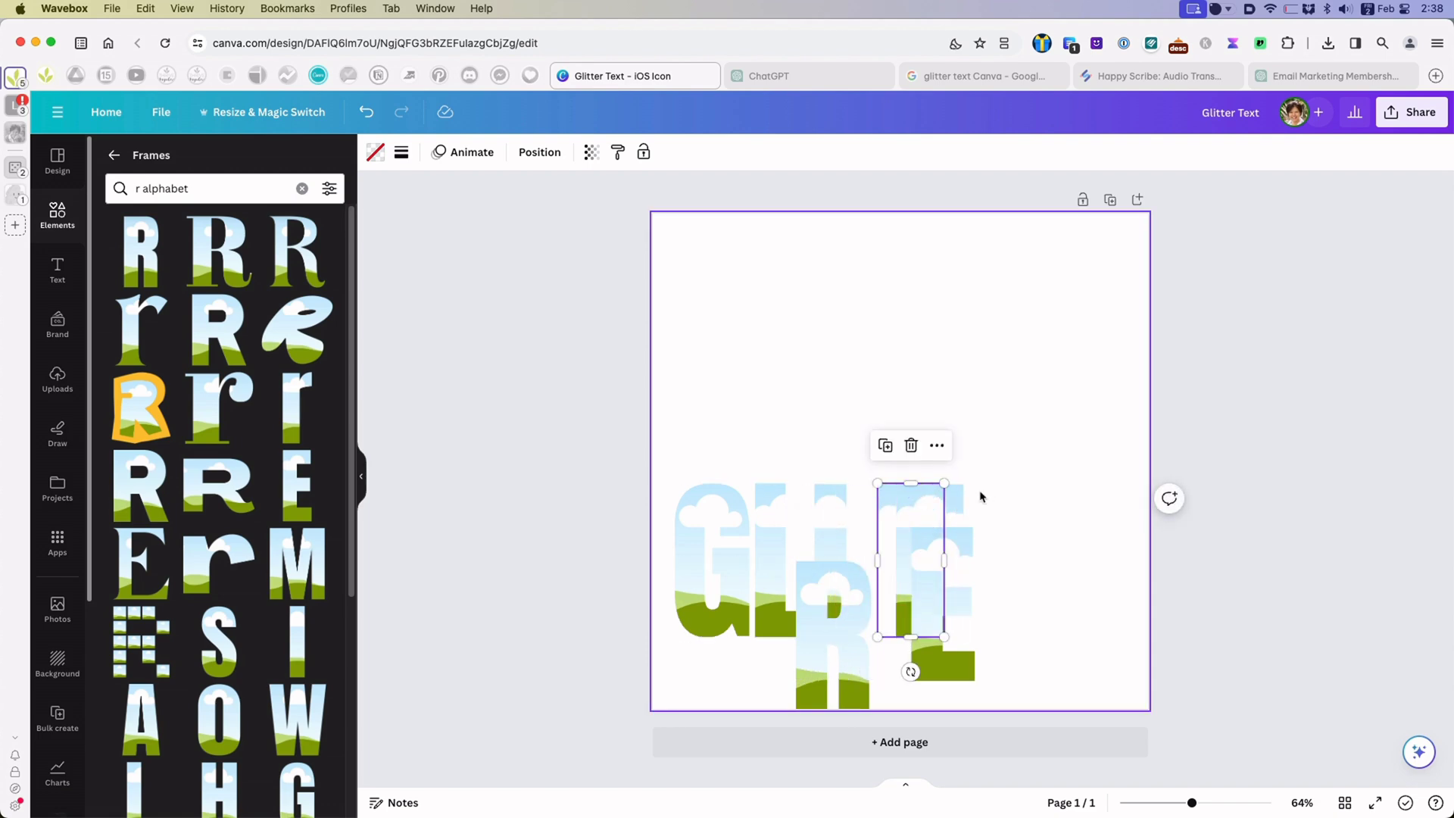
pyautogui.hotkey('ctrl', 'z')
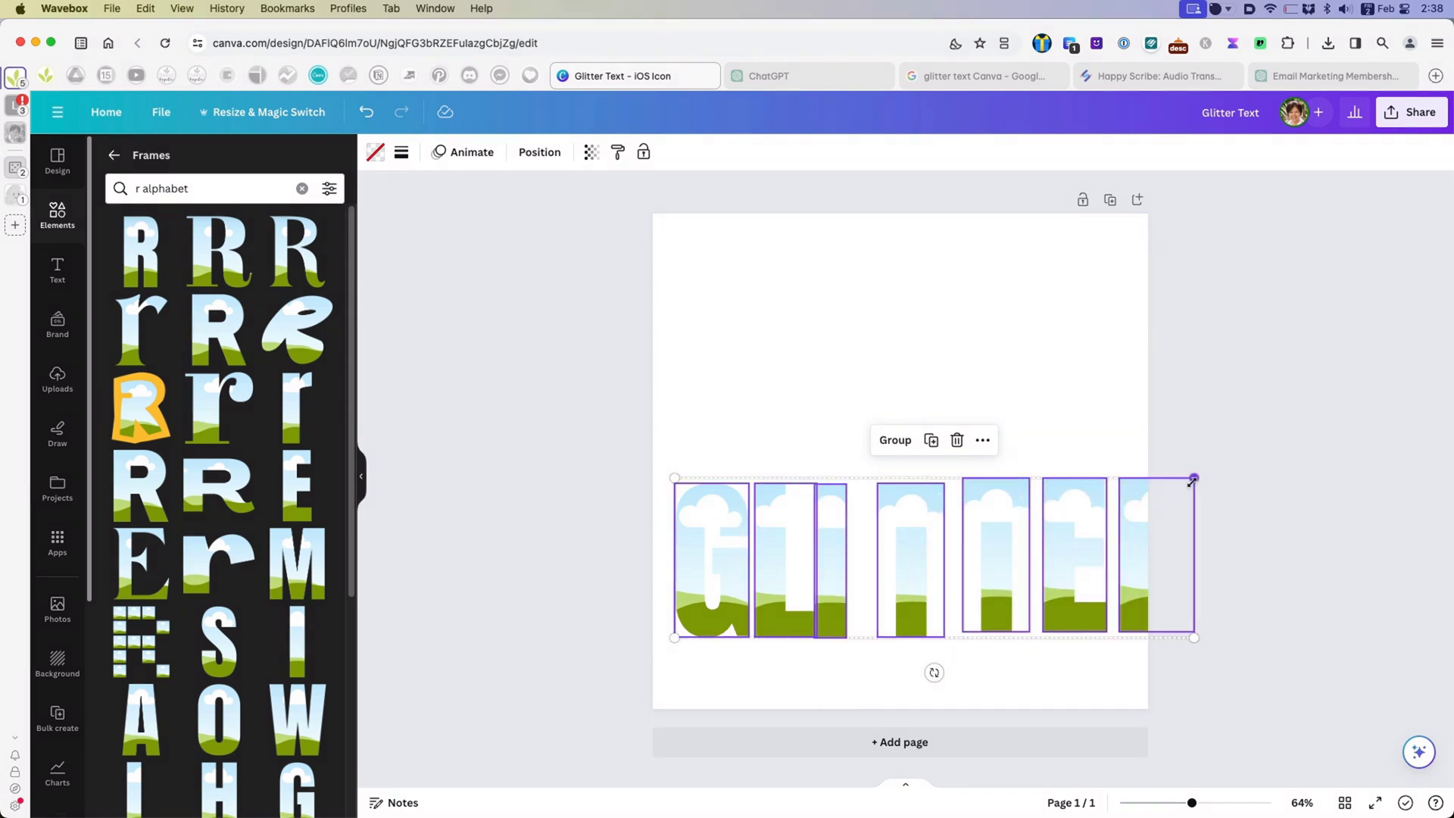
pyautogui.moveTo(1193, 480); pyautogui.dragTo(1125, 506)
pyautogui.moveTo(1097, 565); pyautogui.dragTo(1103, 412)
pyautogui.click(935, 584)
pyautogui.click(816, 434)
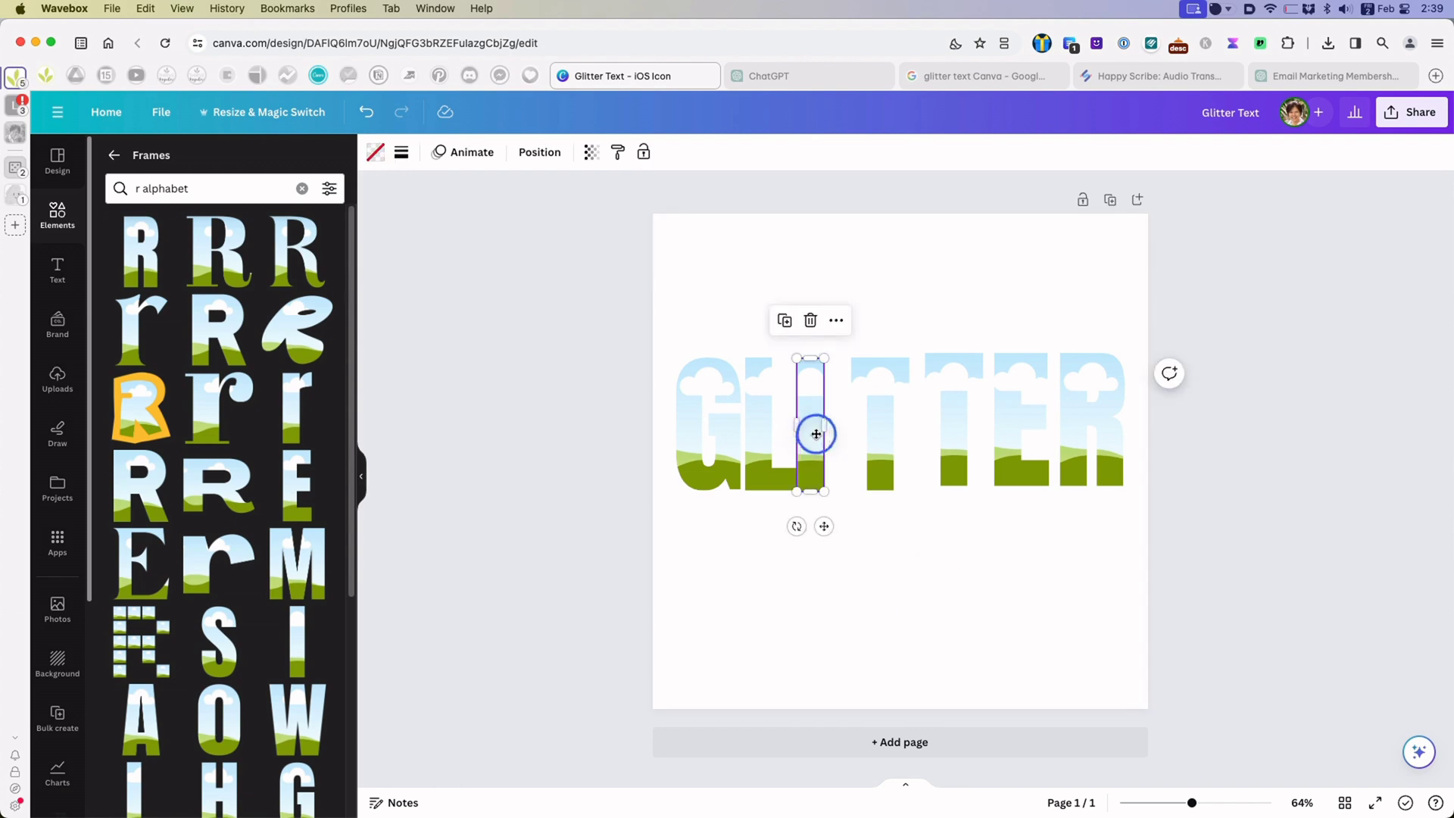
pyautogui.click(741, 547)
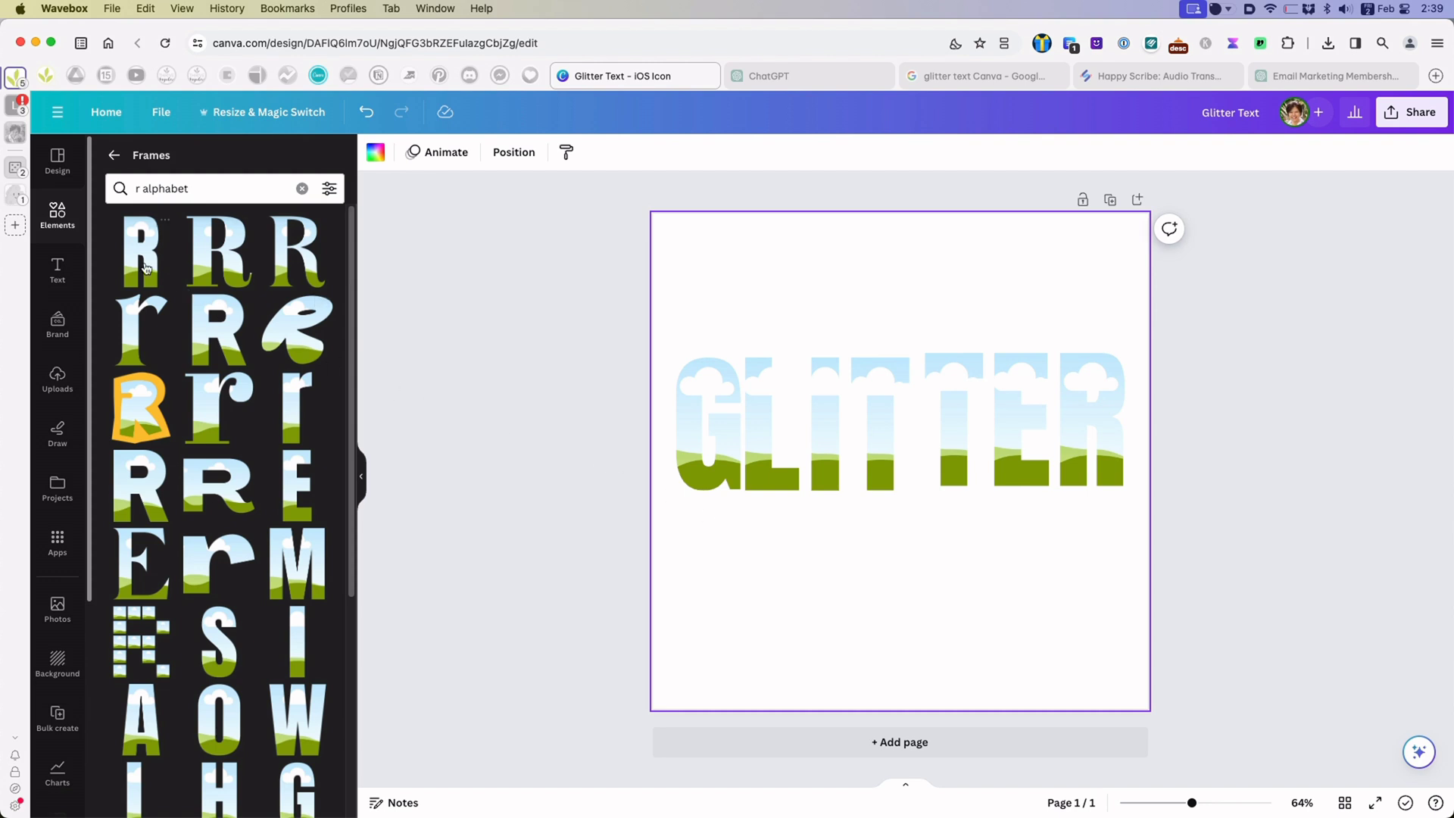
# - Search the stock Photos for 'purple glitter'
pyautogui.click(113, 154)
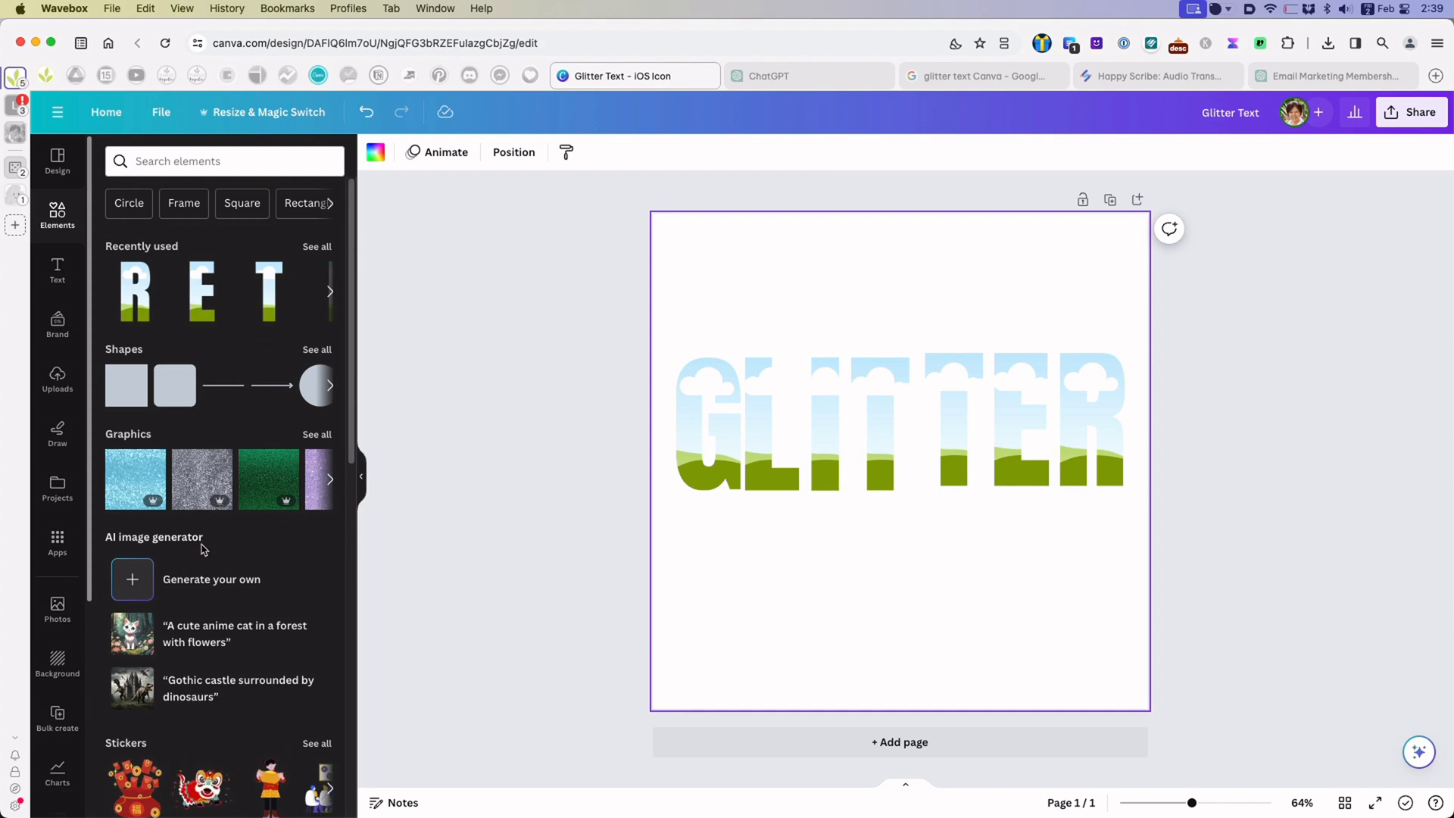
pyautogui.scroll(-5, 203, 549)
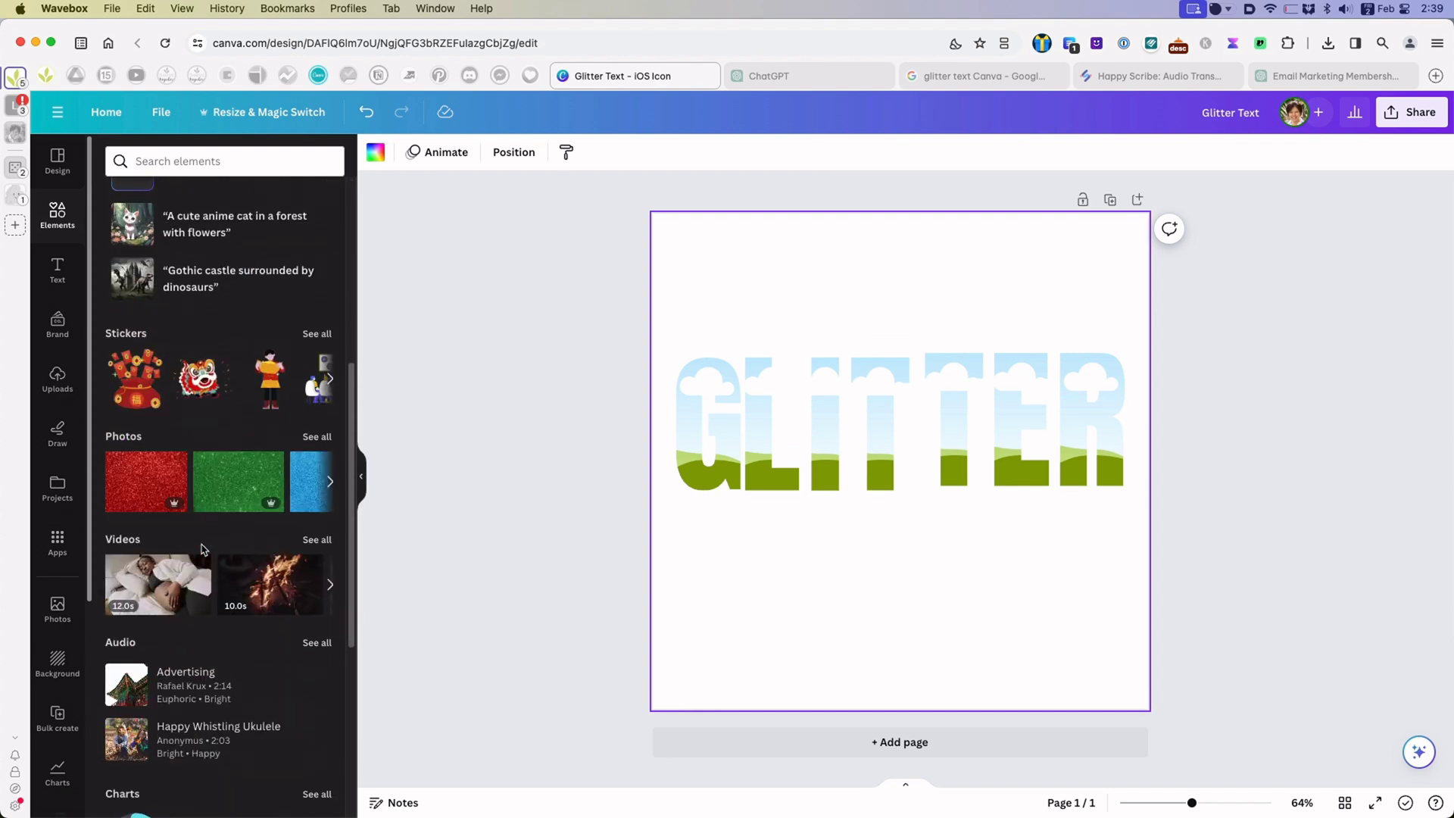
pyautogui.click(323, 438)
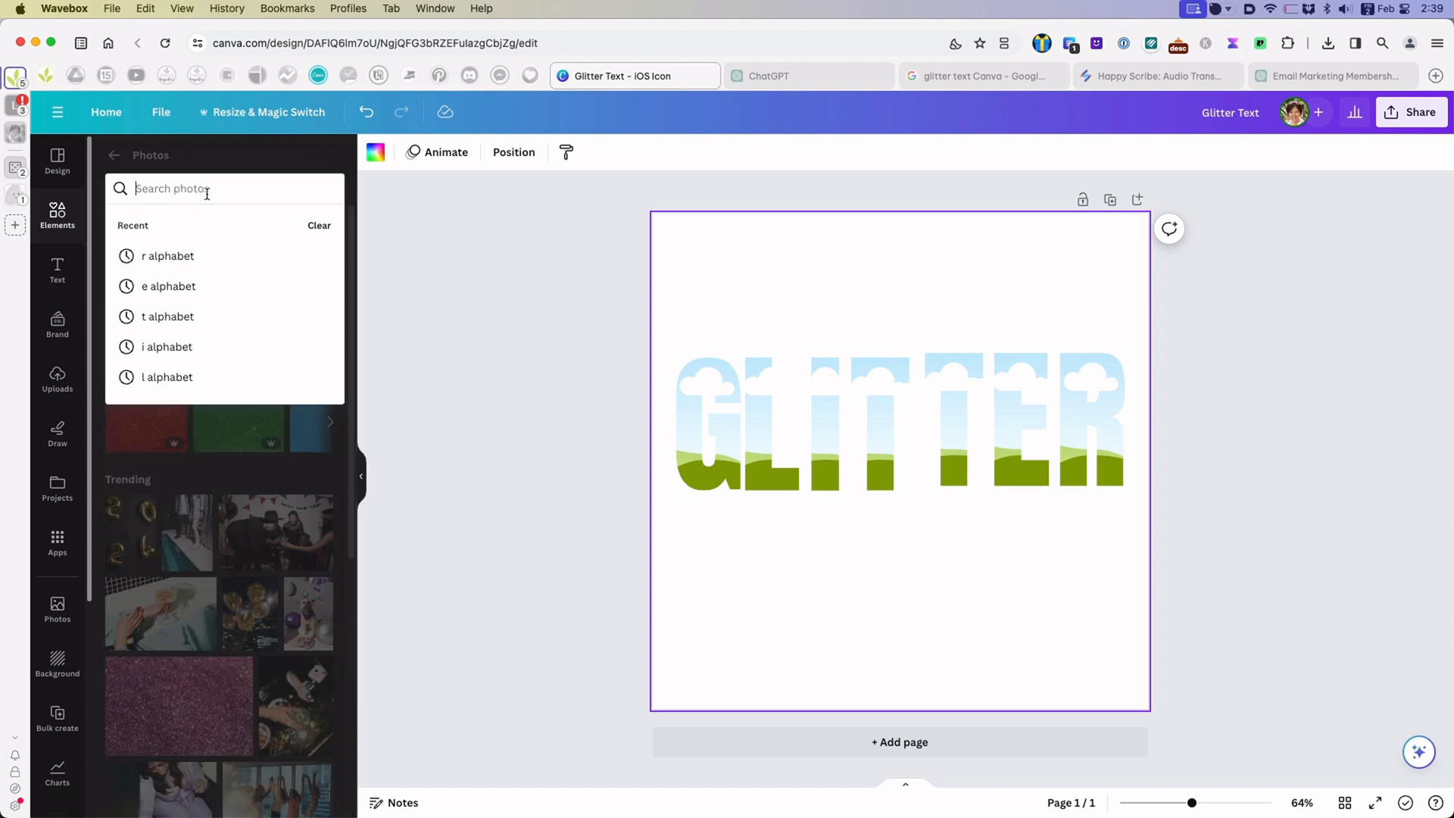
pyautogui.write('pur')
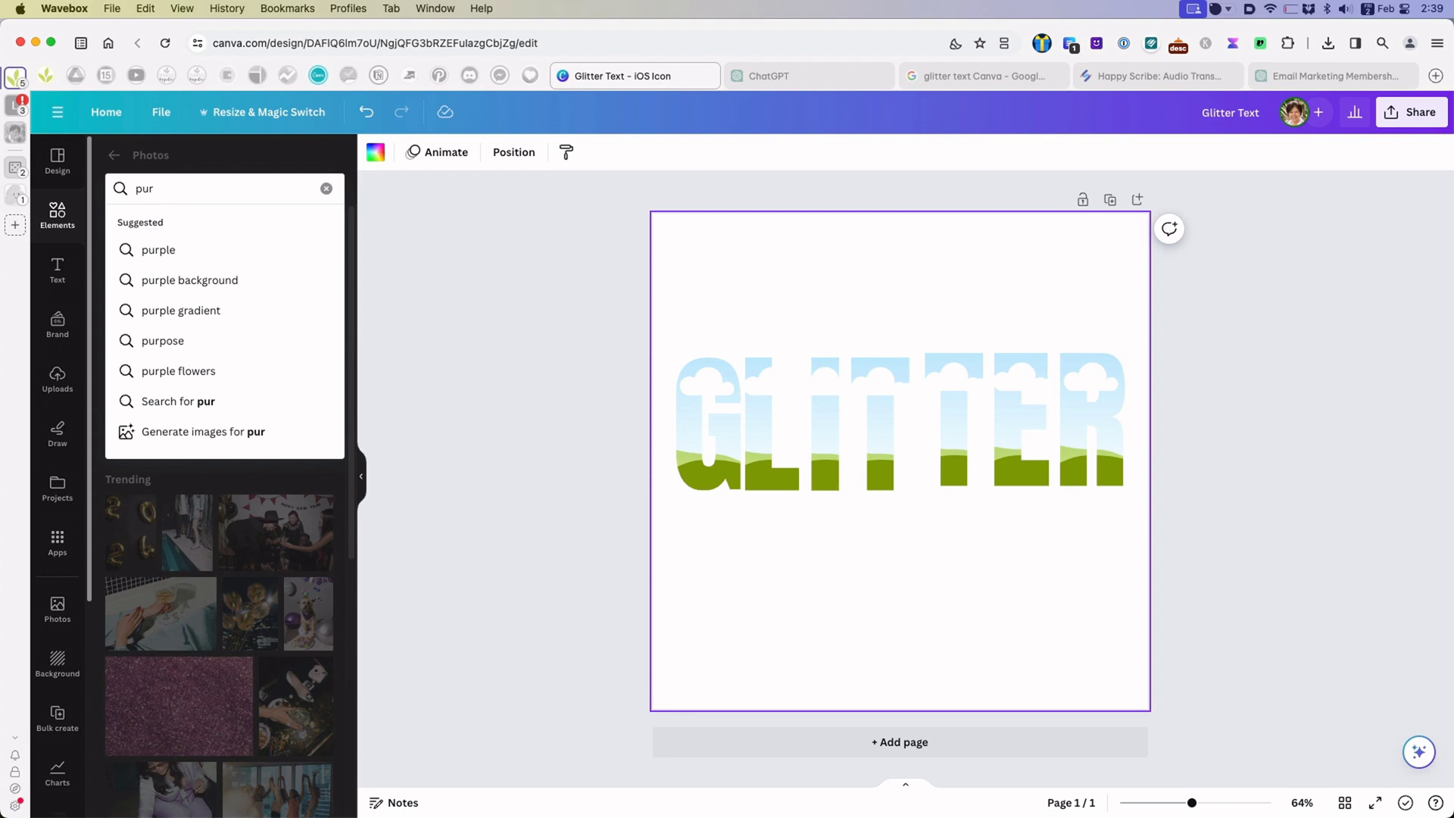
pyautogui.write('ple gli')
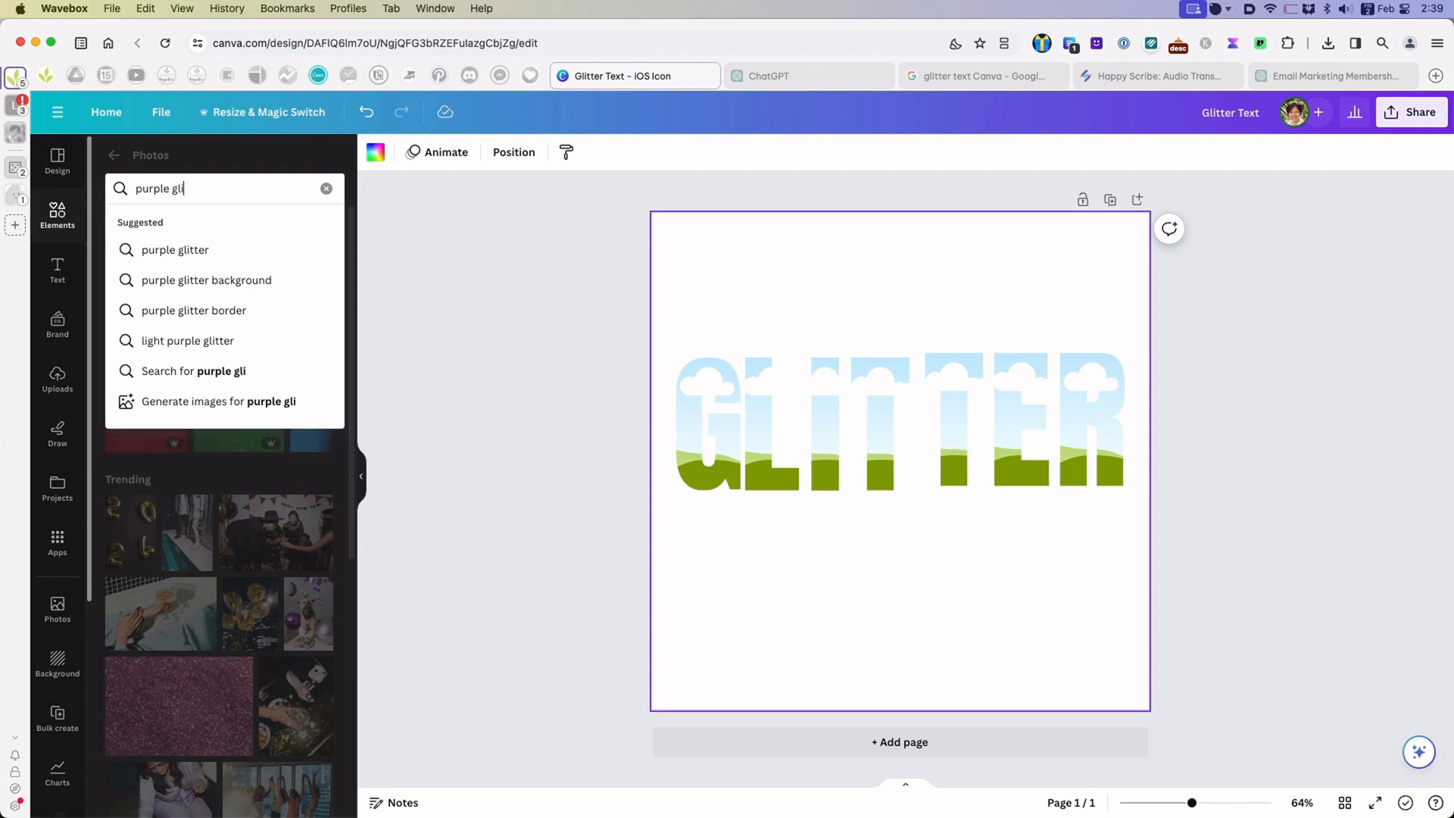
pyautogui.write('tter')
pyautogui.press('Return')
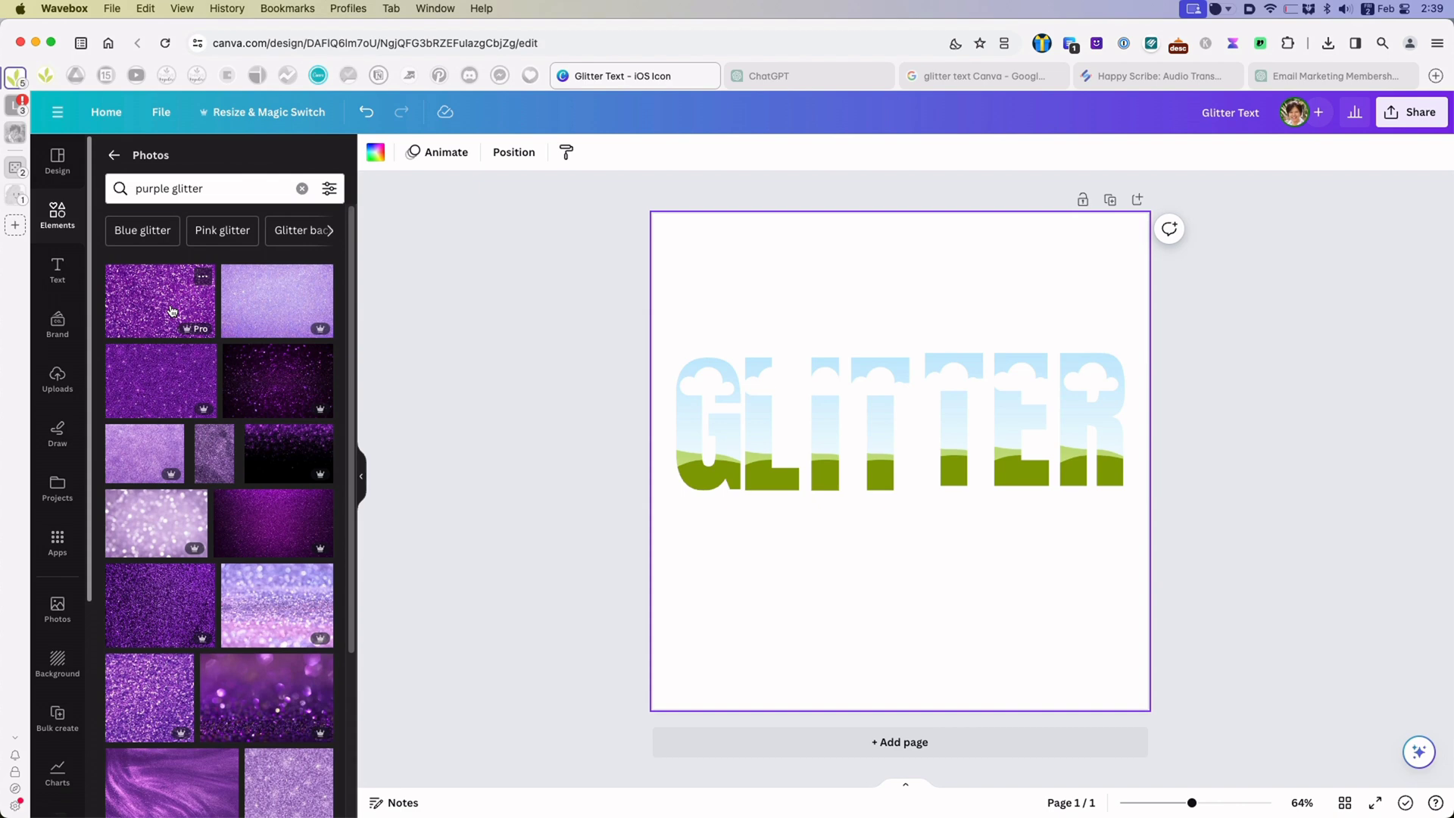
# - Fill the G, T, T, R and other letter frames with the purple glitter photo, then select all letters
pyautogui.moveTo(172, 312); pyautogui.dragTo(683, 443)
pyautogui.moveTo(165, 334); pyautogui.dragTo(878, 390)
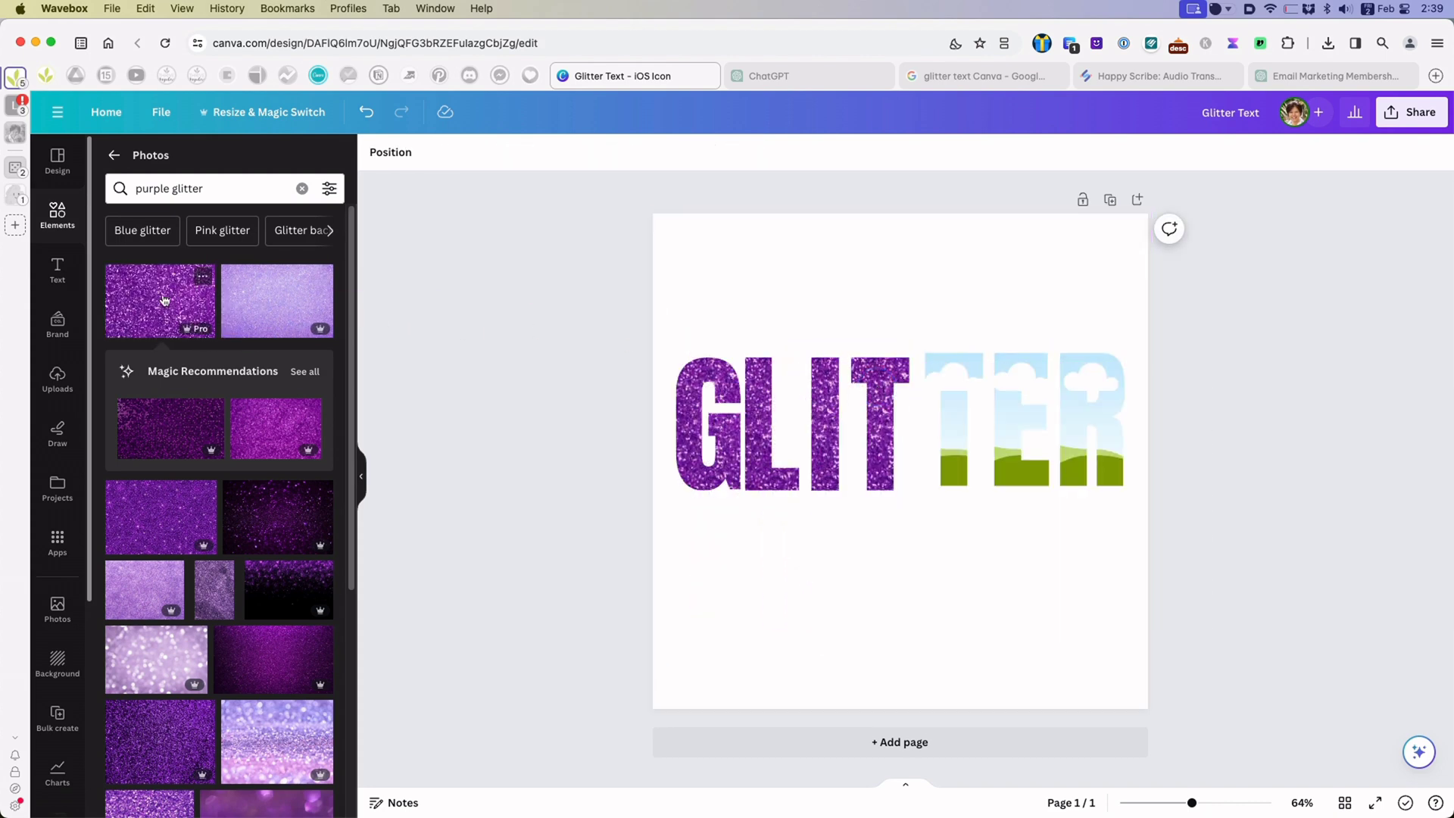
pyautogui.moveTo(151, 301); pyautogui.dragTo(952, 387)
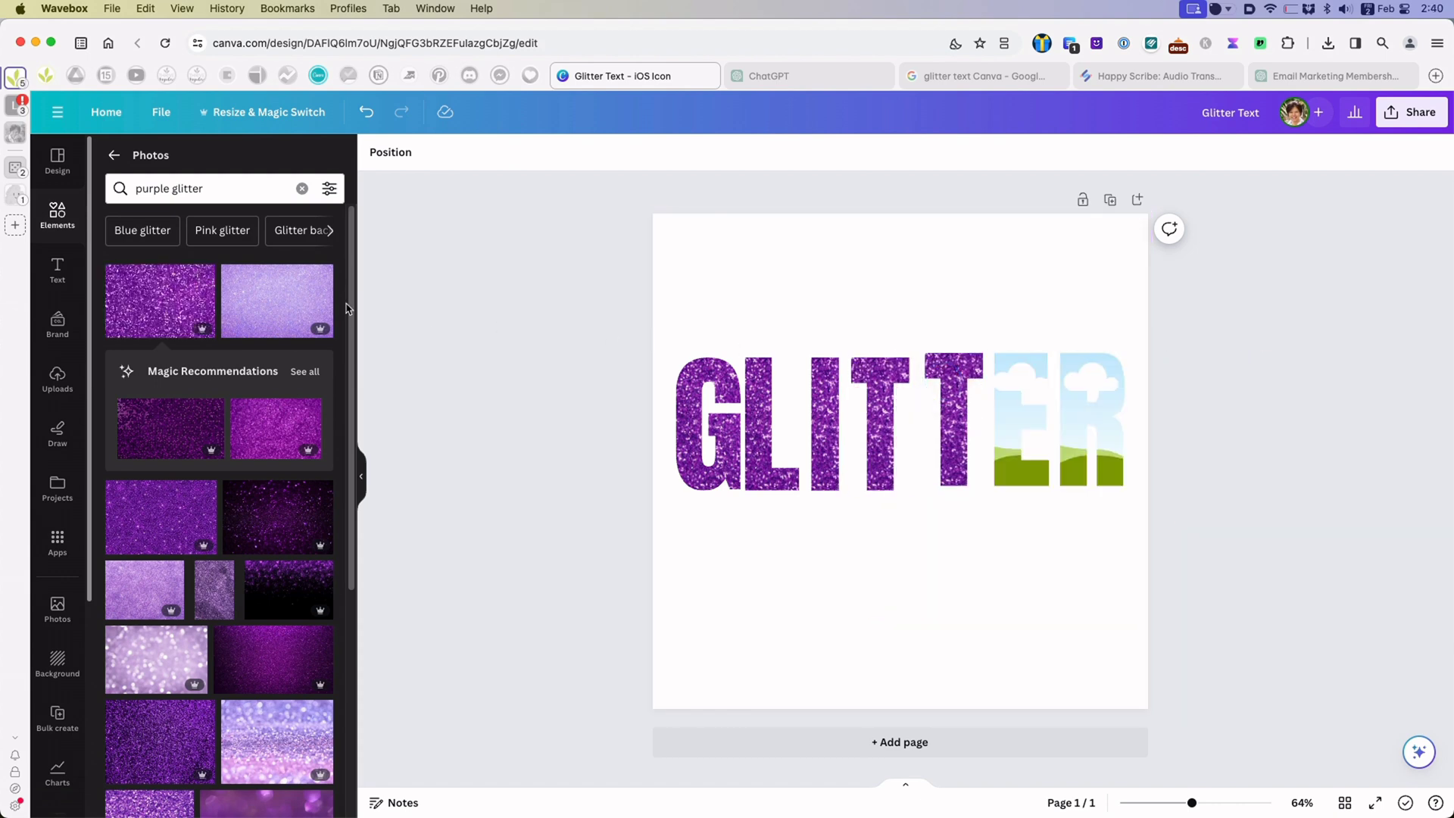
pyautogui.moveTo(159, 303); pyautogui.dragTo(1023, 425)
pyautogui.moveTo(165, 287); pyautogui.dragTo(1094, 394)
pyautogui.click(944, 548)
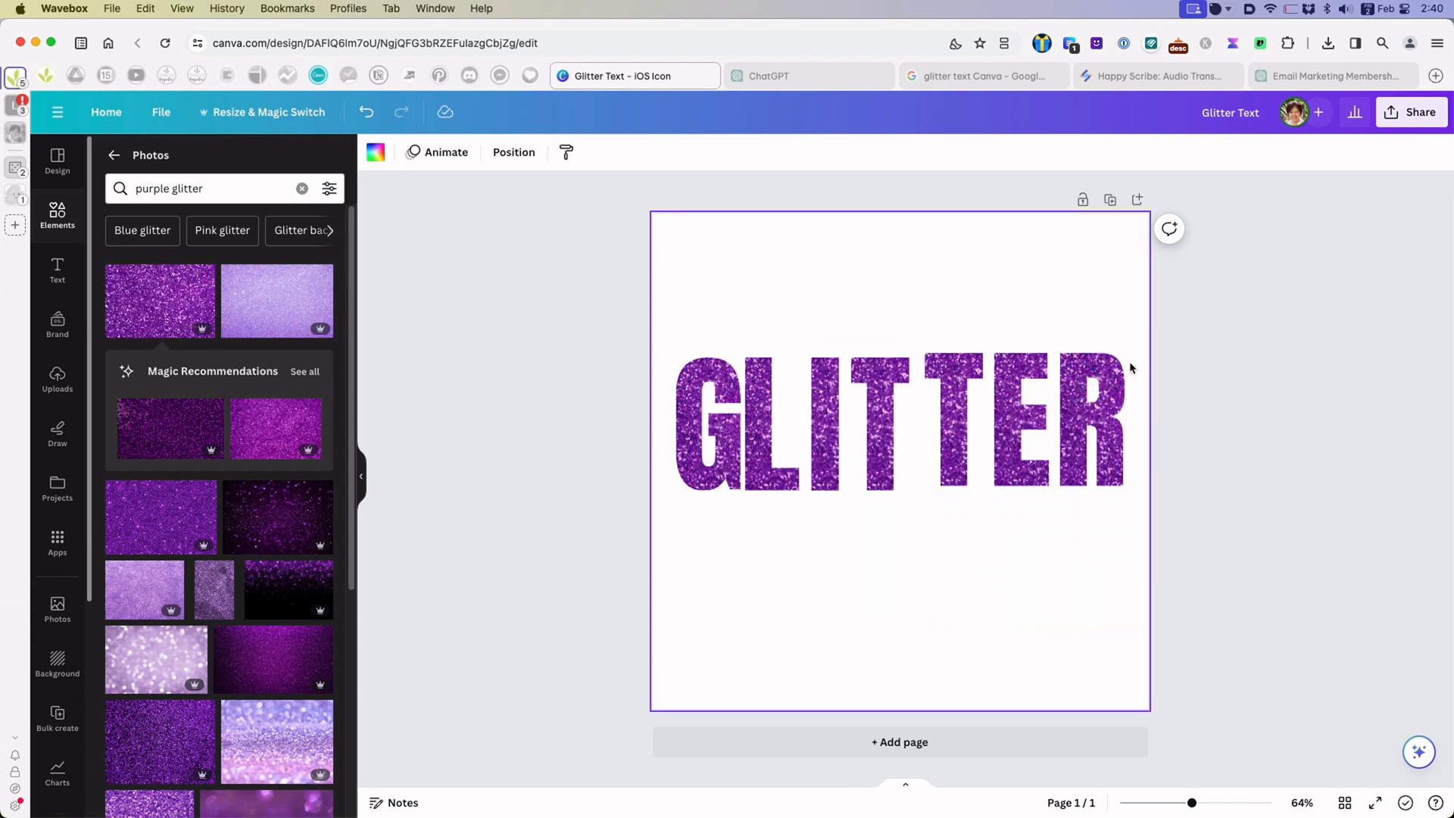
pyautogui.moveTo(1131, 346); pyautogui.dragTo(662, 456)
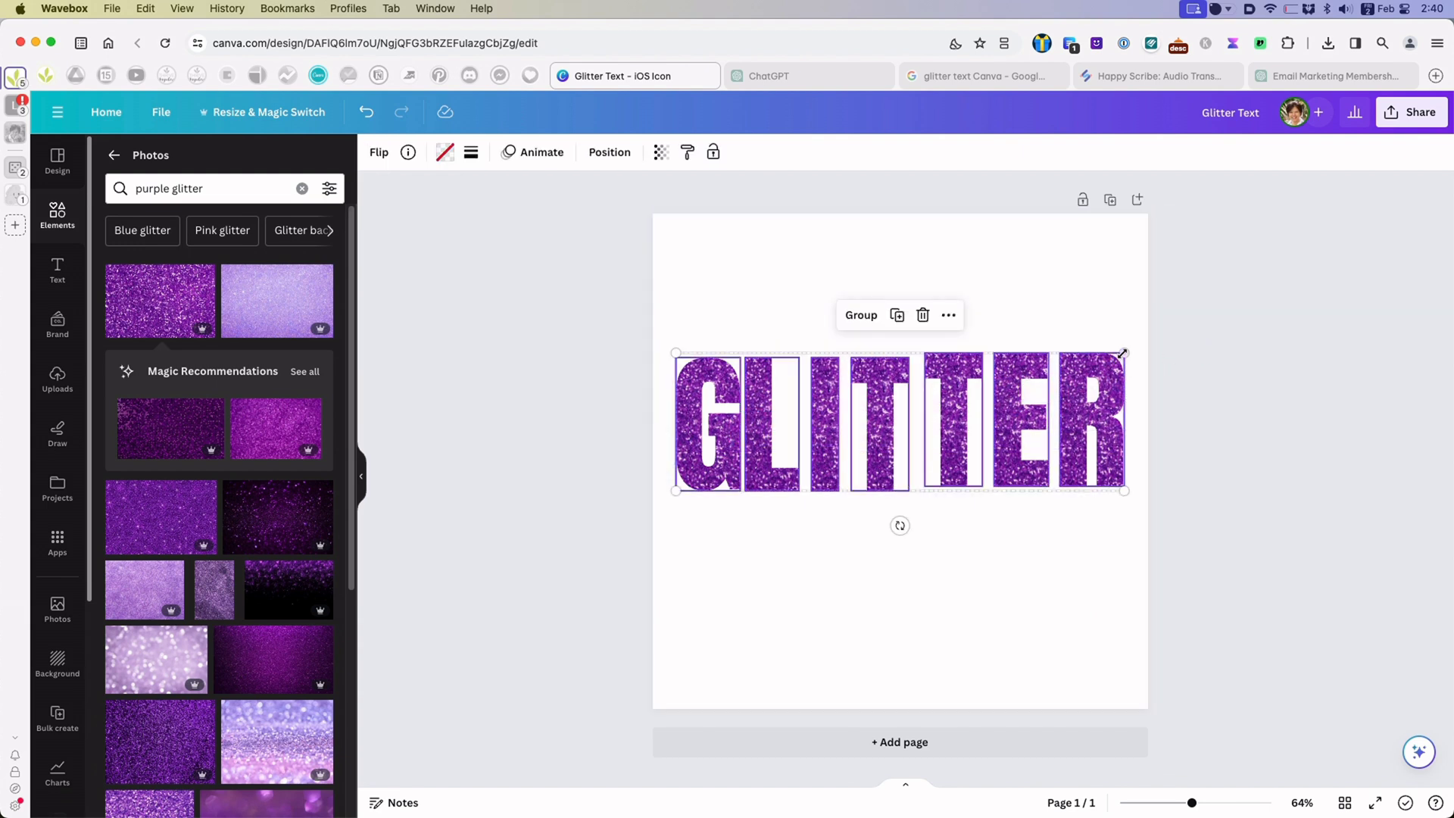
# - Align the letters along the bottom, space them evenly, group them, and shift the group right and down
pyautogui.moveTo(1120, 353); pyautogui.dragTo(1097, 371)
pyautogui.click(609, 151)
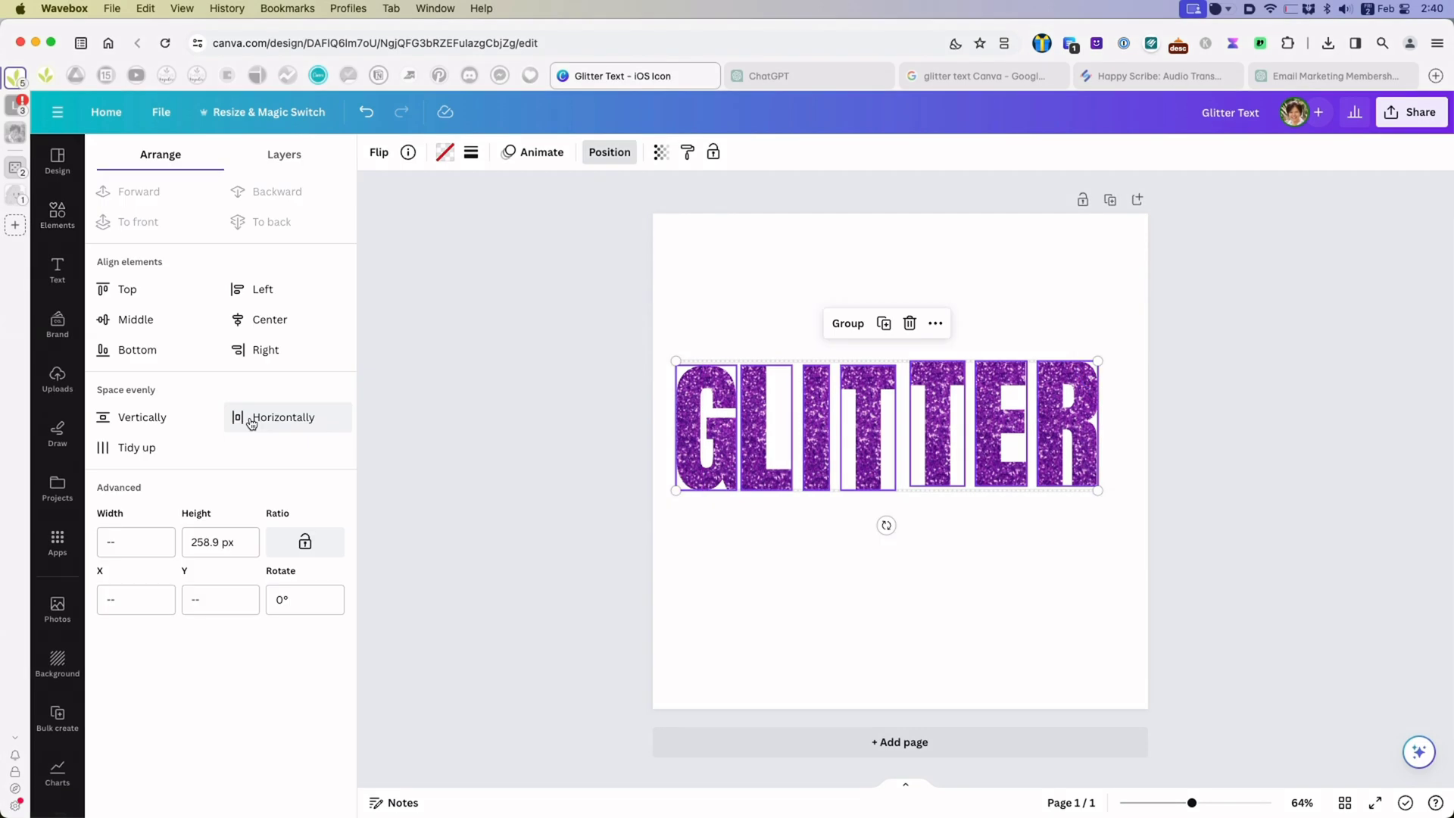
pyautogui.click(137, 351)
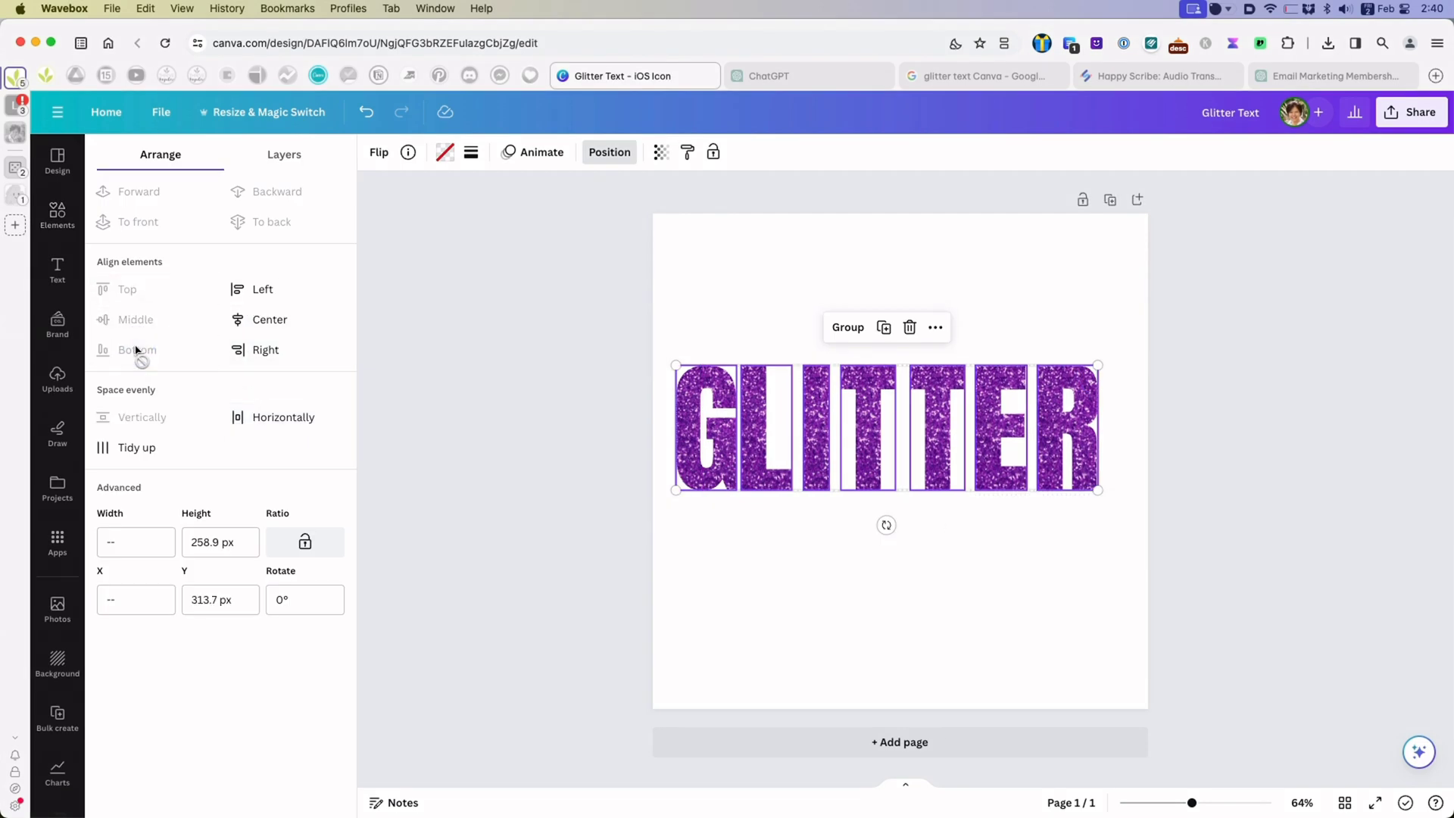
pyautogui.click(277, 429)
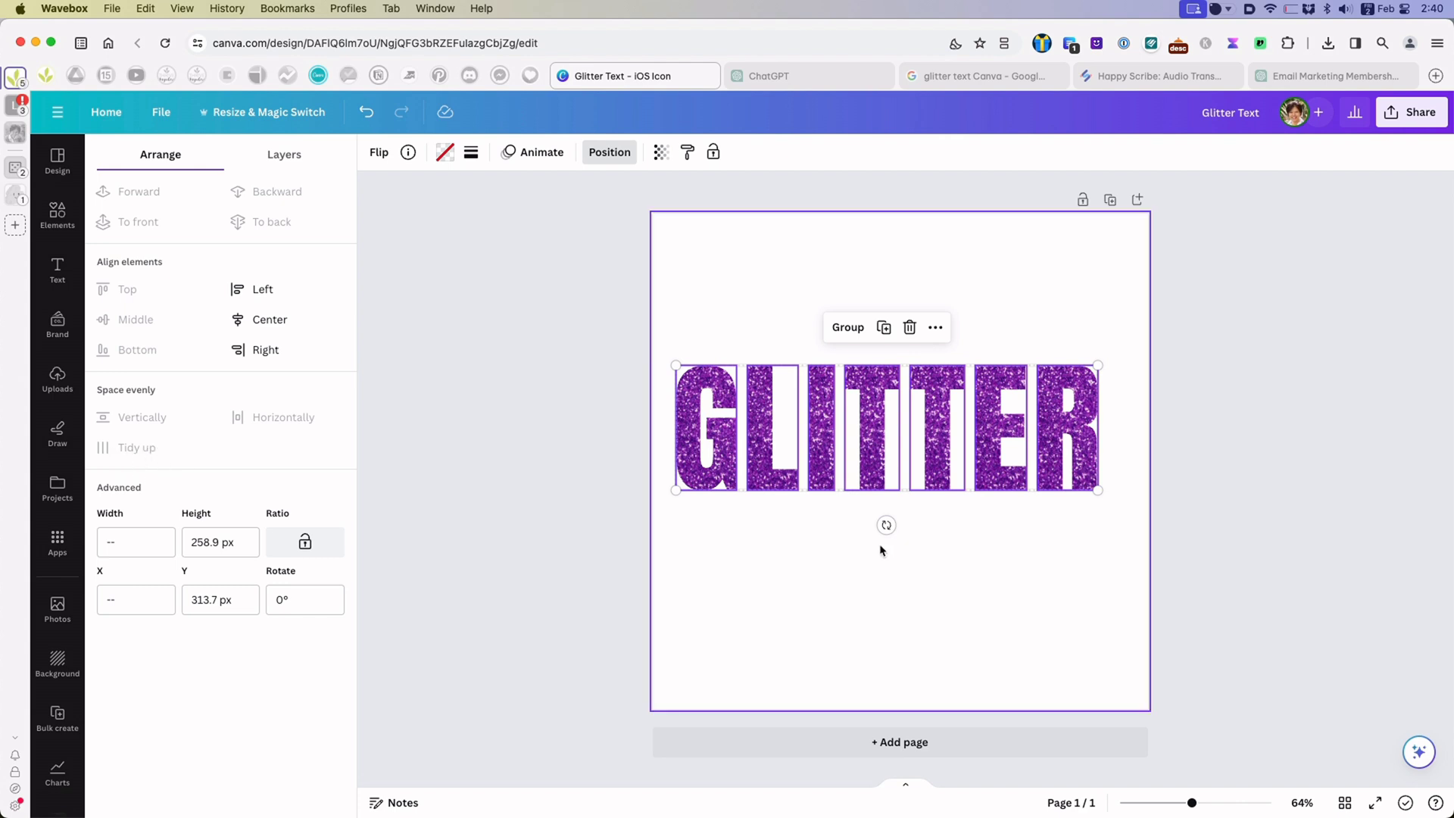
pyautogui.click(859, 327)
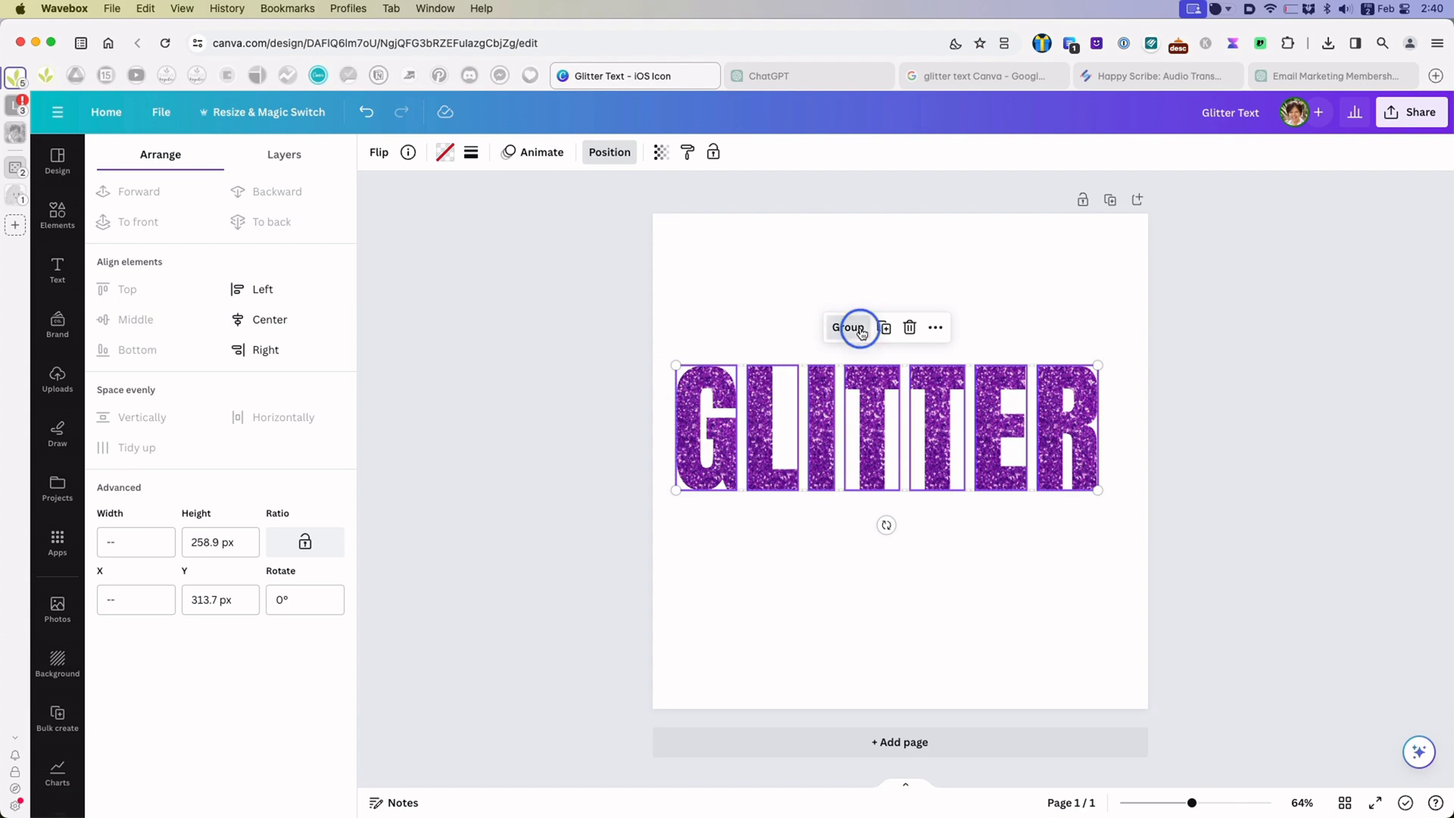
pyautogui.click(1094, 324)
pyautogui.moveTo(1046, 479); pyautogui.dragTo(1059, 489)
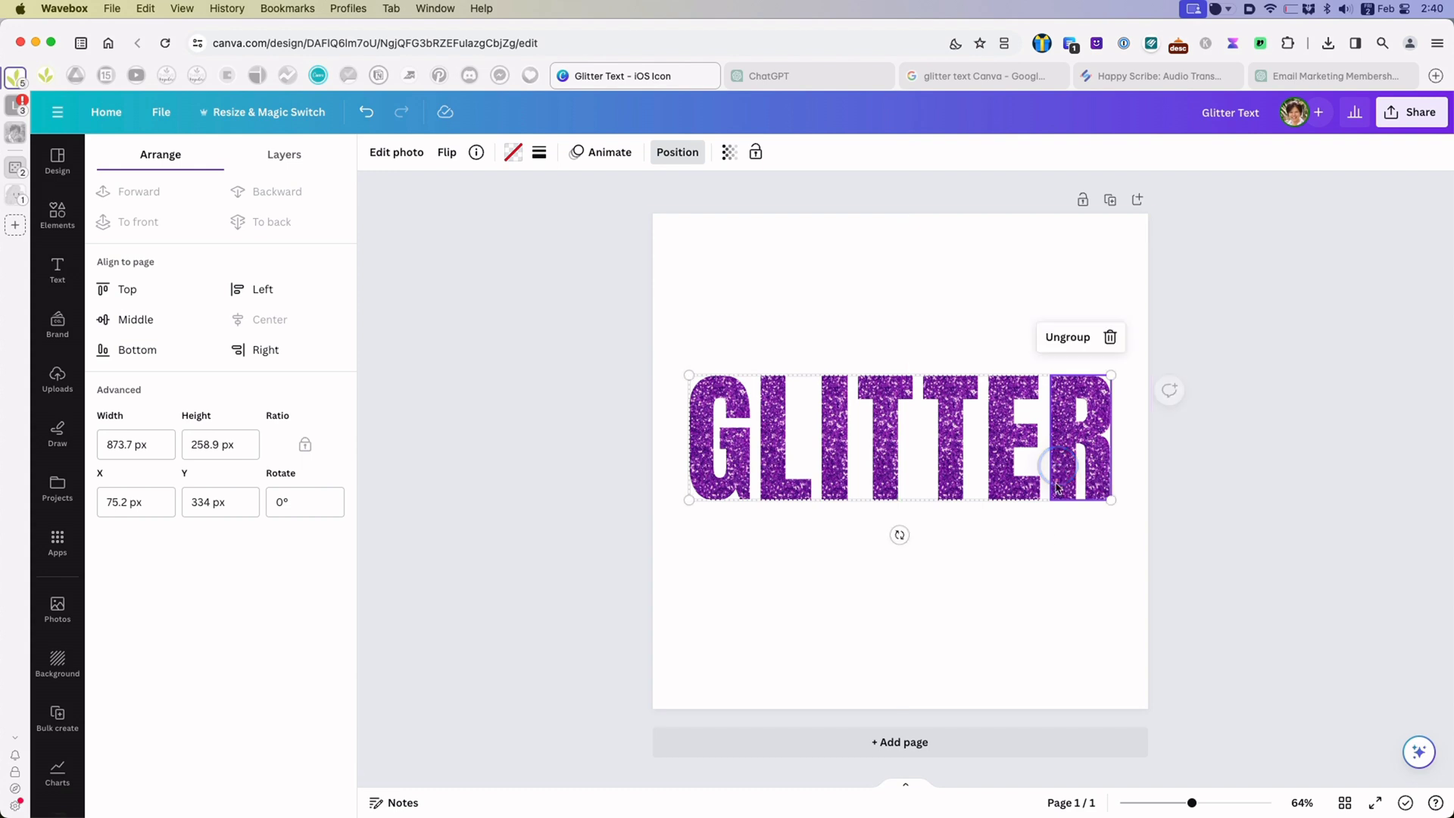
# - Ungroup GLITTER and nudge the L a few pixels left
pyautogui.click(1059, 341)
pyautogui.click(1008, 287)
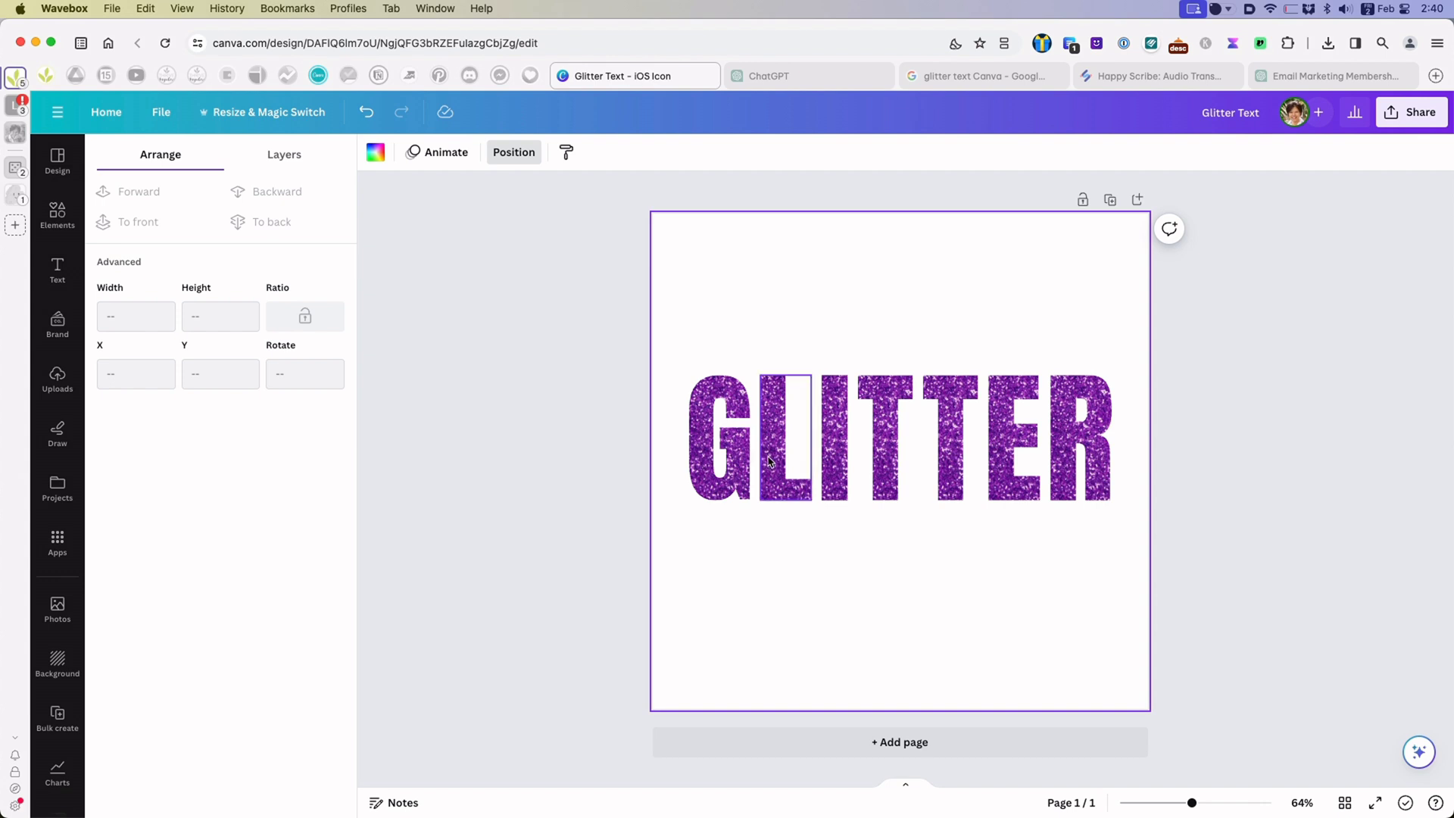
pyautogui.moveTo(769, 461); pyautogui.dragTo(779, 457)
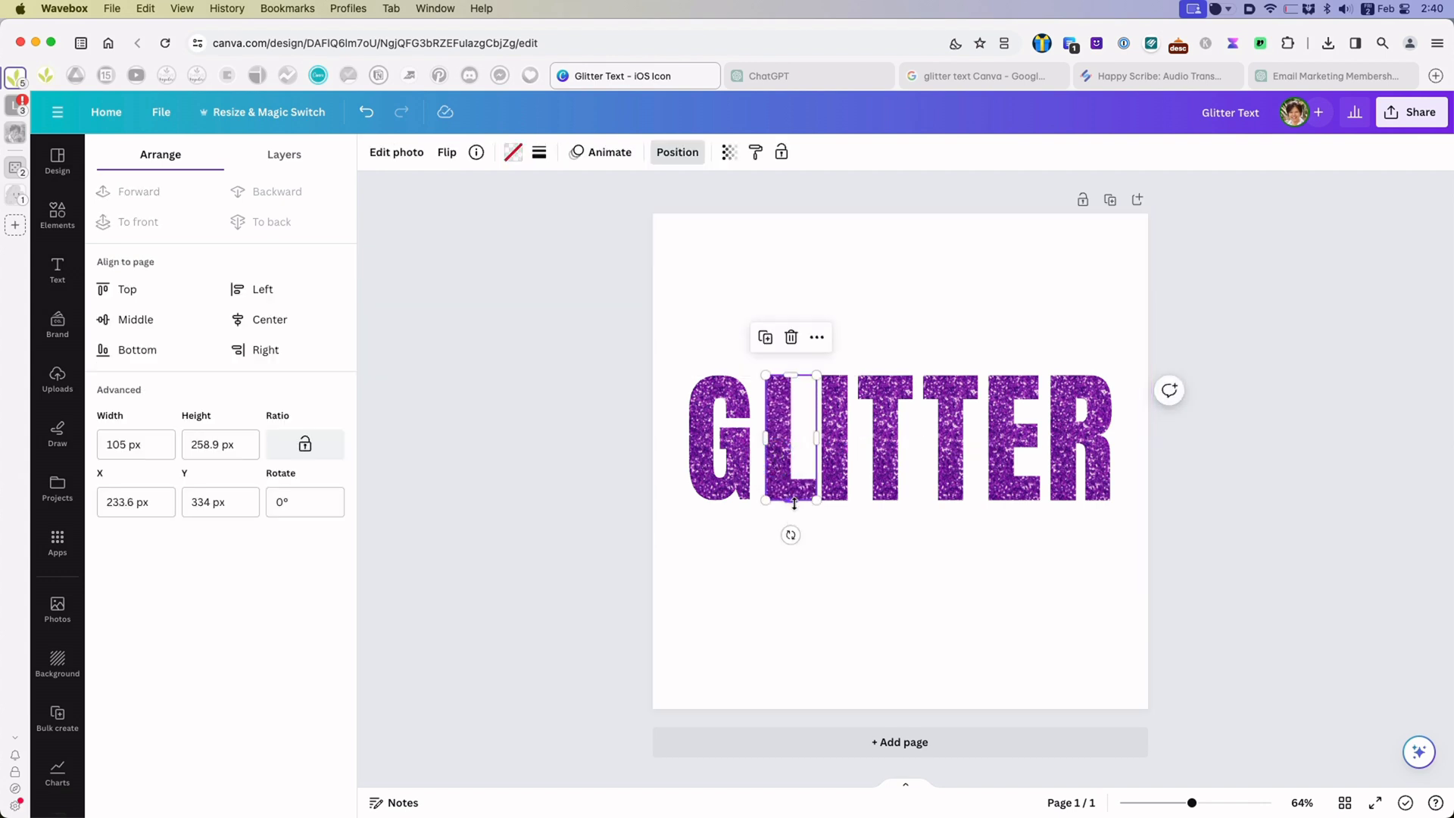
pyautogui.press('Left')
pyautogui.press('Left')
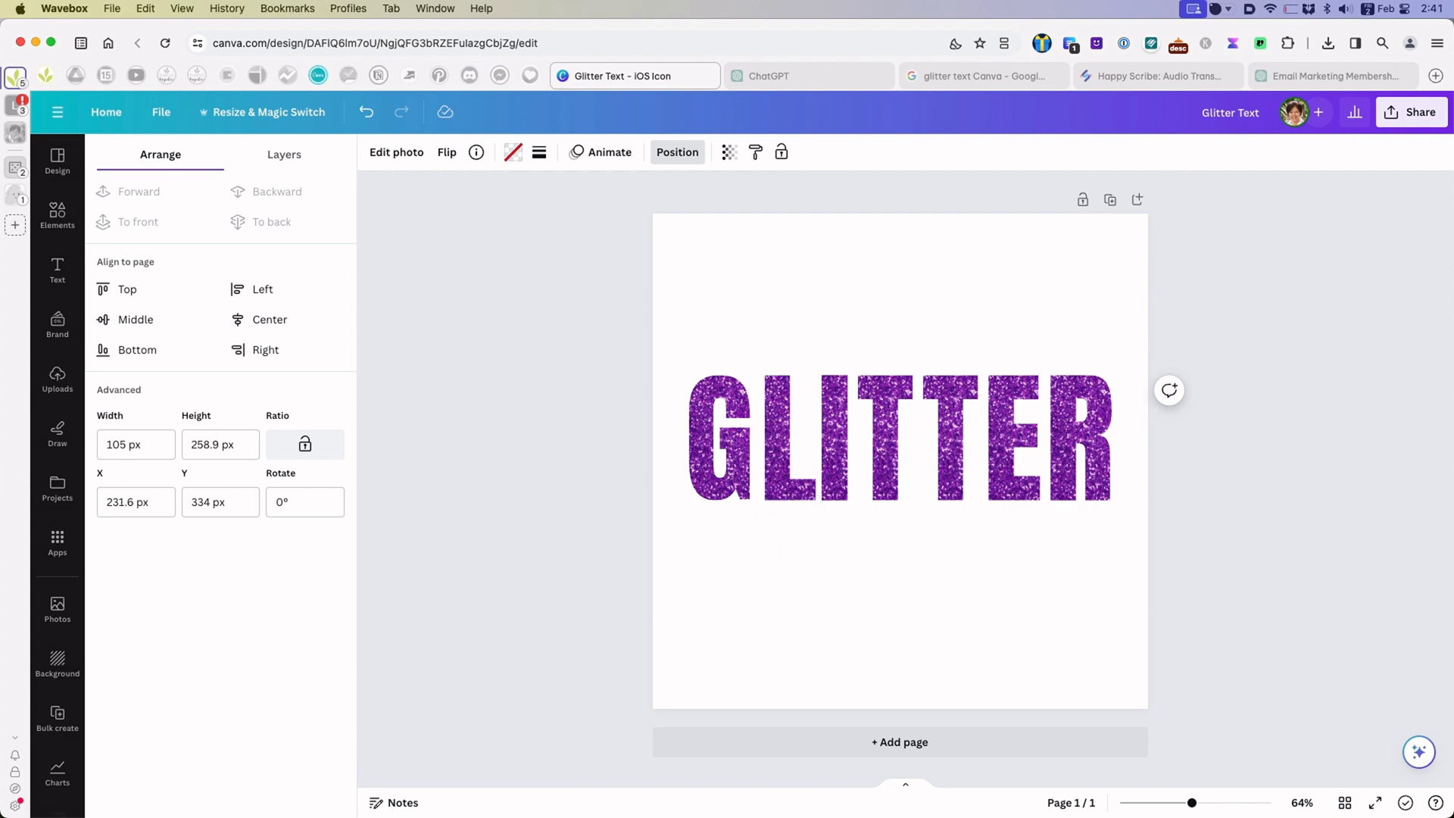
pyautogui.press('Left')
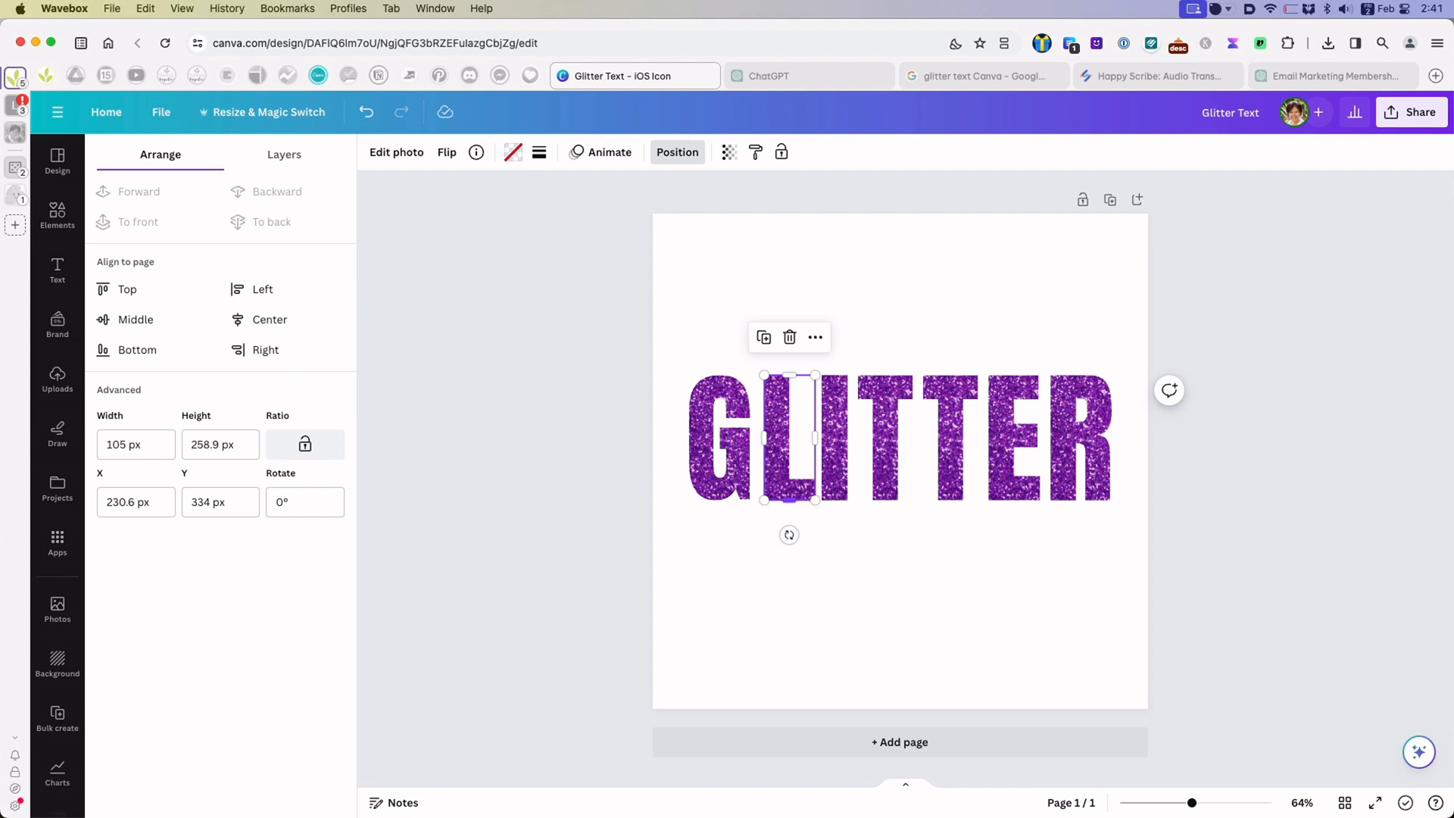
pyautogui.click(925, 607)
# - Shift both T's, the E and the R left to tighten the letter gaps
pyautogui.click(887, 469)
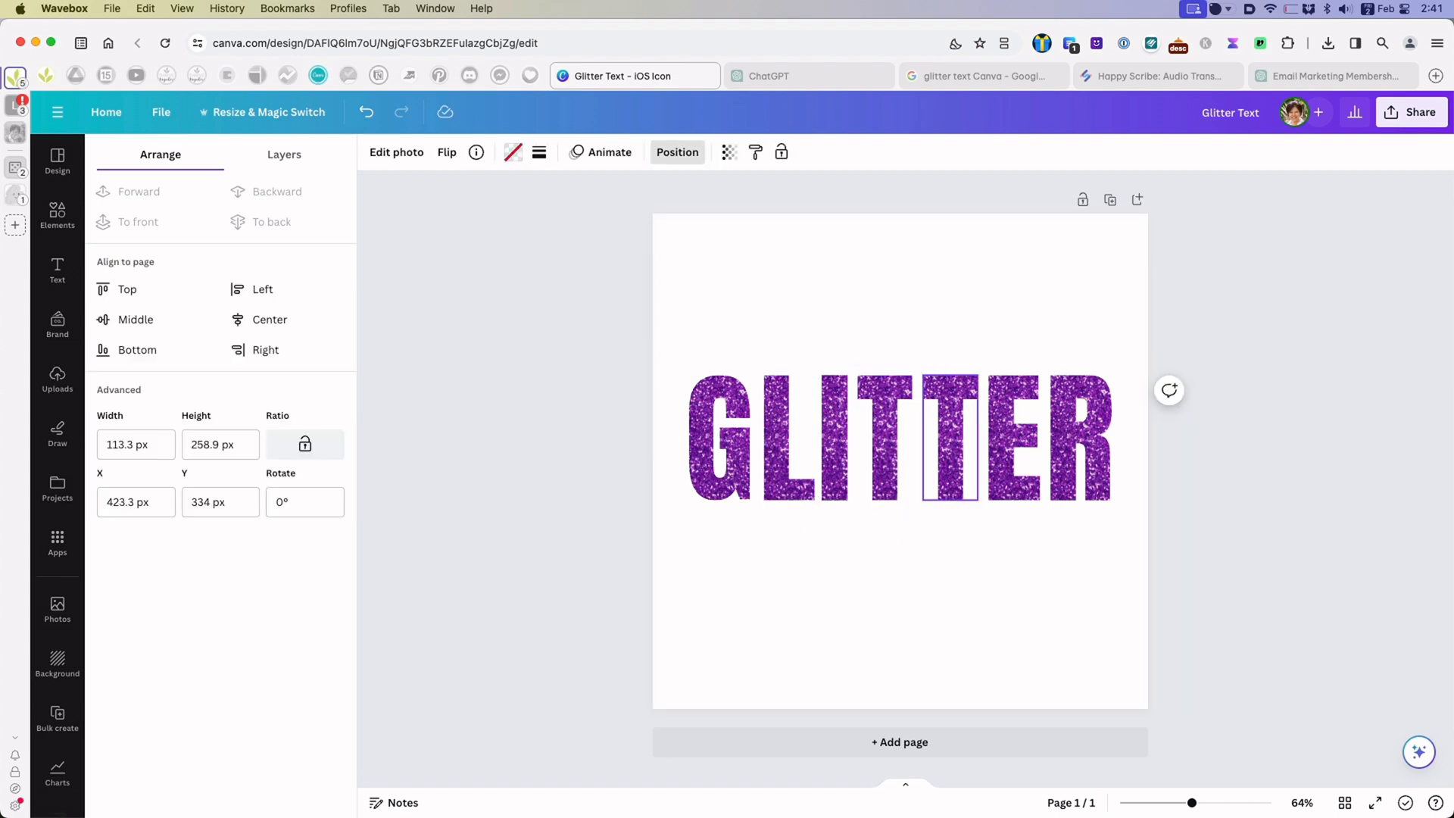
pyautogui.click(1013, 436)
pyautogui.click(894, 387)
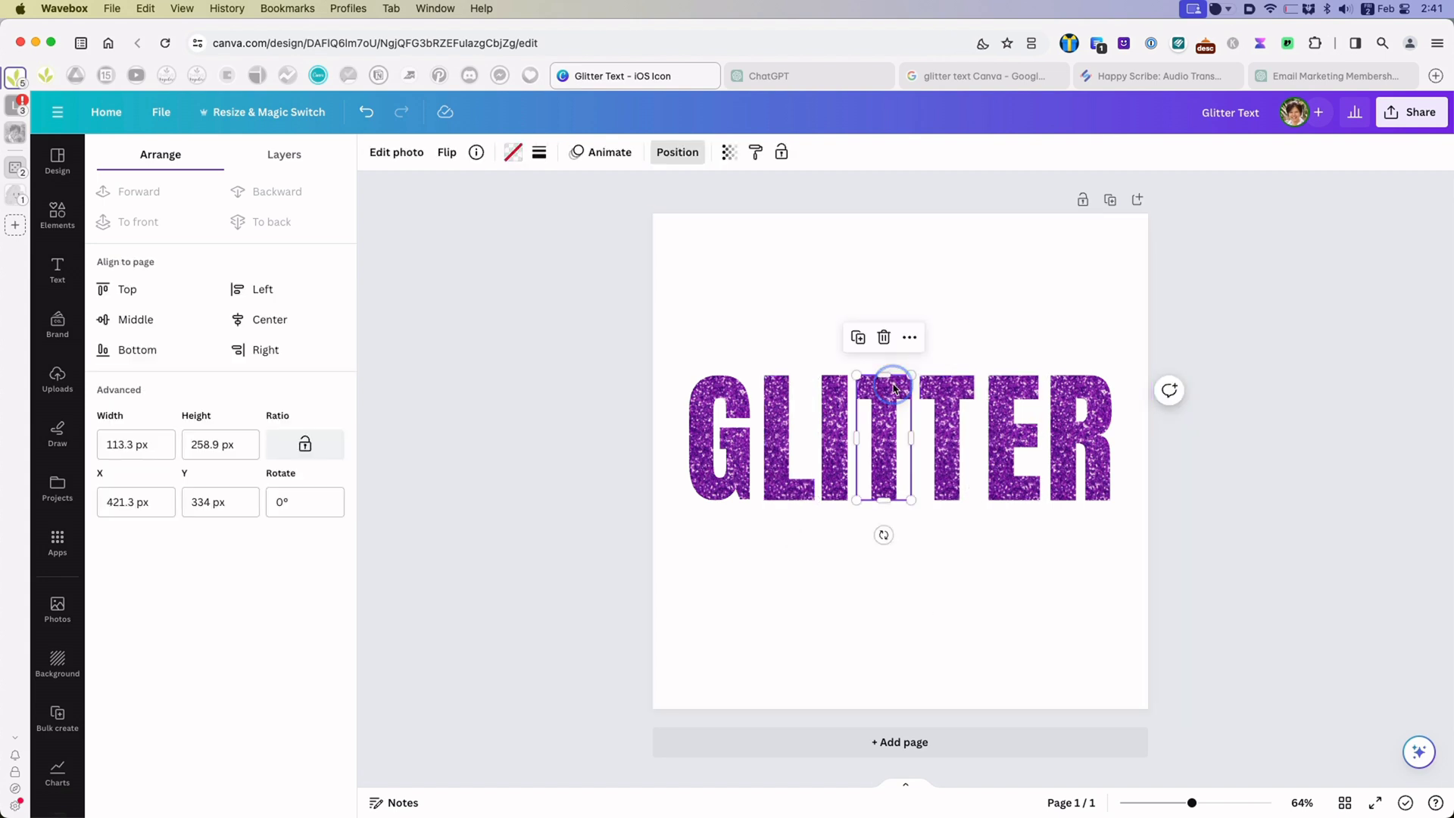
pyautogui.moveTo(894, 388); pyautogui.dragTo(1051, 422)
pyautogui.click(955, 394)
pyautogui.click(1002, 415)
pyautogui.click(1010, 415)
pyautogui.click(1065, 421)
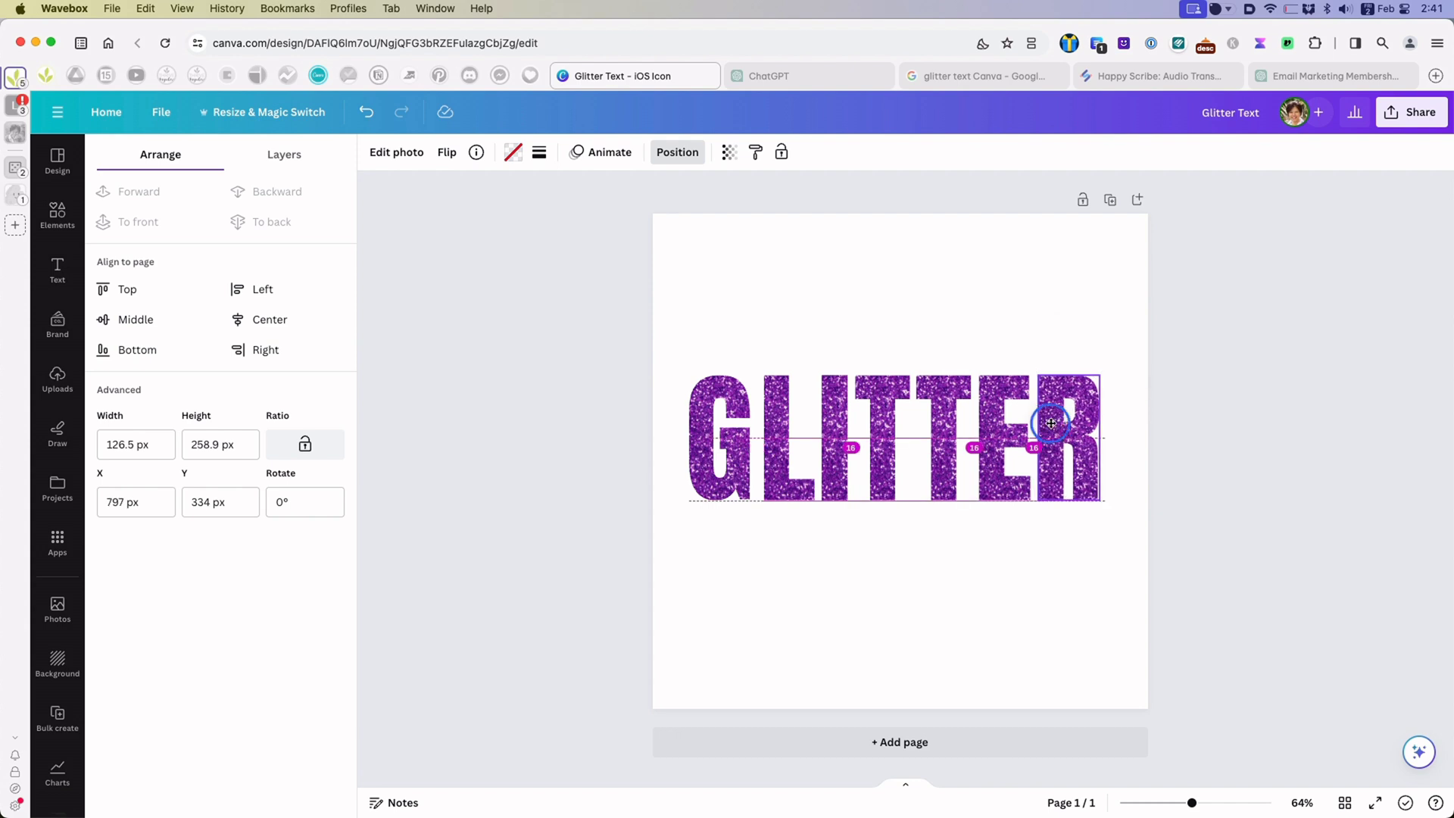
# - Regroup all letters into one word and move it slightly down to centre
pyautogui.press('super+a')
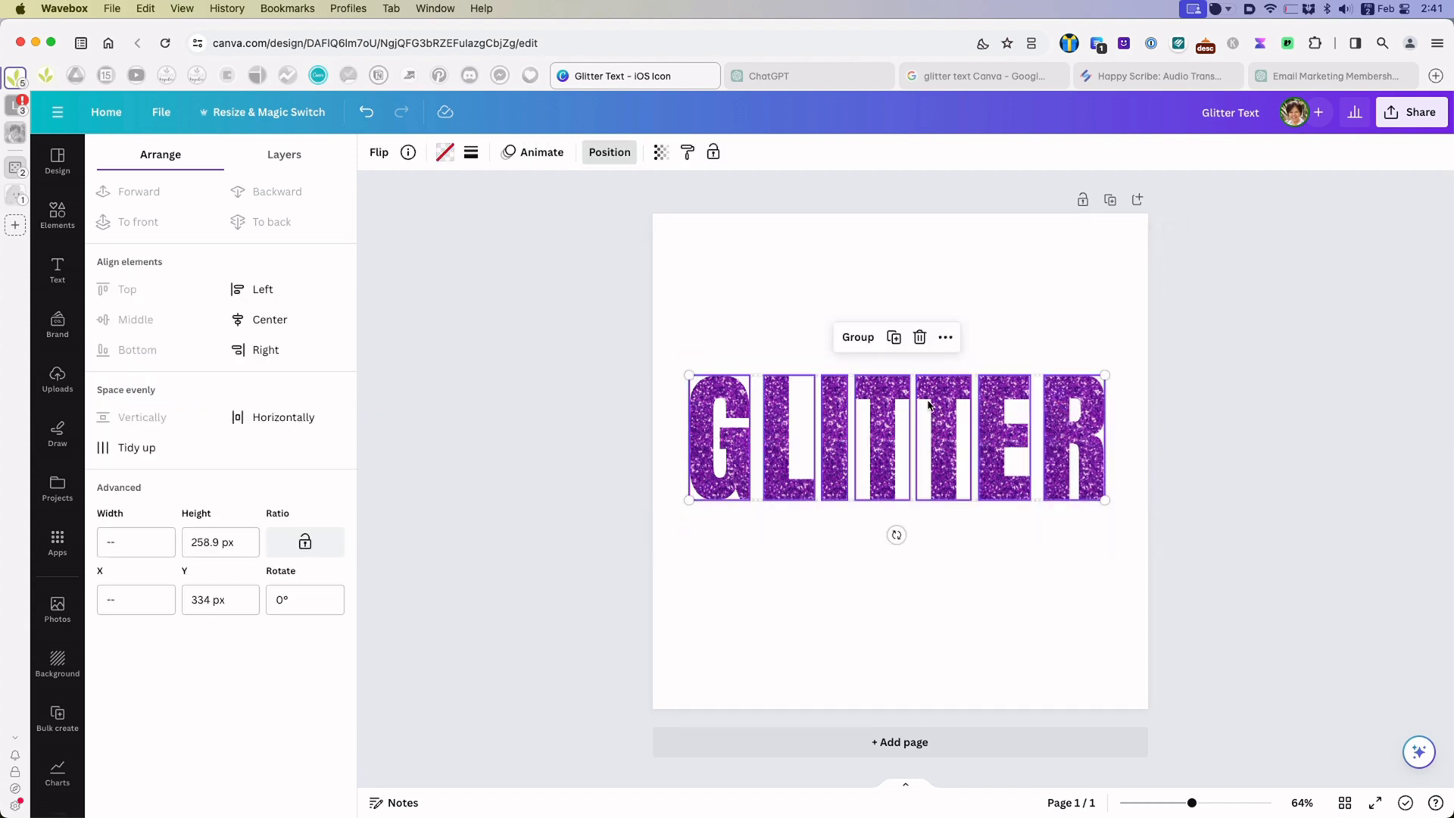
pyautogui.click(843, 334)
pyautogui.moveTo(894, 440); pyautogui.dragTo(897, 449)
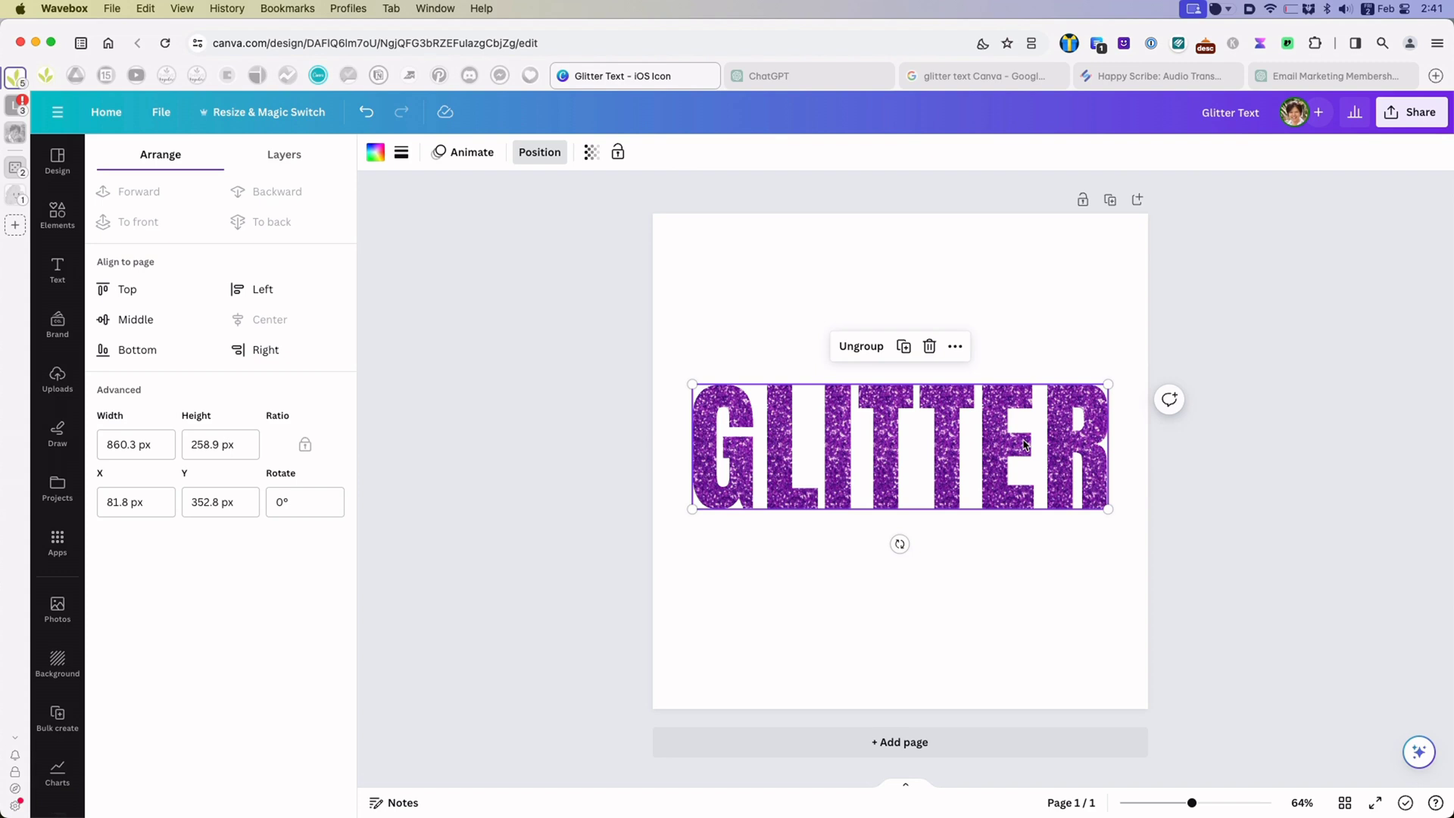
pyautogui.click(1095, 326)
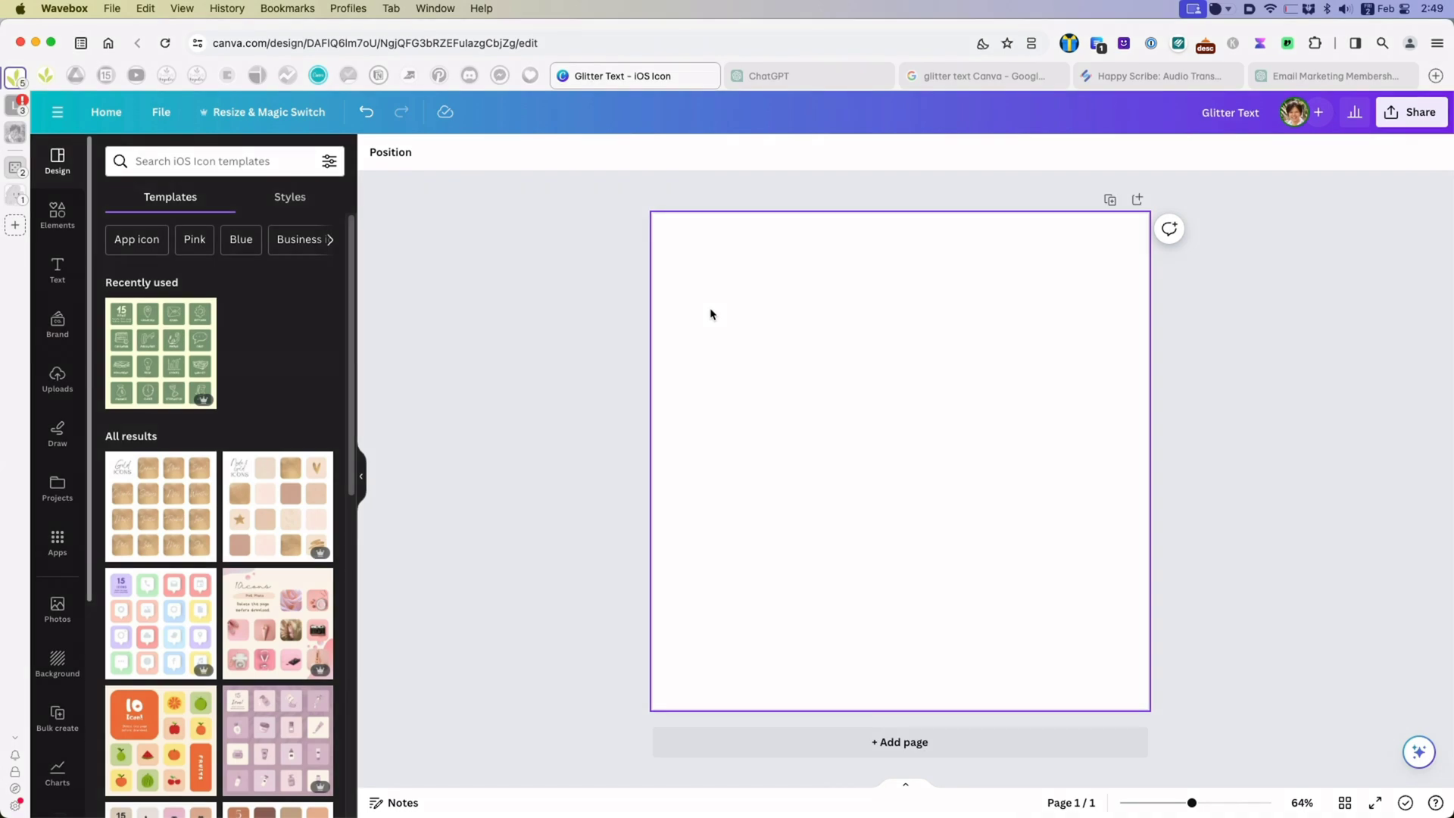
# - Add a heading text box to the page
pyautogui.click(584, 324)
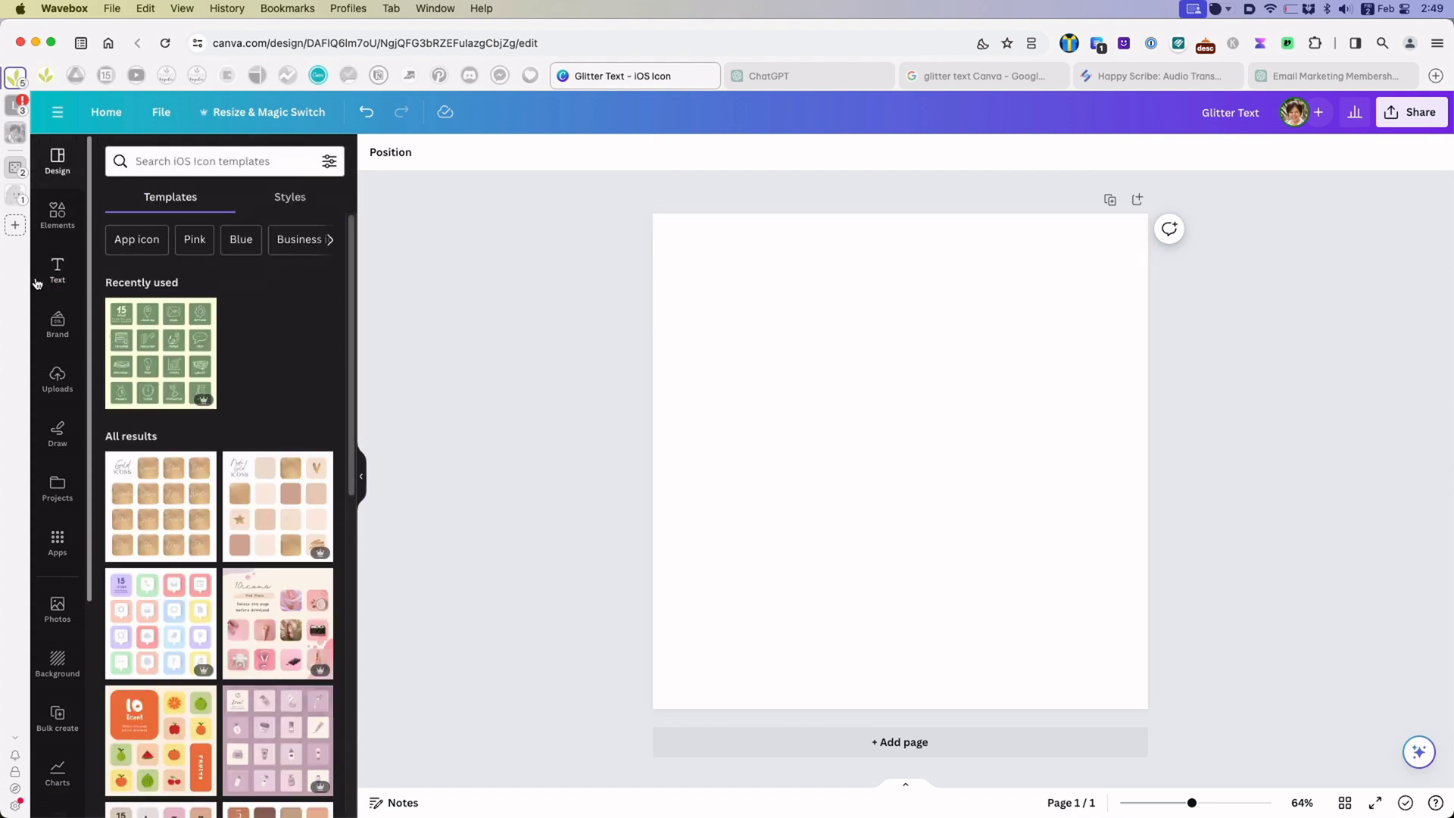
pyautogui.click(57, 272)
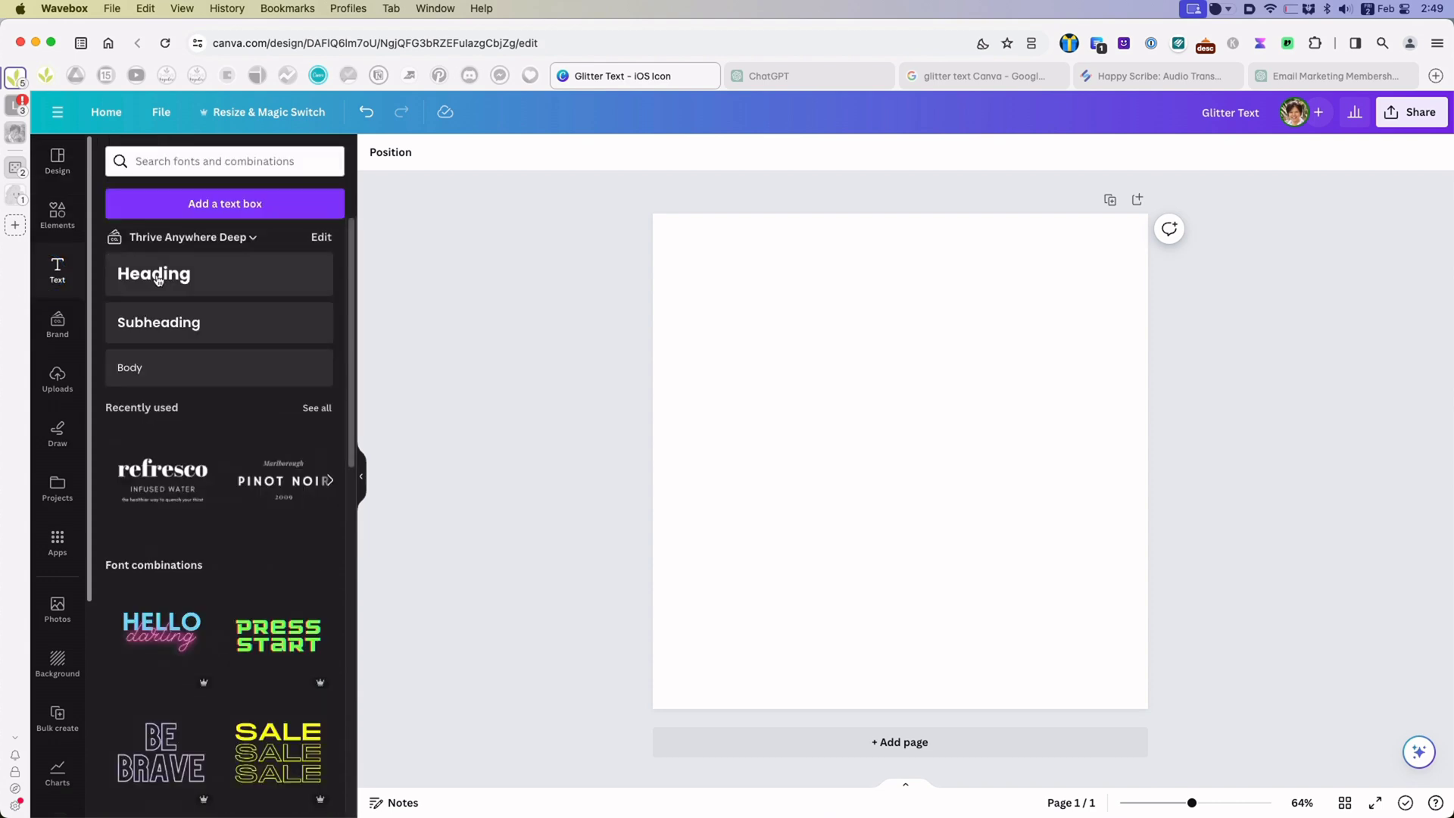
pyautogui.click(158, 277)
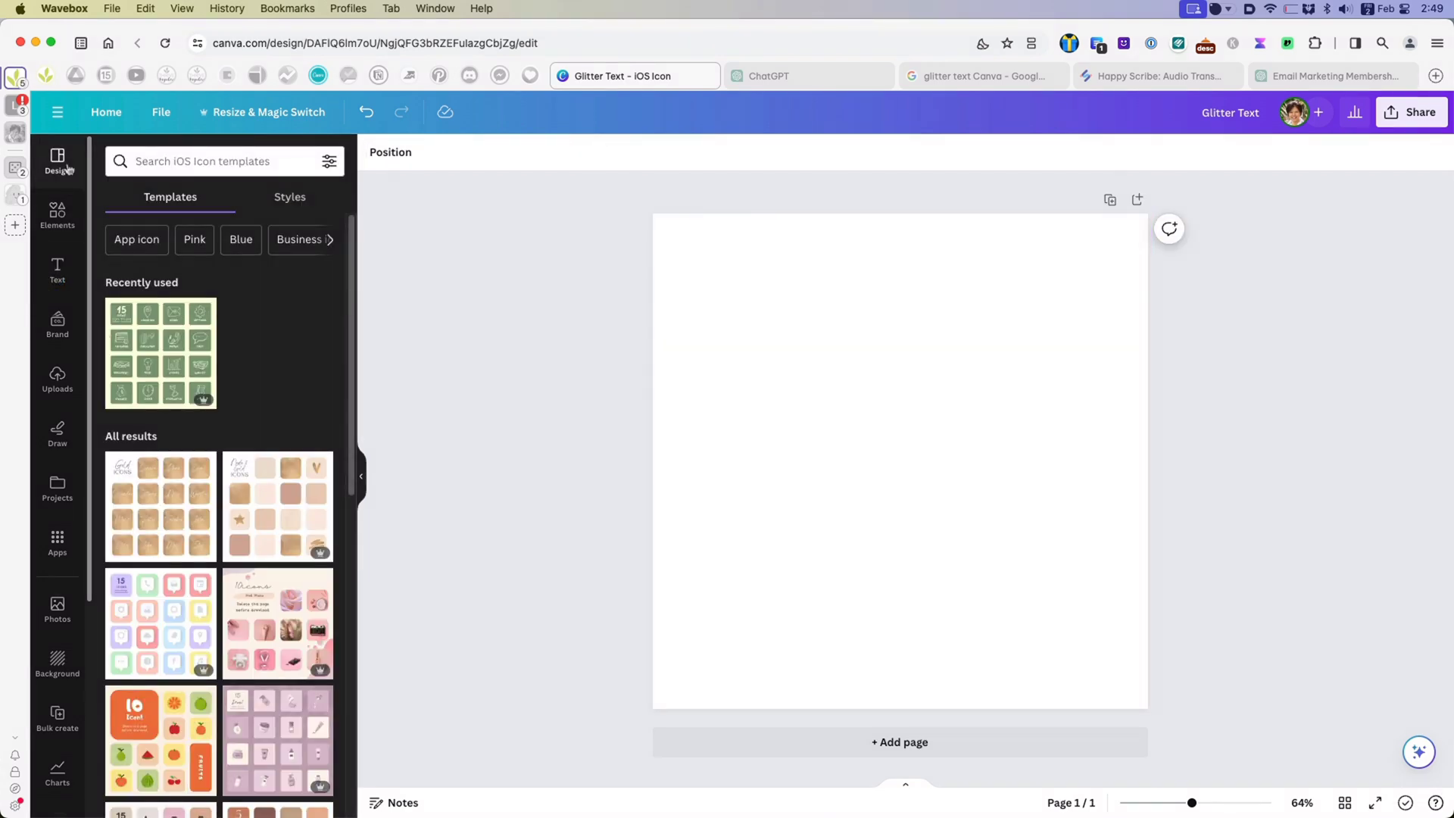
# - Add a square shape and stretch it into a rectangle spanning the page's middle
pyautogui.click(50, 216)
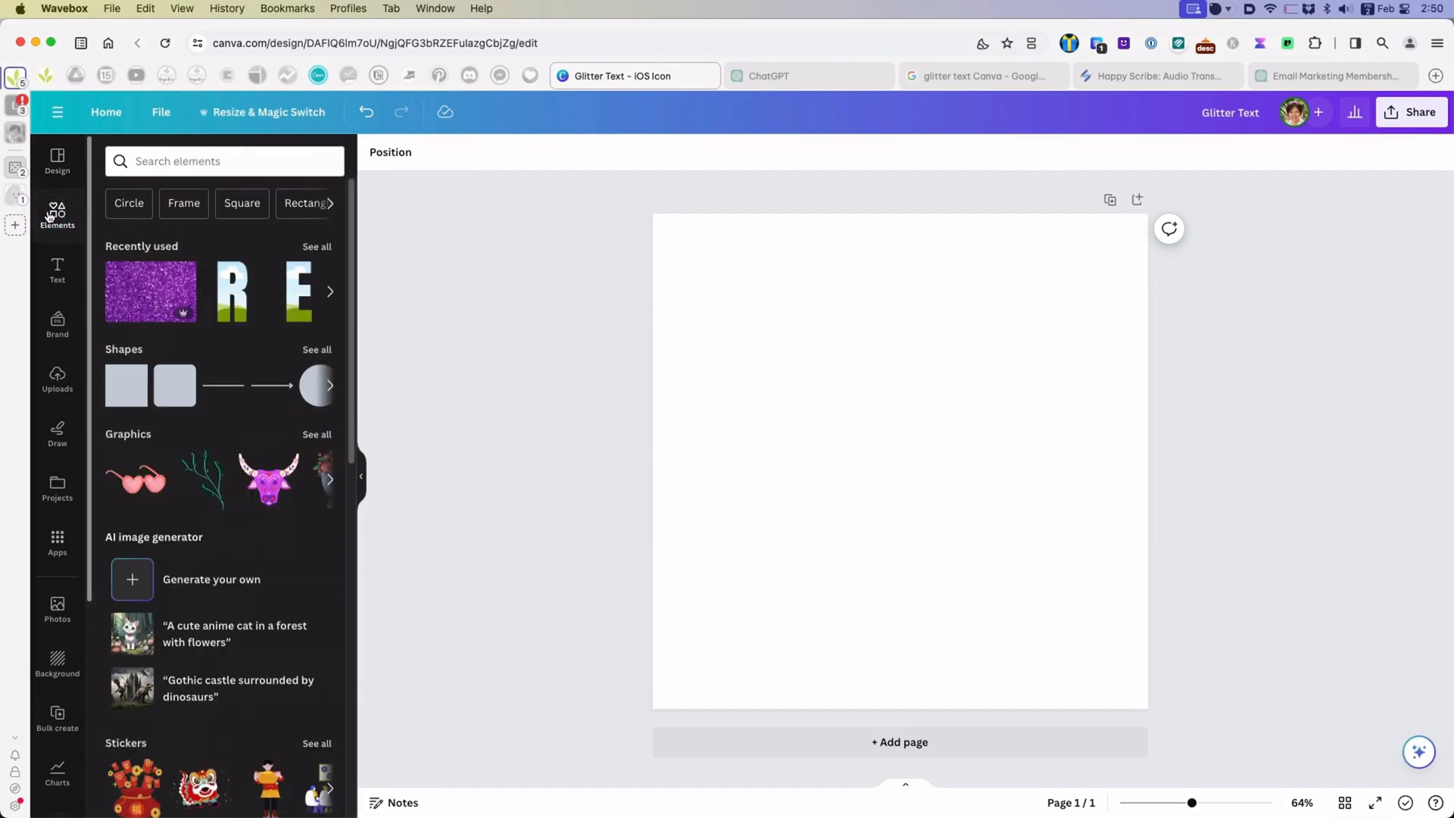
pyautogui.click(126, 385)
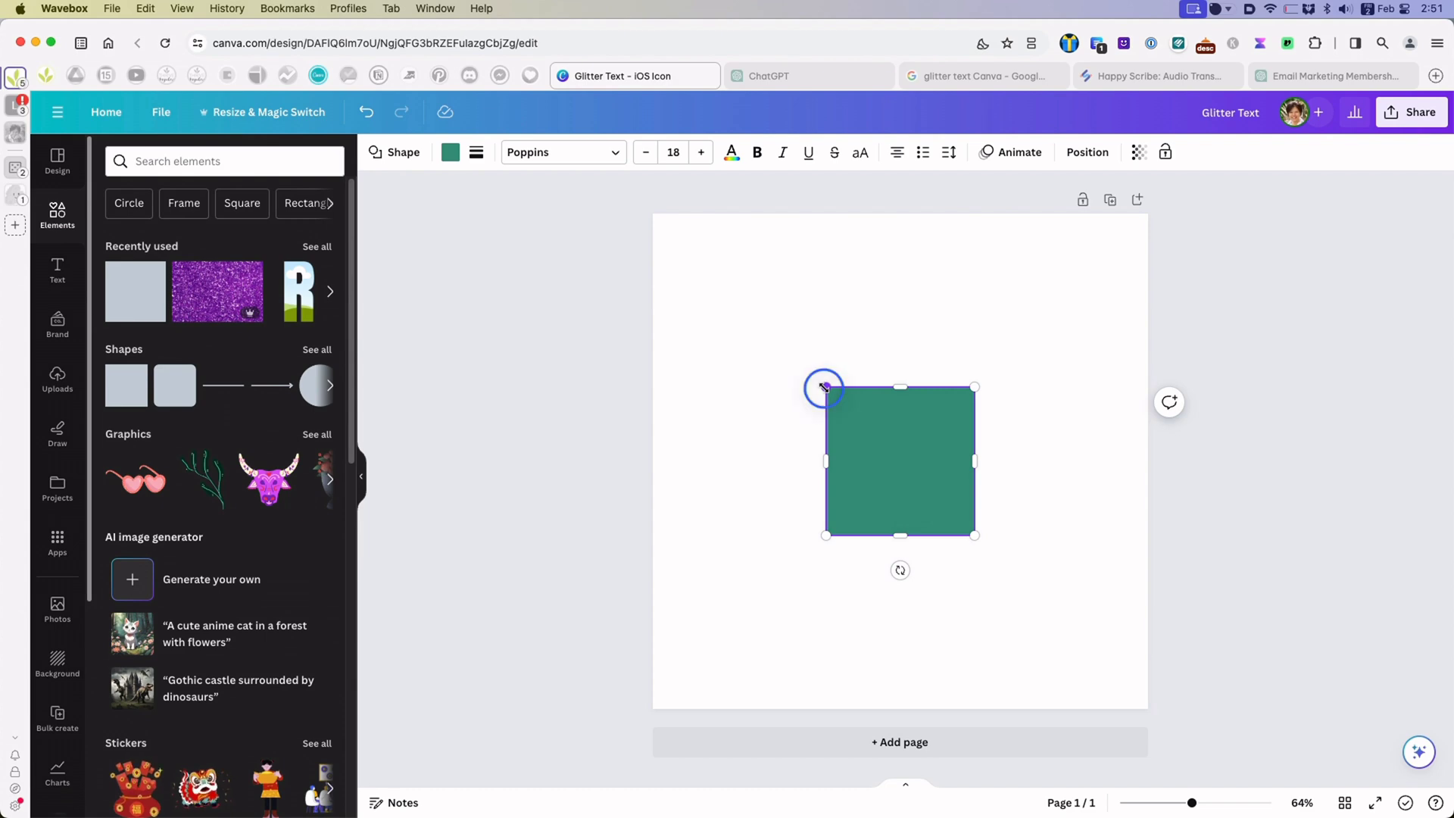
pyautogui.moveTo(826, 387); pyautogui.dragTo(648, 319)
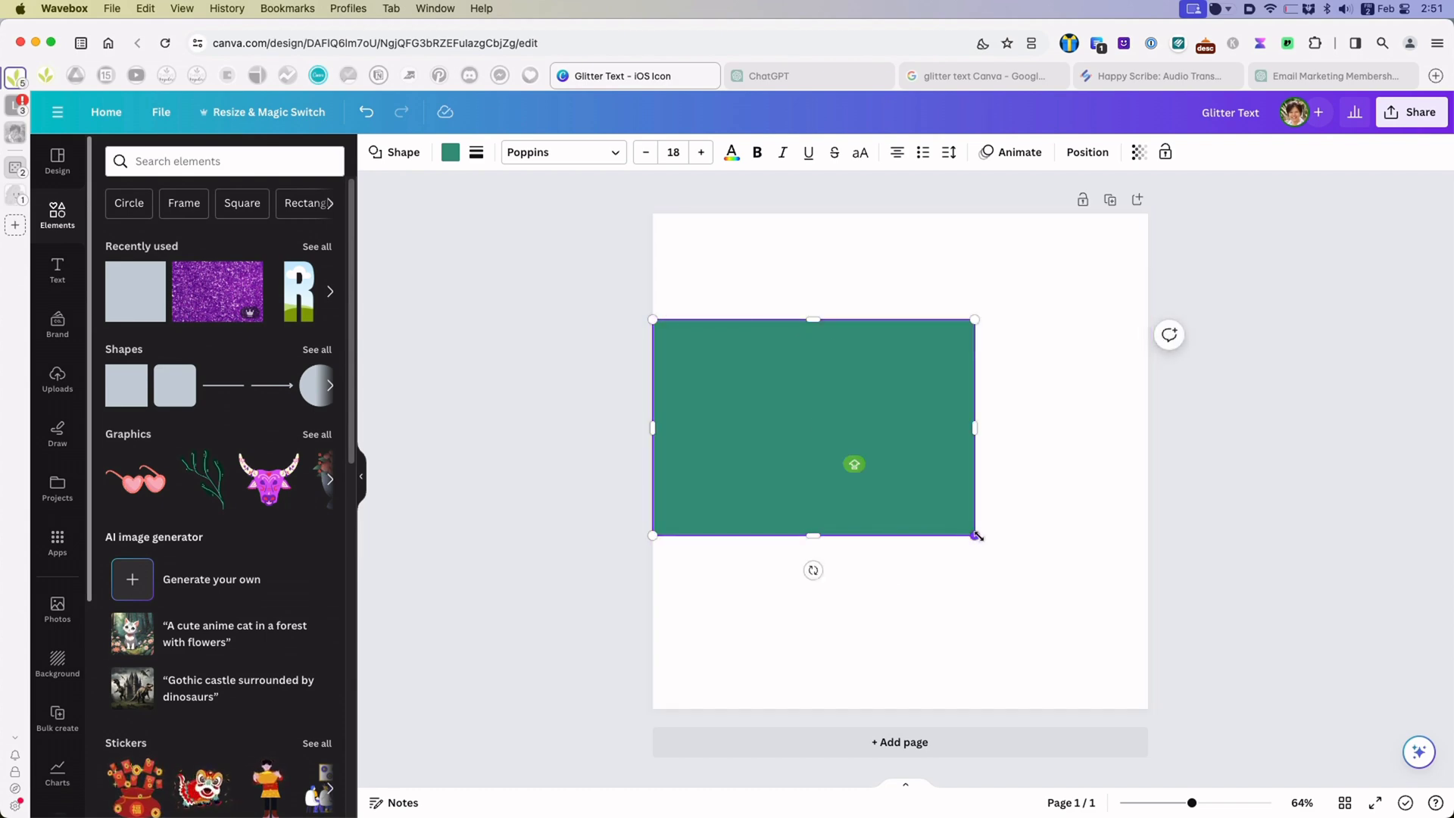
pyautogui.moveTo(975, 535); pyautogui.dragTo(1172, 581)
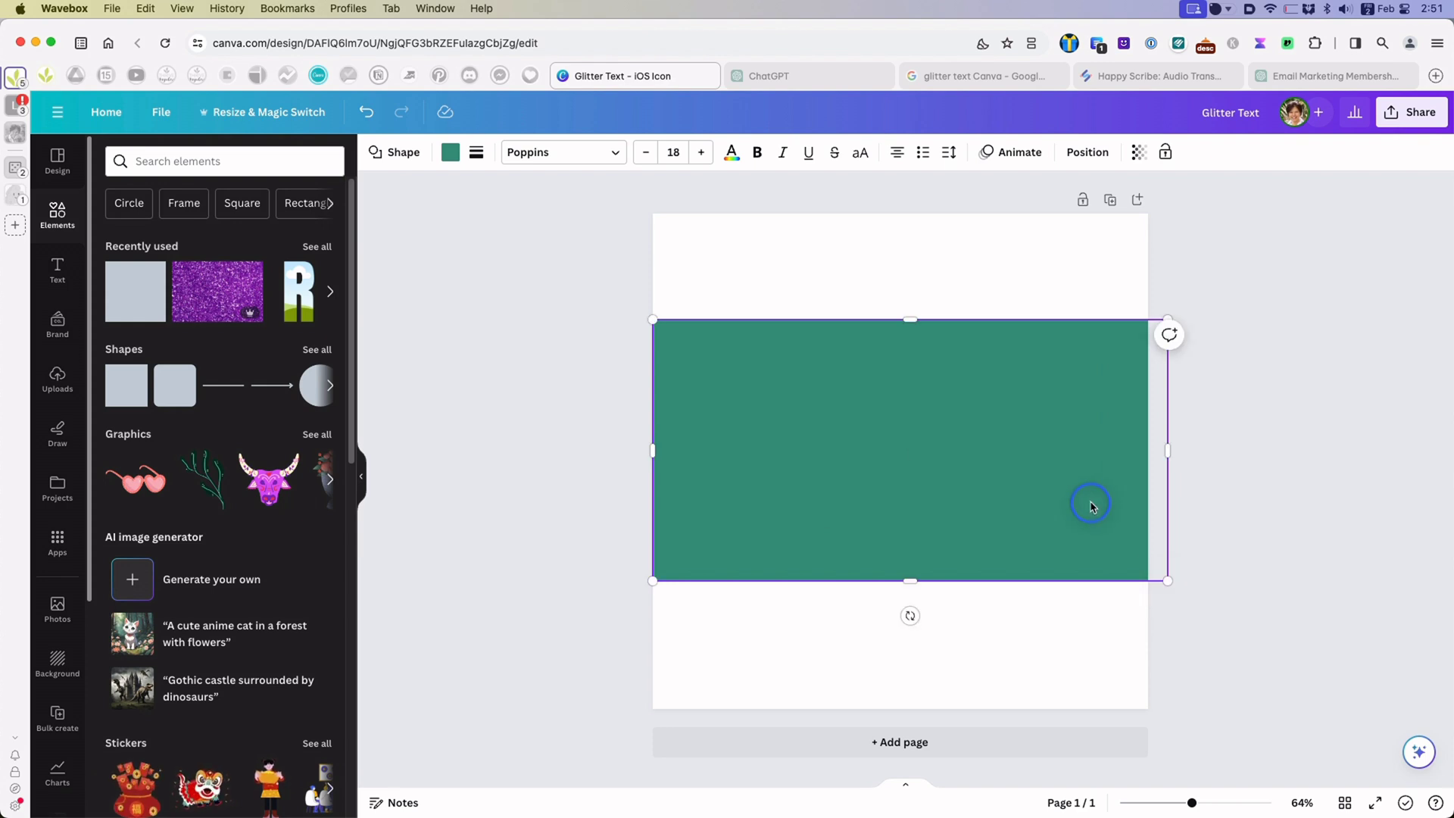
pyautogui.moveTo(1090, 503); pyautogui.dragTo(1081, 512)
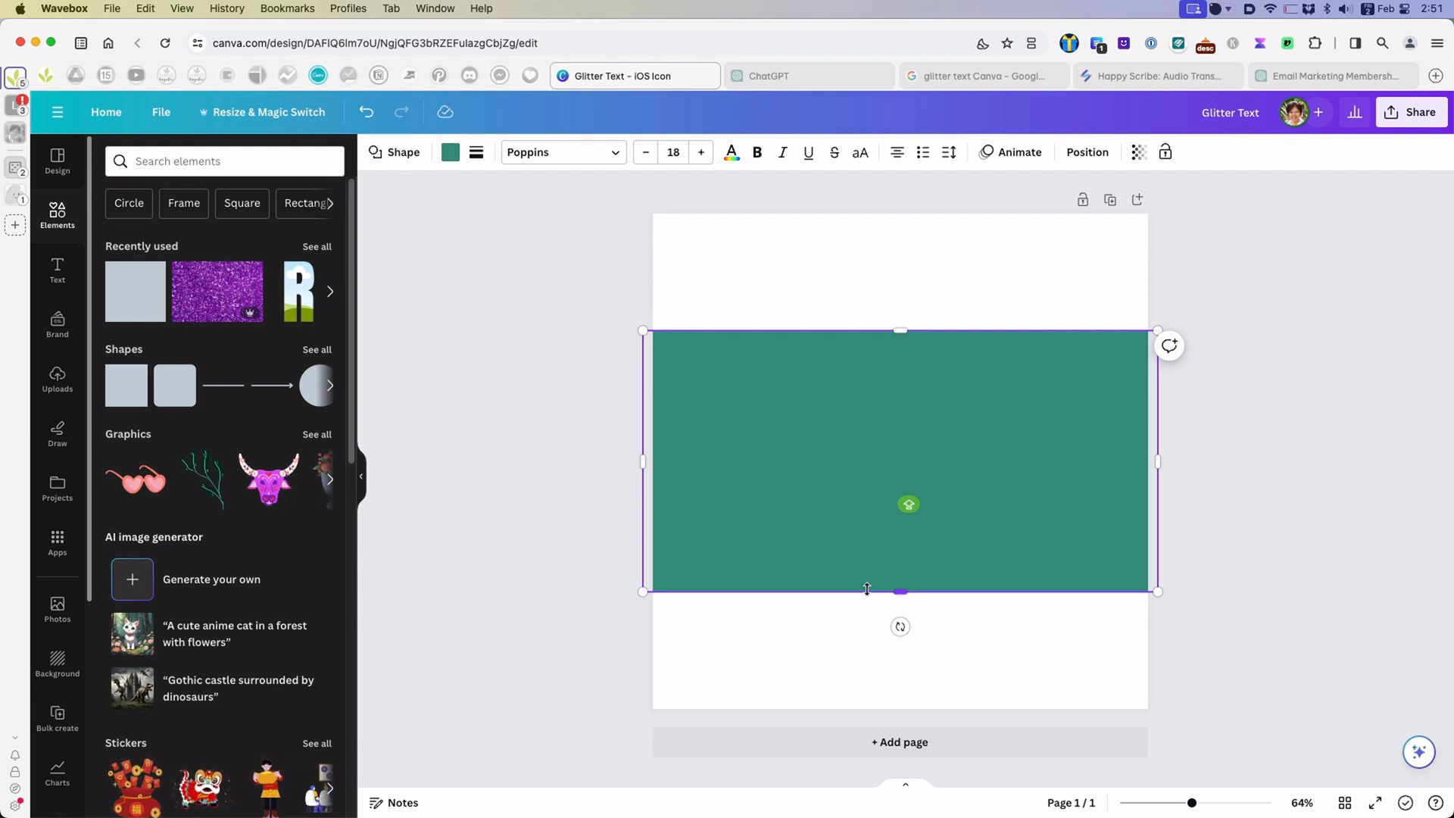
# - Fill the rectangle dark teal and paste 'SPARKLE SHINE!' text inside it
pyautogui.click(449, 155)
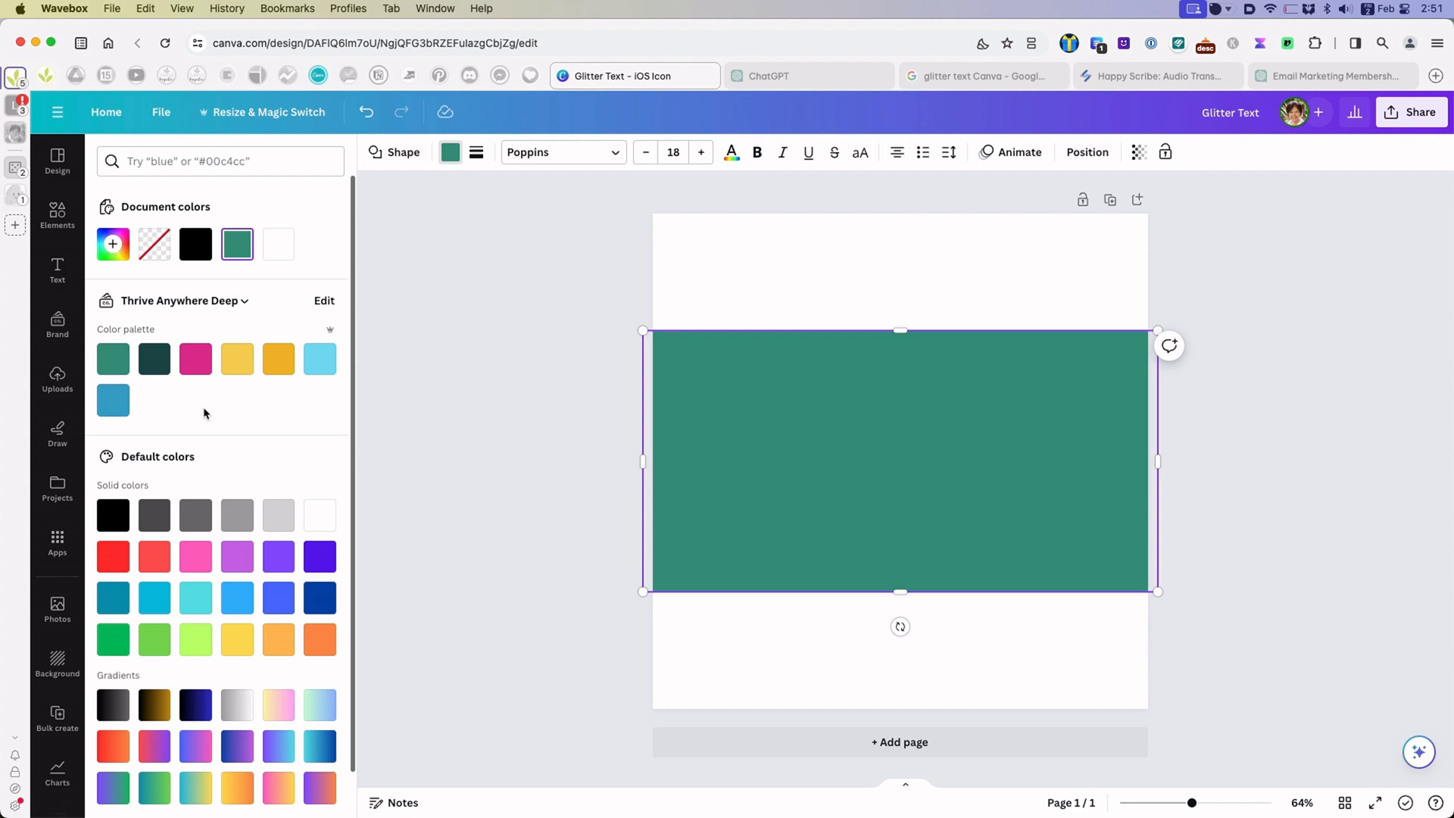
pyautogui.click(152, 369)
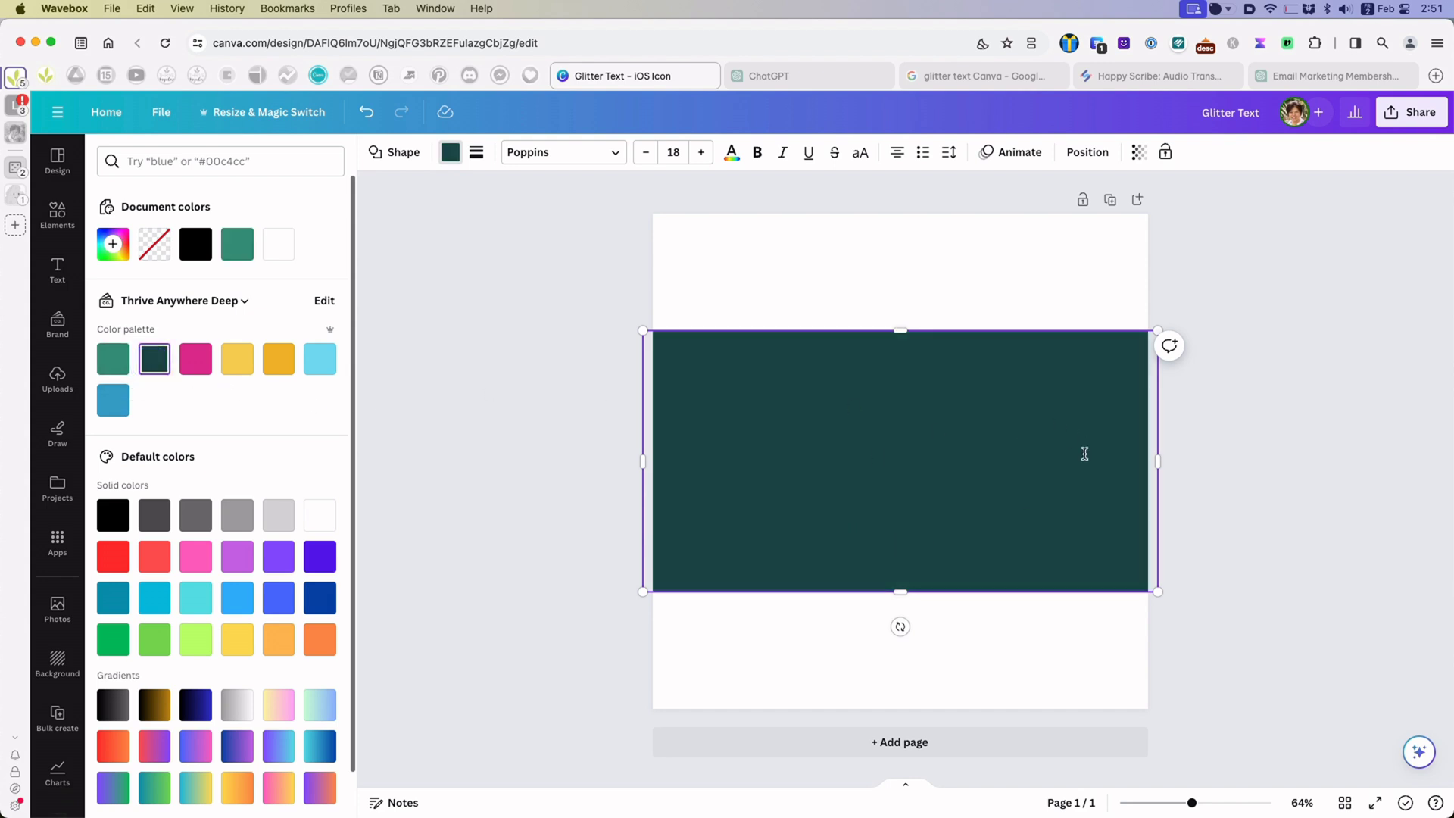
pyautogui.click(907, 453)
pyautogui.write('SPARKLE SHINE!')
pyautogui.press('super+a')
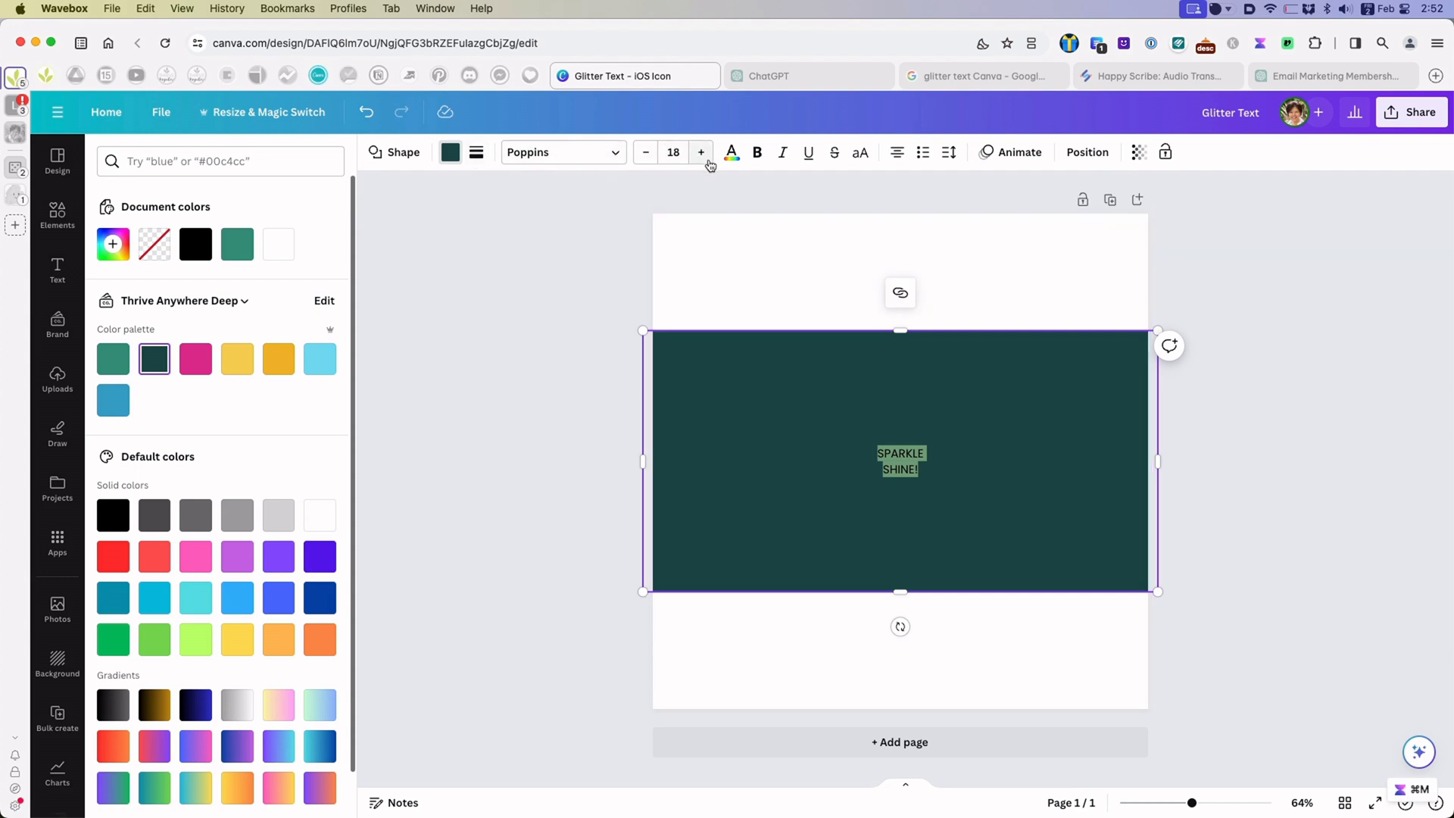
# - Make the SPARKLE SHINE! text white at font size 42
pyautogui.click(731, 154)
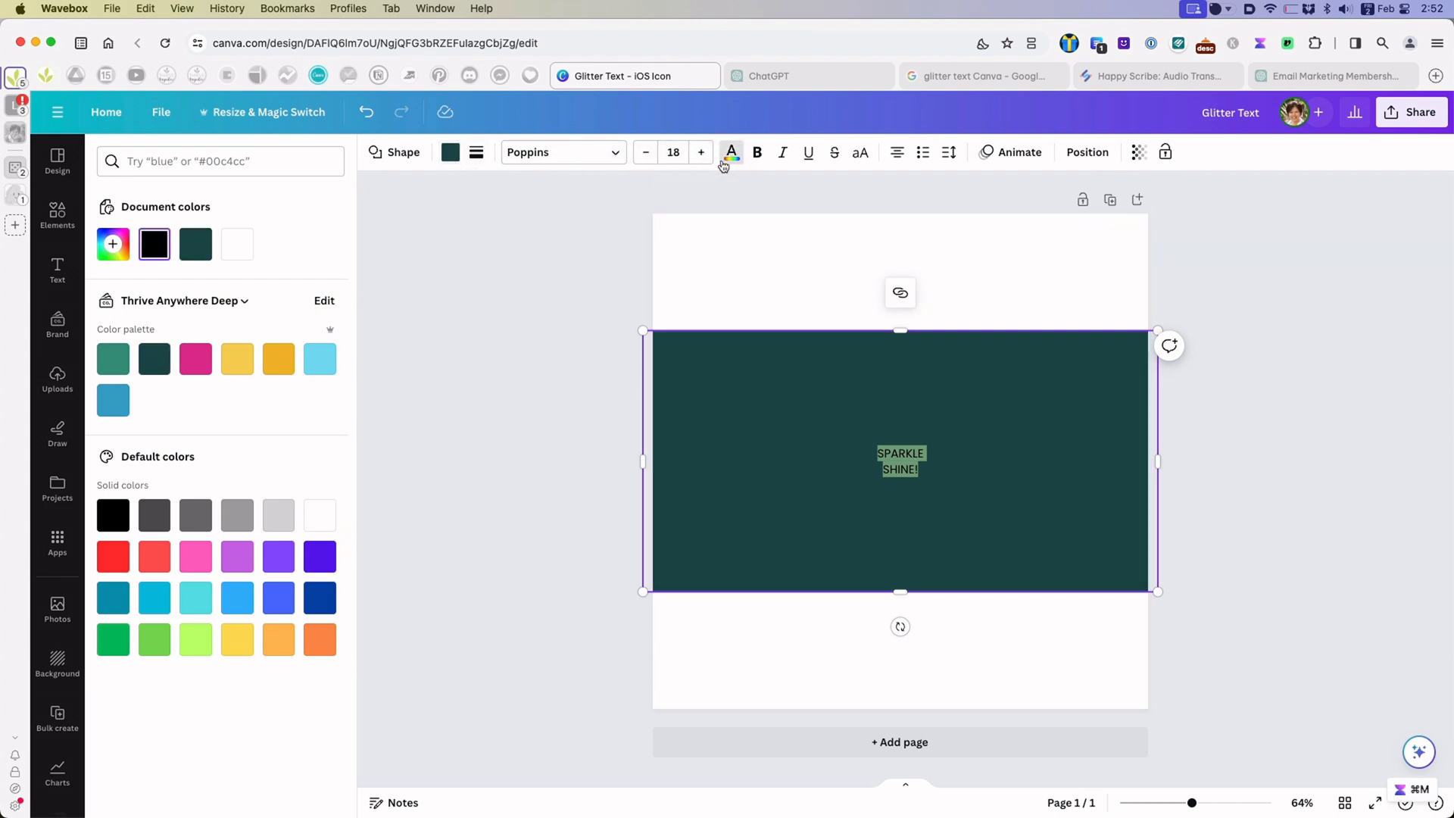
pyautogui.click(317, 530)
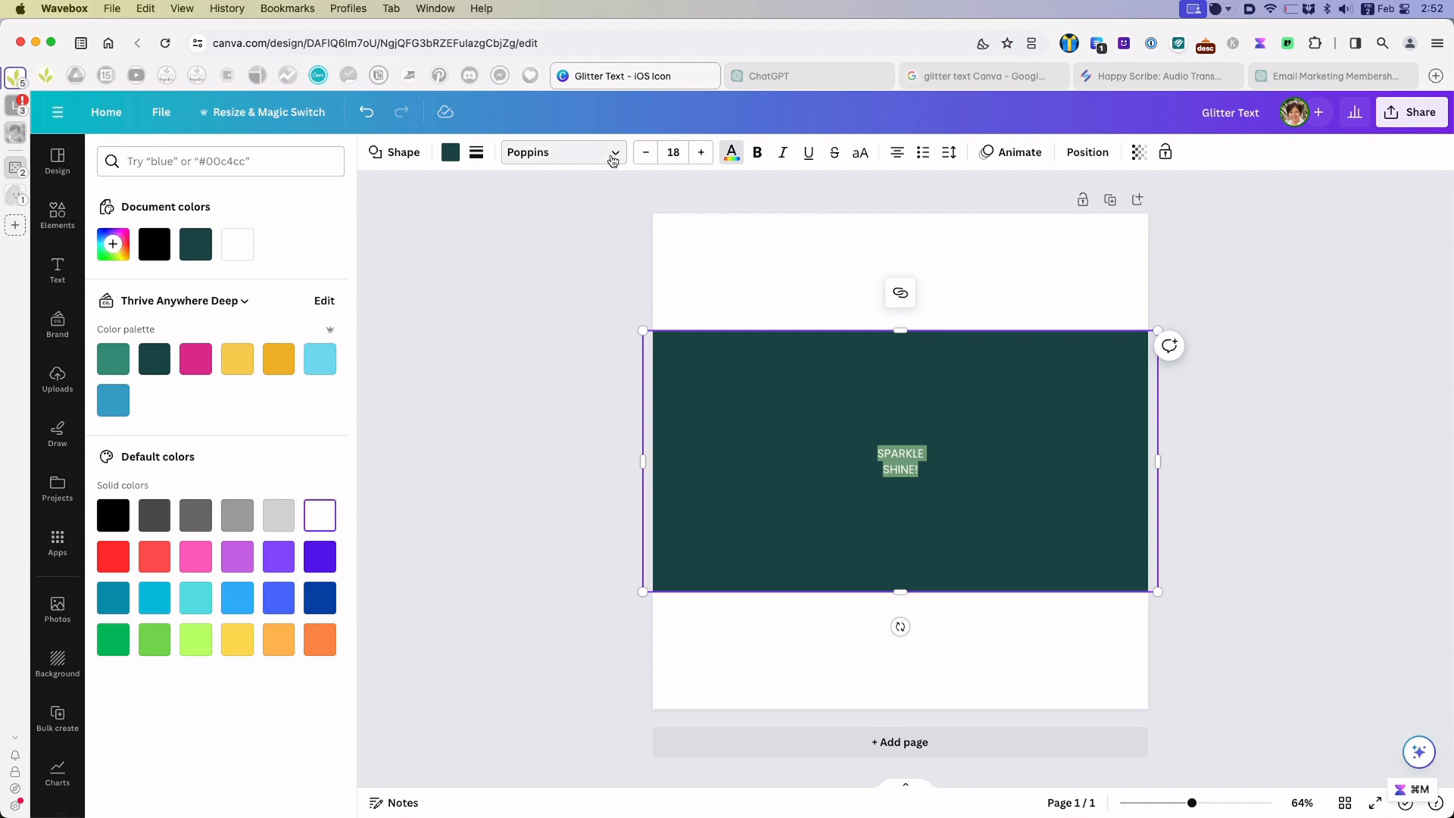
pyautogui.click(673, 152)
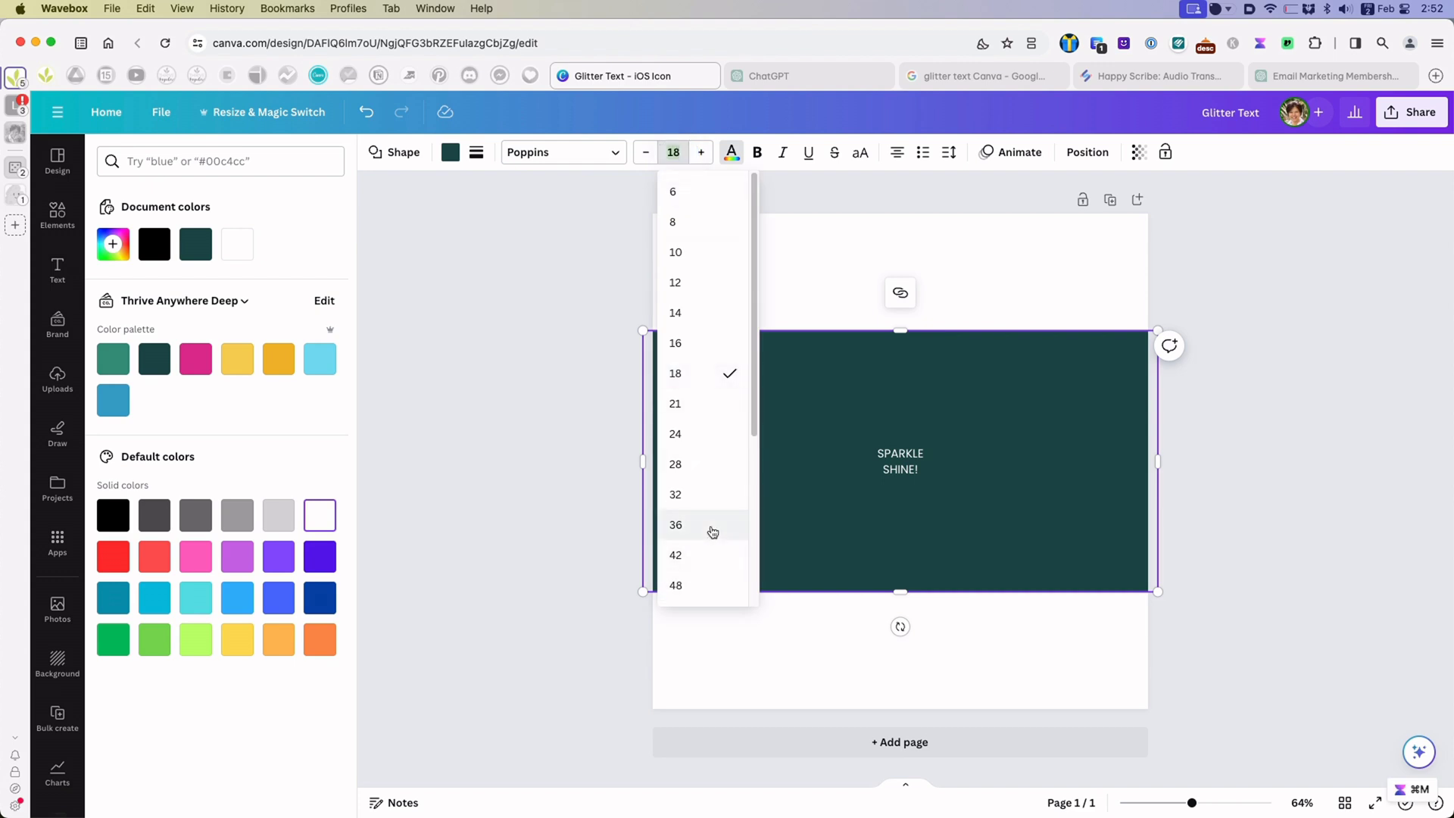
pyautogui.click(708, 554)
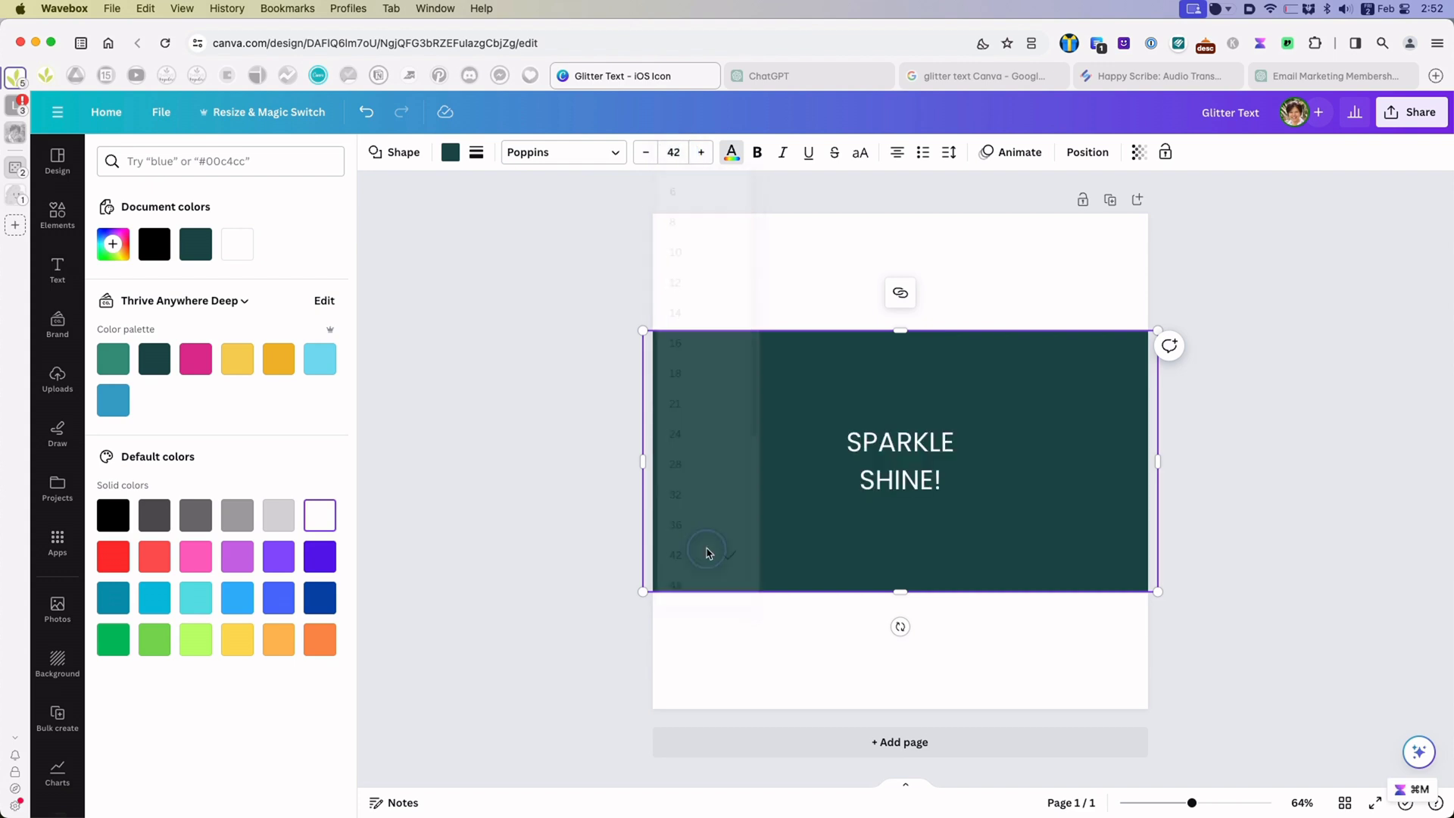
# - After trying Active Heart and Ahsing, set the SPARKLE SHINE! font to Acid Bold
pyautogui.click(595, 154)
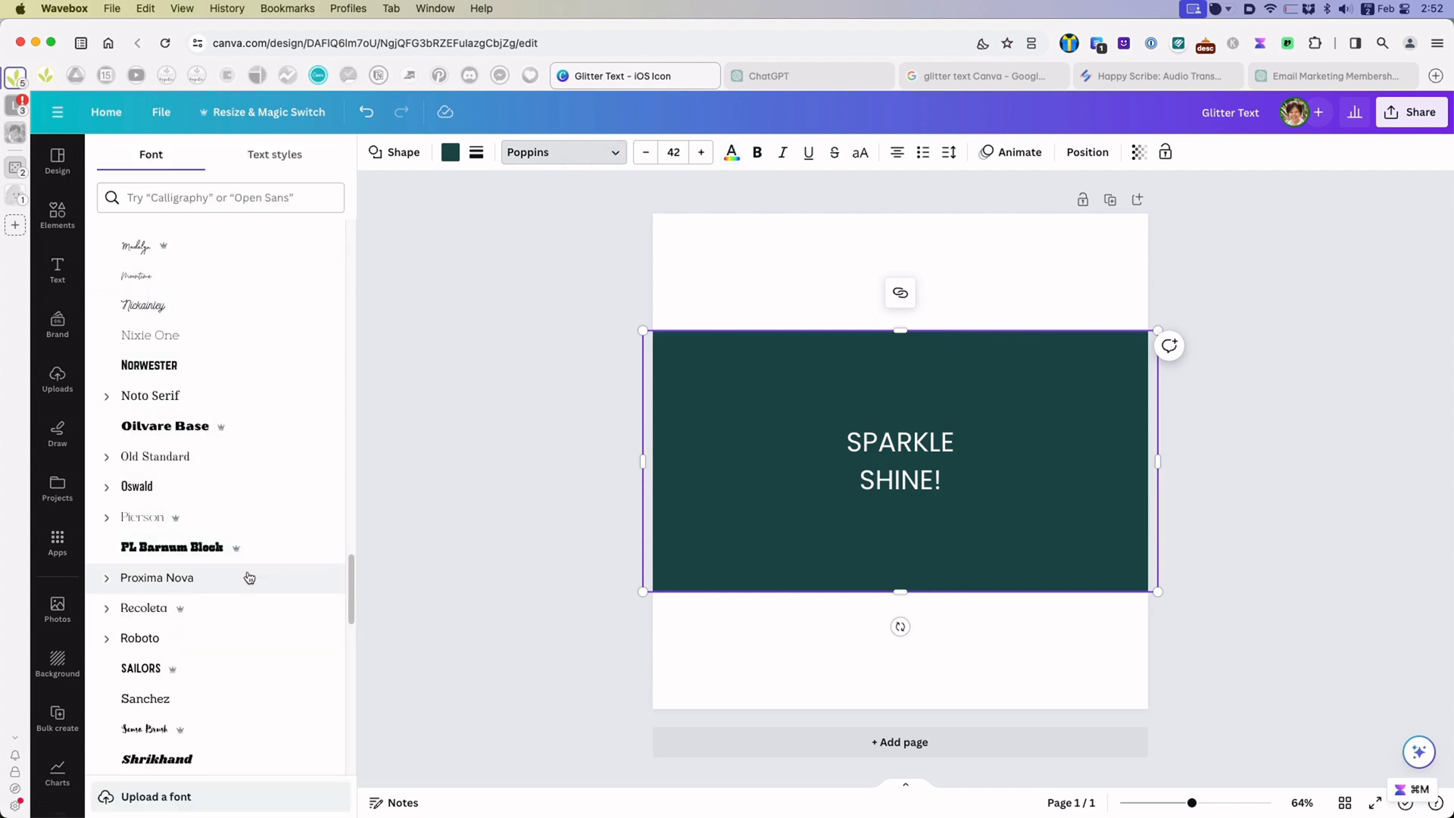
pyautogui.scroll(-3, 249, 572)
pyautogui.scroll(-3, 249, 578)
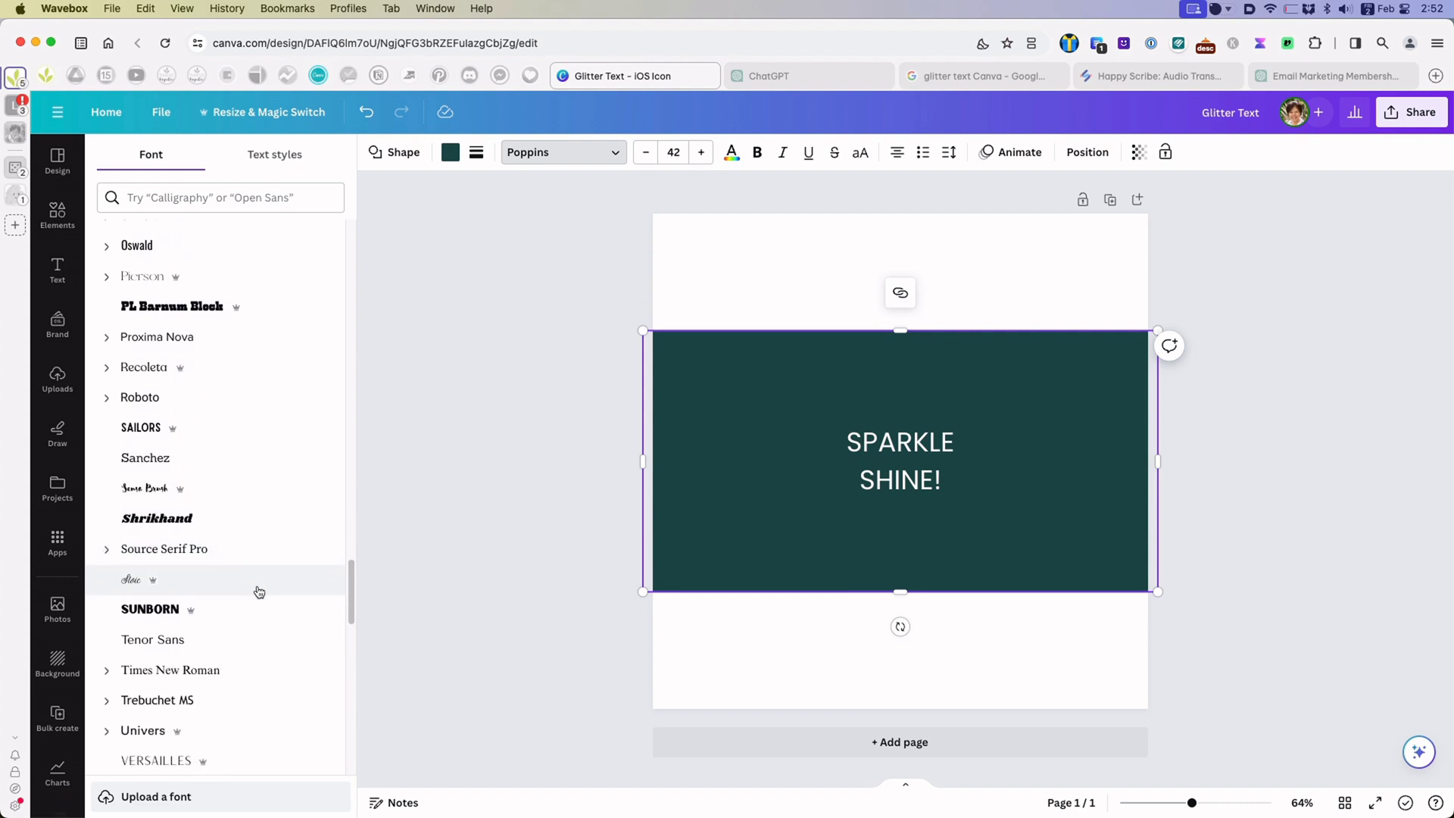
pyautogui.scroll(-3, 259, 592)
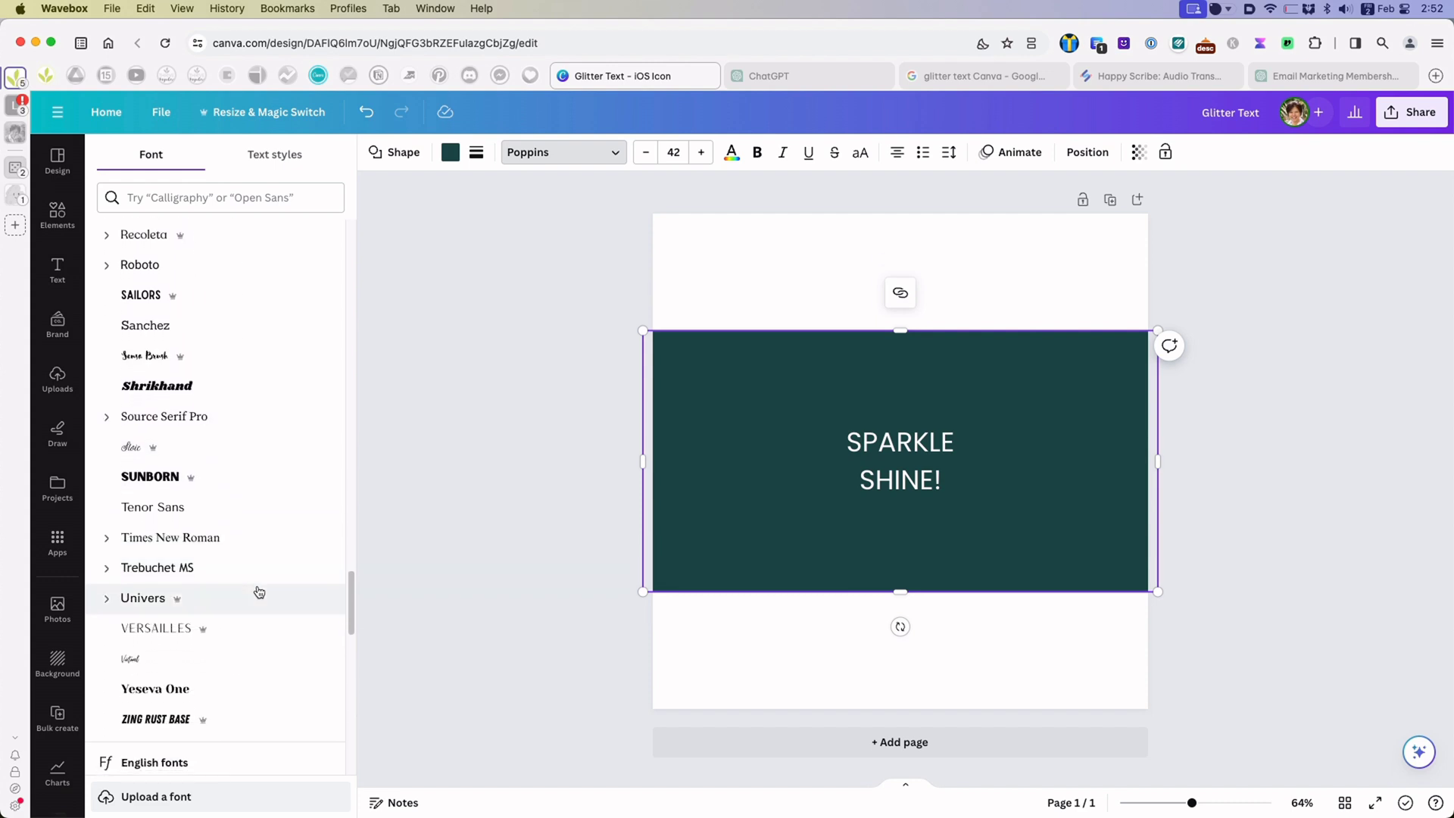
pyautogui.scroll(-3, 260, 592)
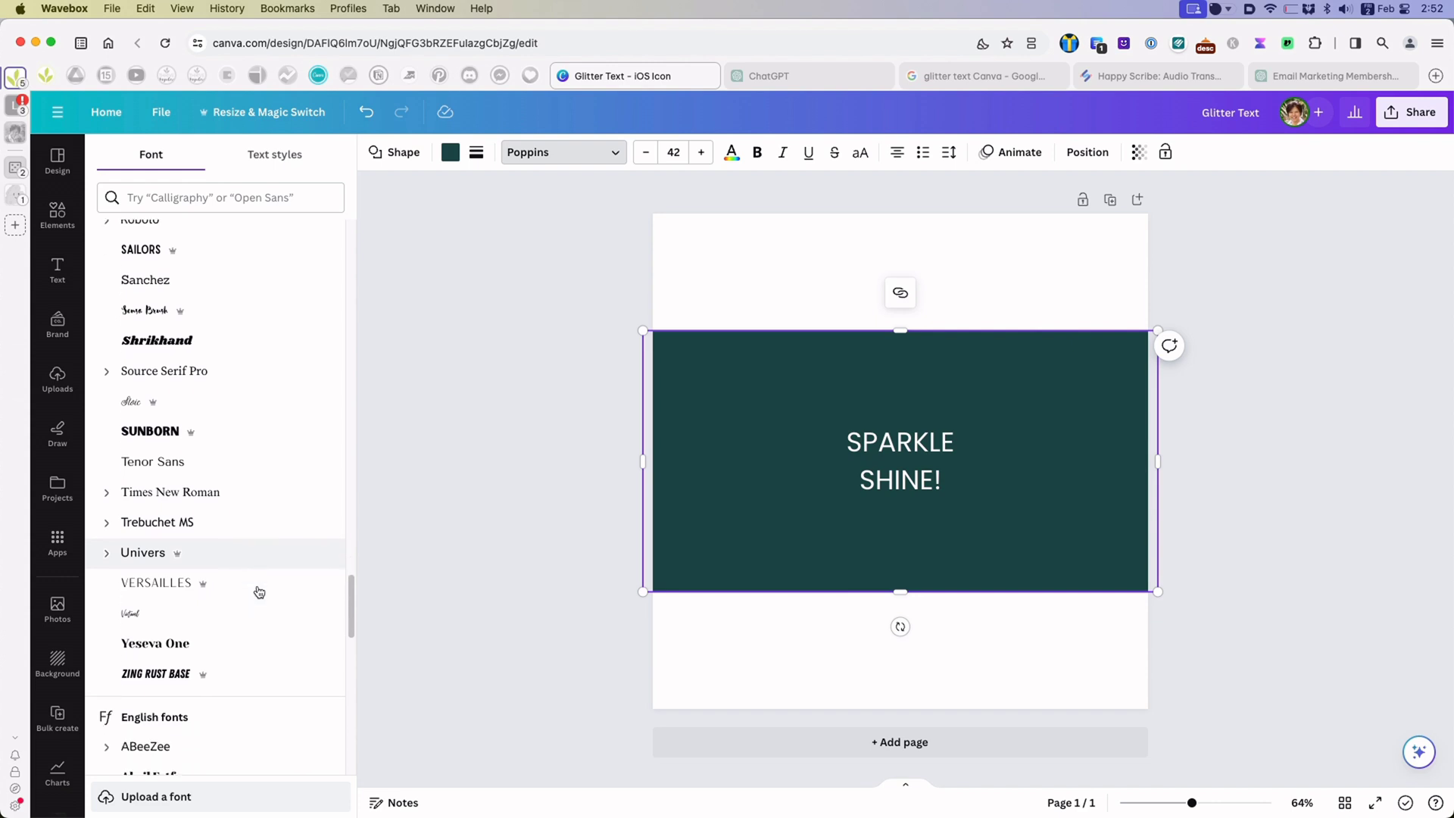
pyautogui.scroll(-2, 259, 591)
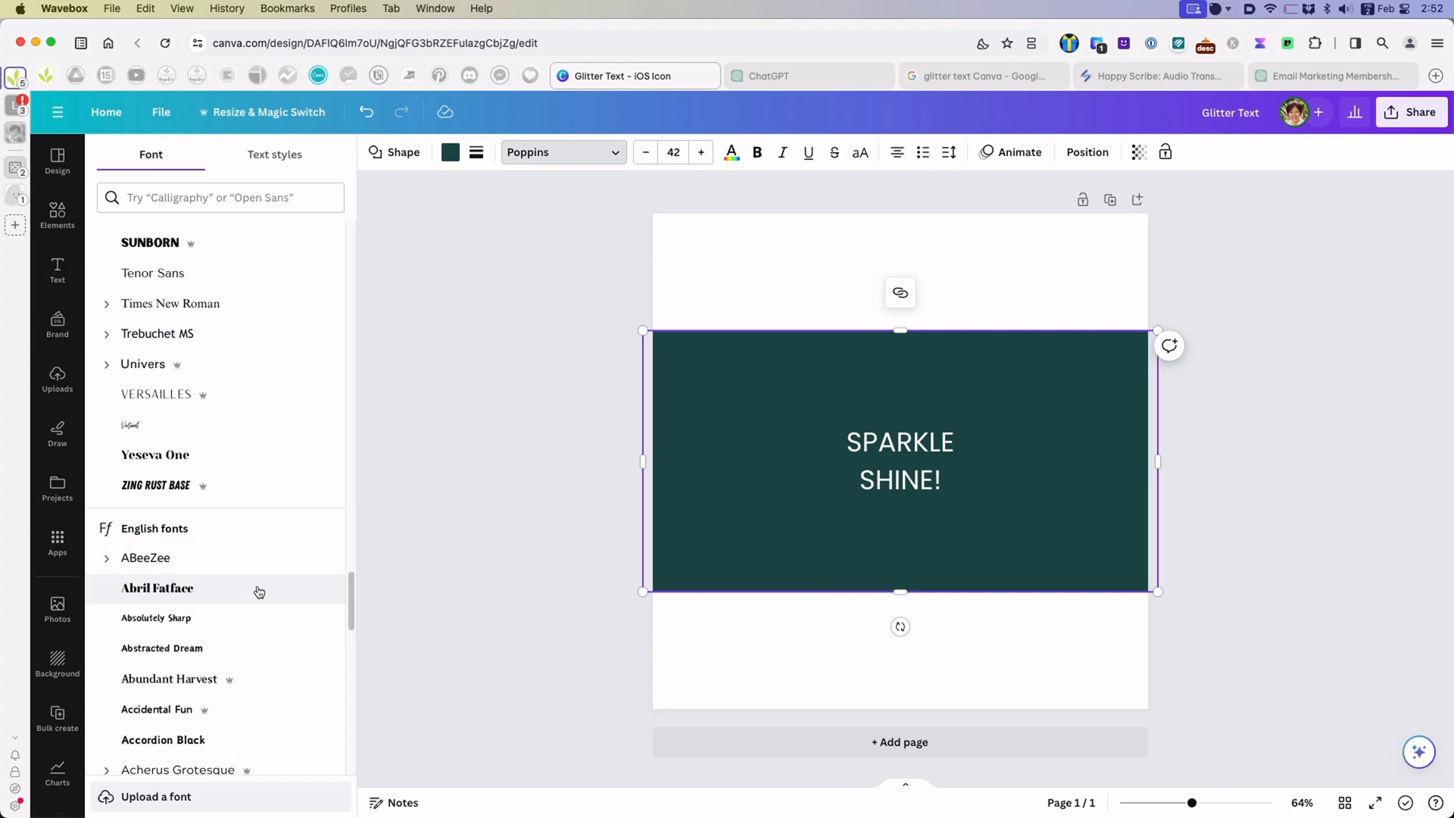
pyautogui.scroll(-2, 259, 591)
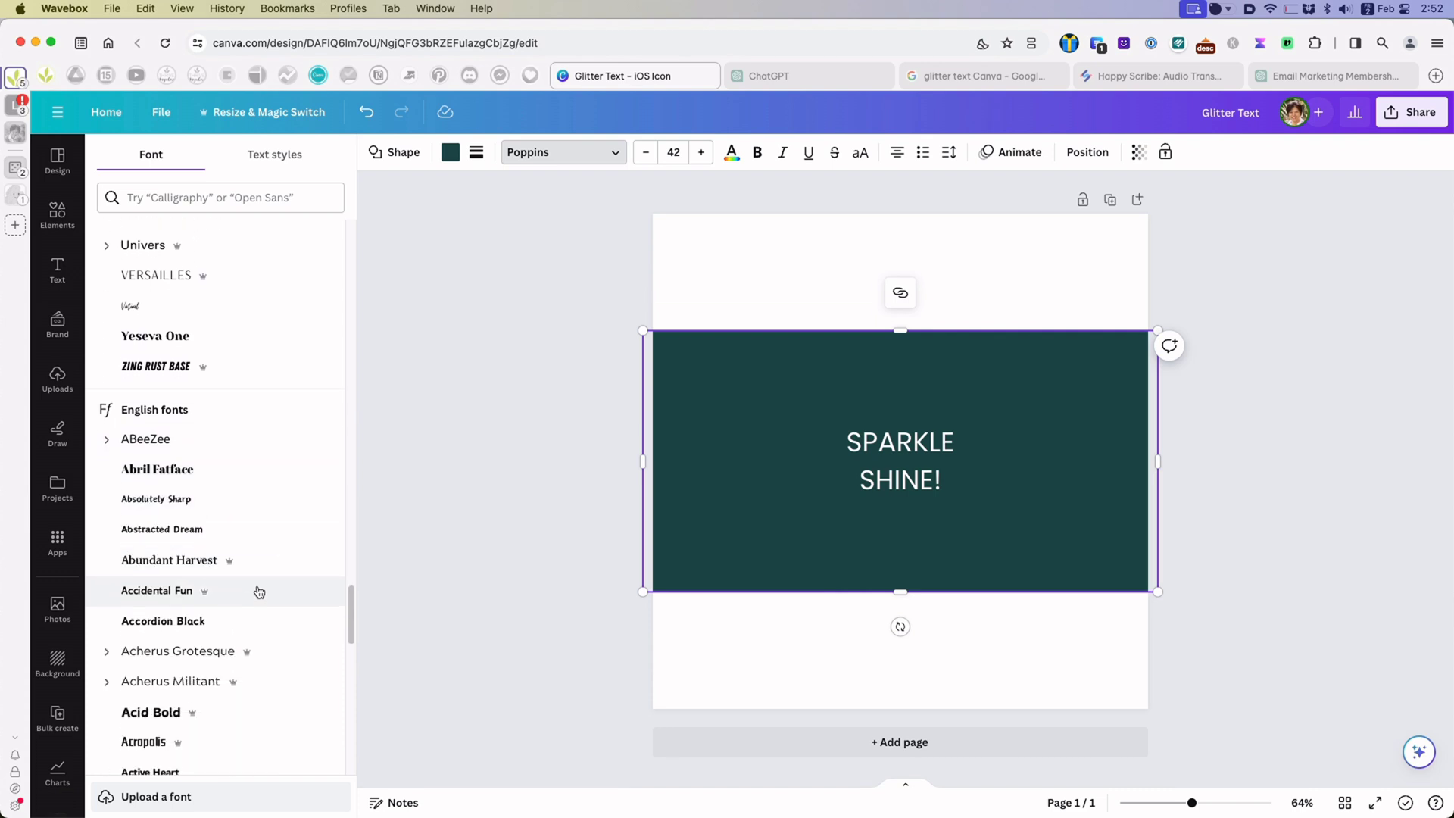
pyautogui.scroll(-5, 259, 591)
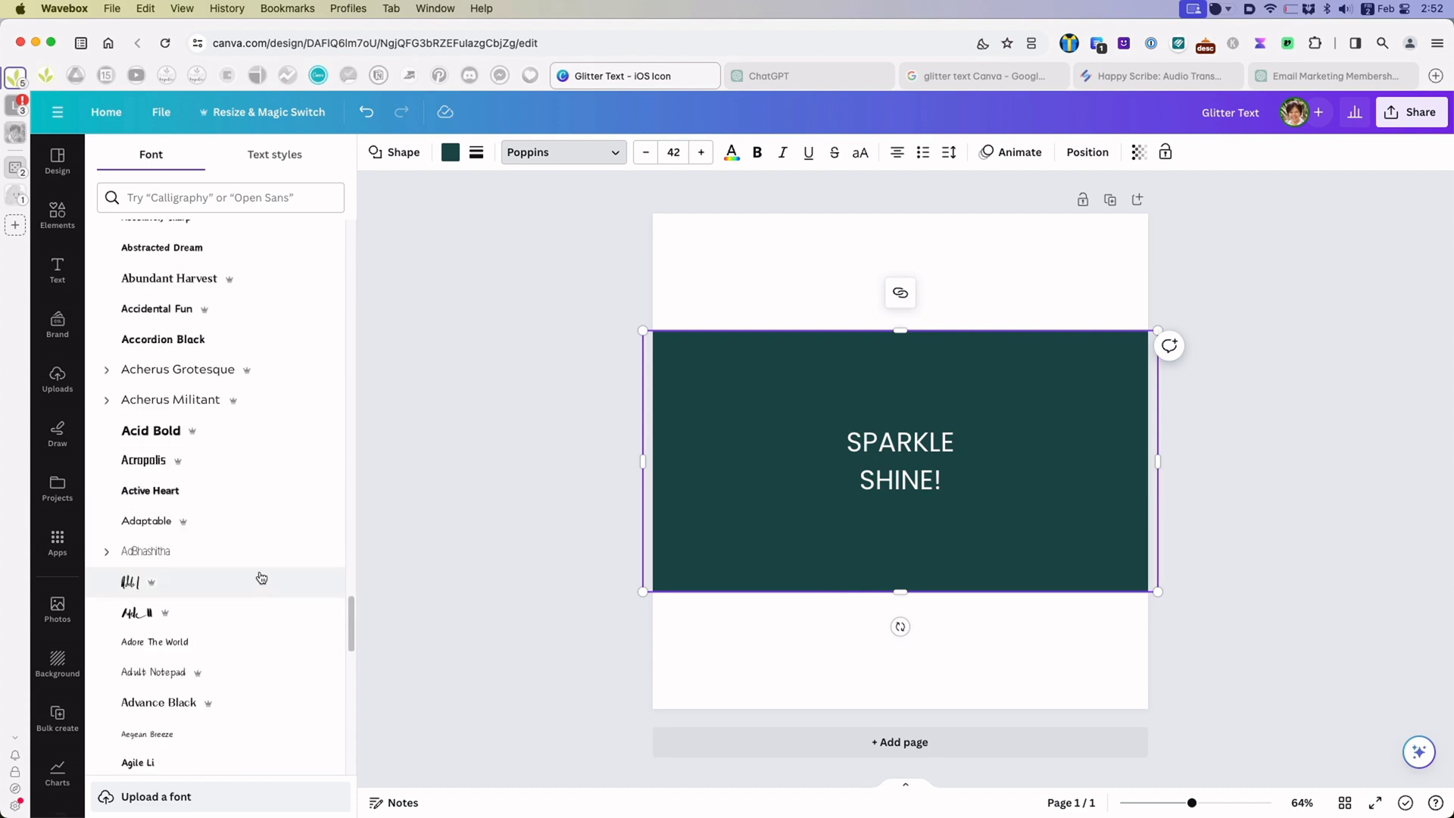
pyautogui.click(240, 443)
pyautogui.click(224, 491)
pyautogui.scroll(-5, 228, 581)
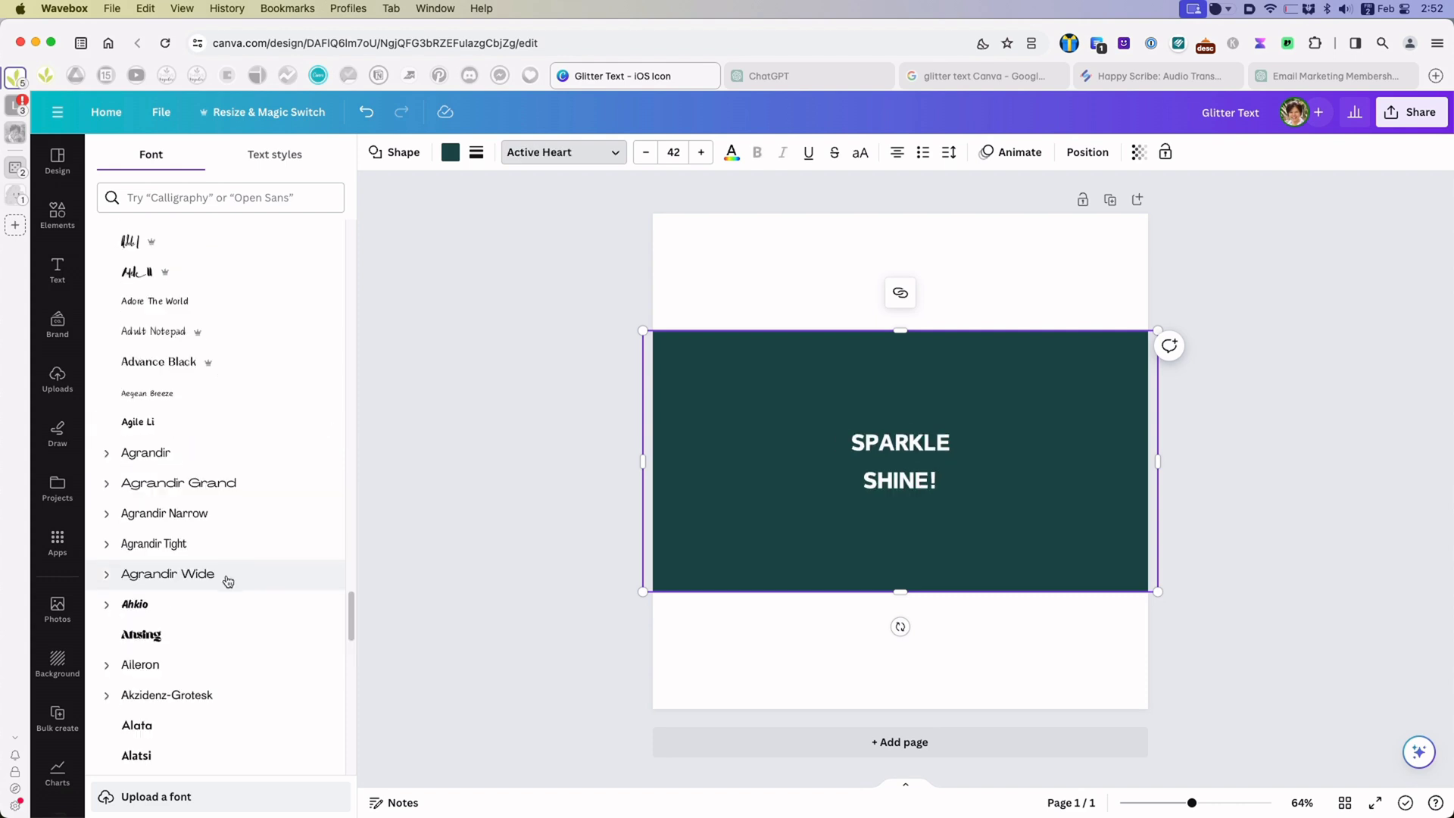
pyautogui.scroll(-1, 226, 581)
pyautogui.click(208, 595)
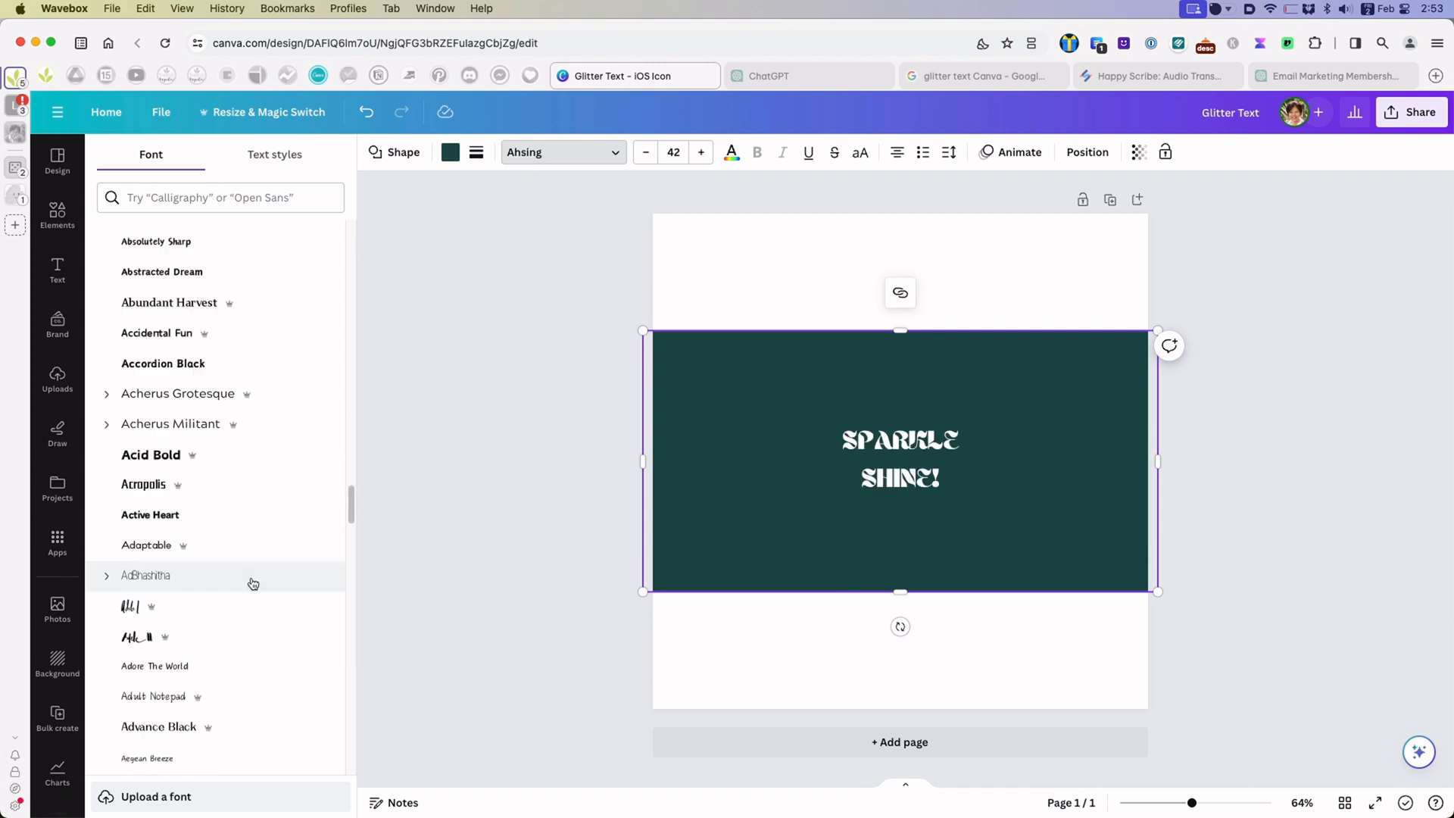
pyautogui.click(235, 465)
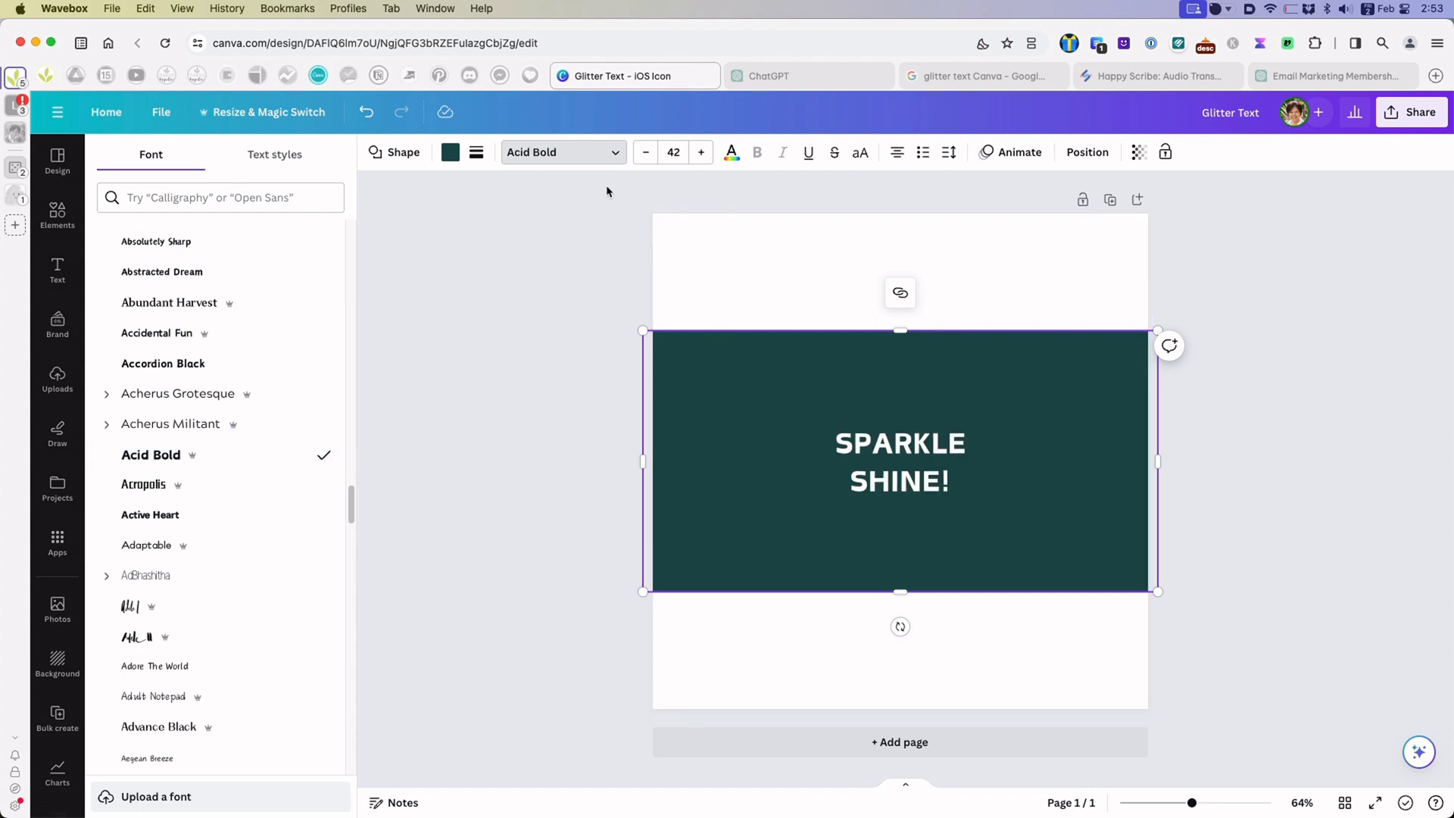
# - Set the text size to 120, then bump it up to 121
pyautogui.click(673, 153)
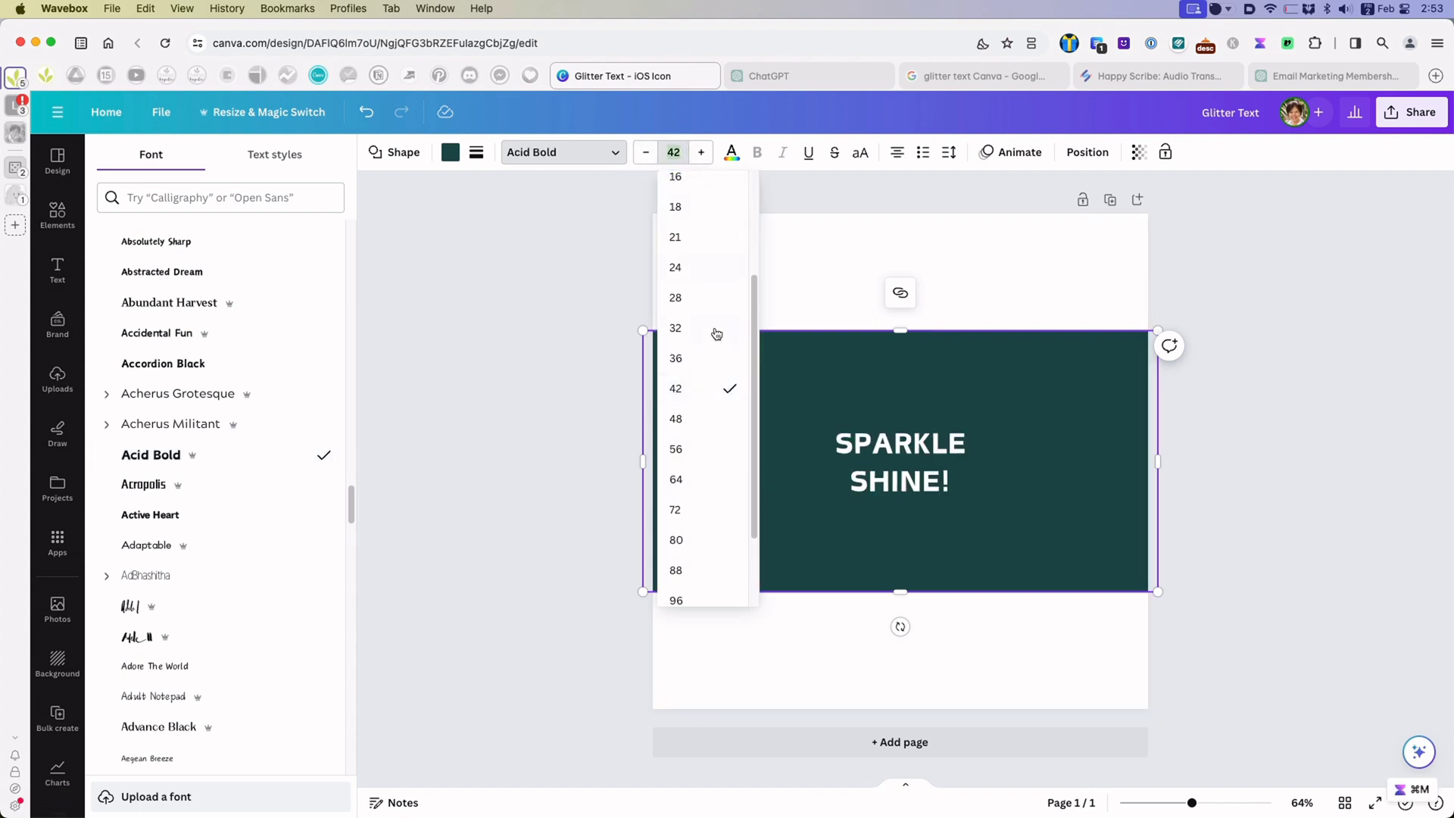
pyautogui.scroll(-3, 713, 505)
pyautogui.click(707, 570)
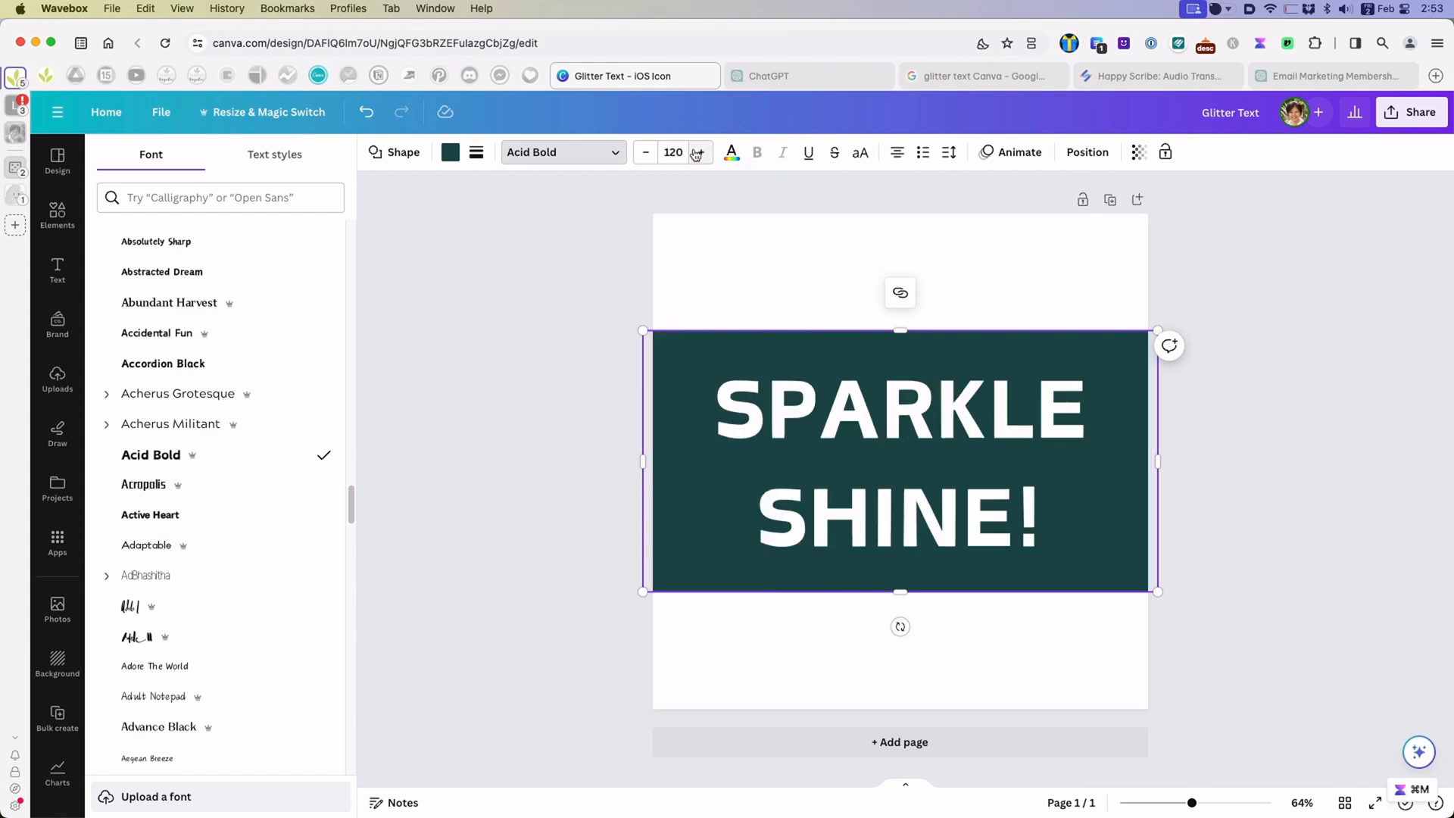
pyautogui.click(700, 152)
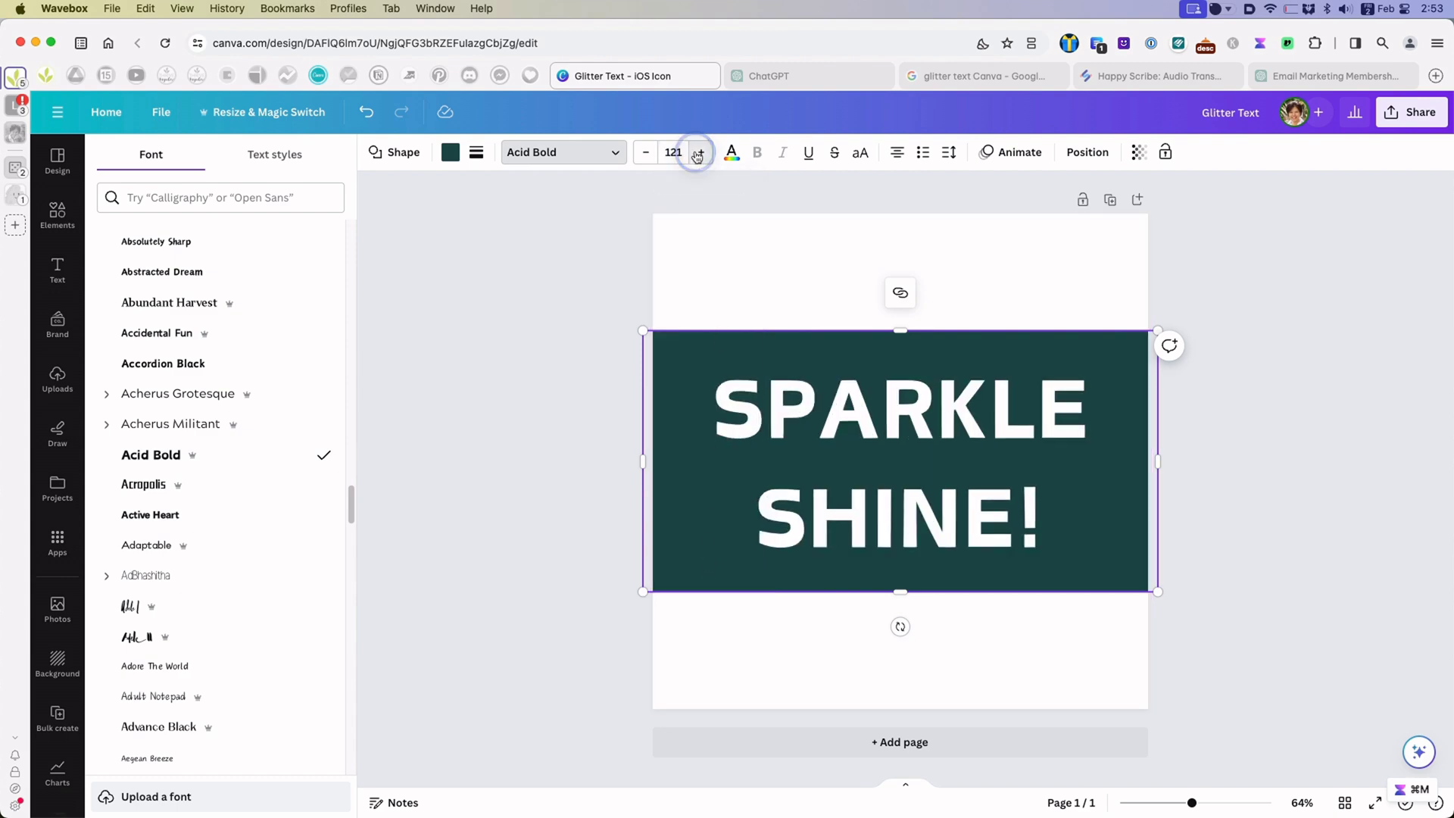
# - Increase the text size by one more and move the text block slightly higher
pyautogui.click(701, 152)
pyautogui.click(701, 152)
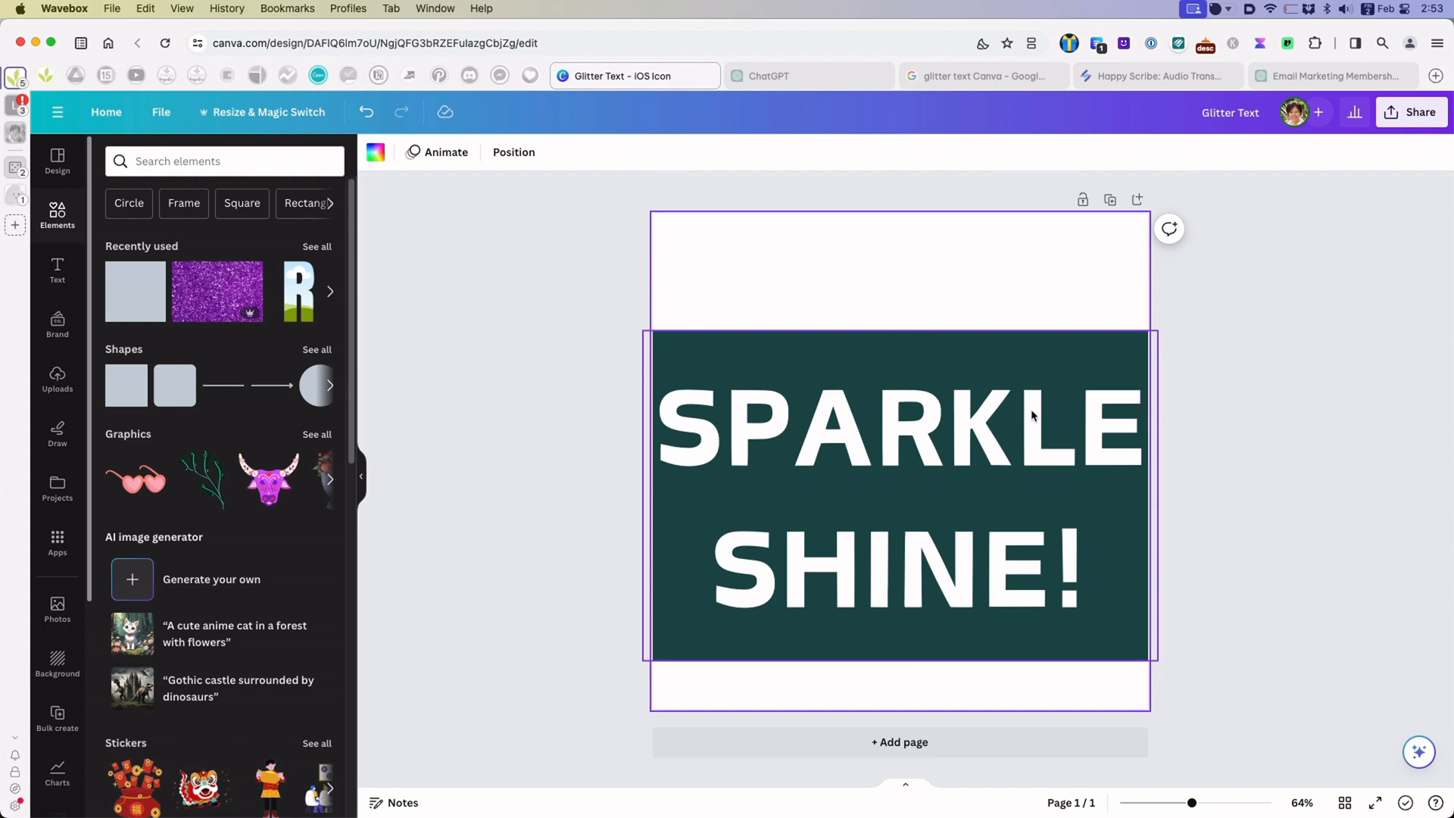
pyautogui.moveTo(1032, 412); pyautogui.dragTo(1033, 376)
pyautogui.click(1237, 386)
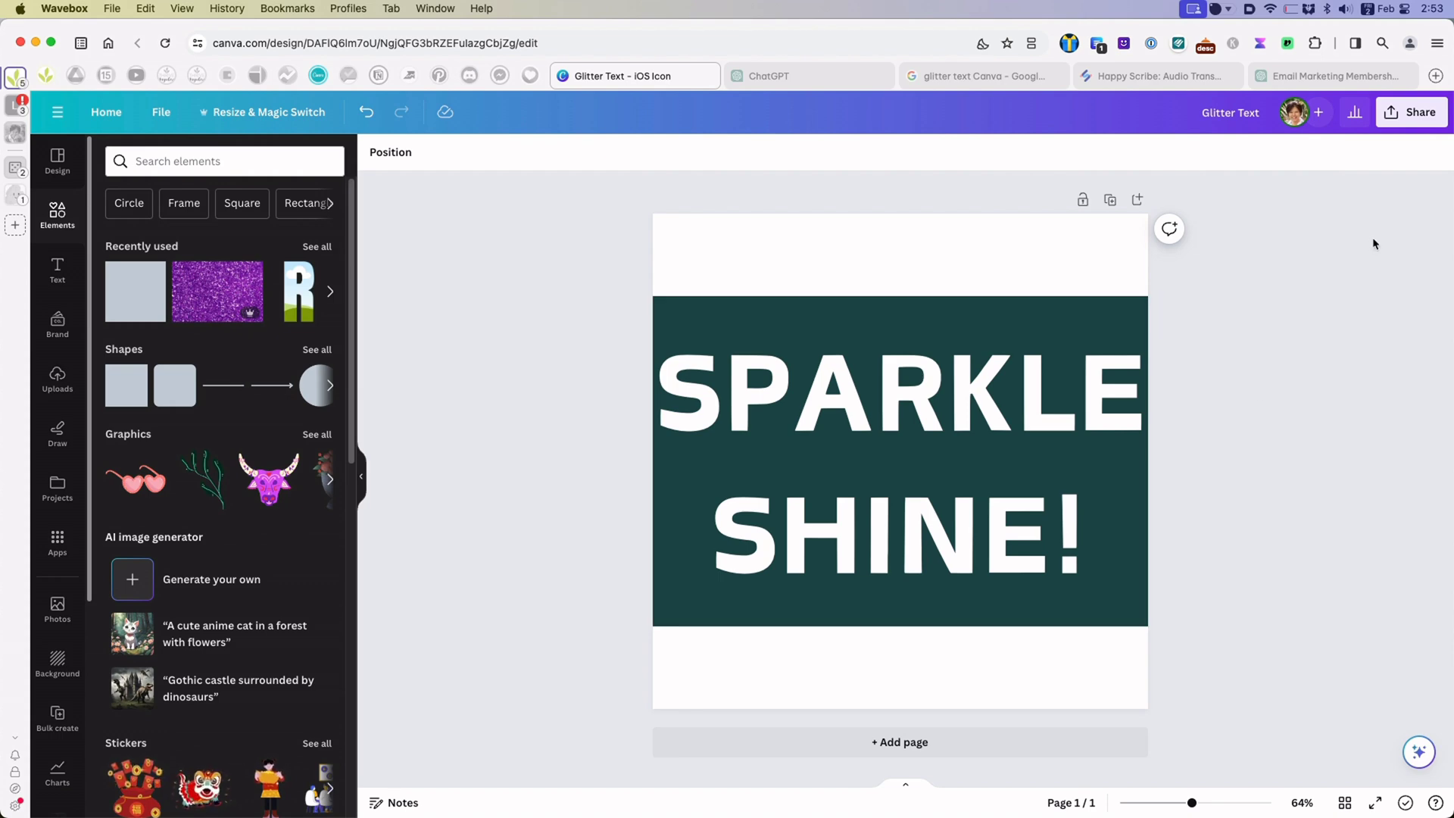
# - Download the design as a 1,024 × 1,024 px PNG
pyautogui.click(1421, 114)
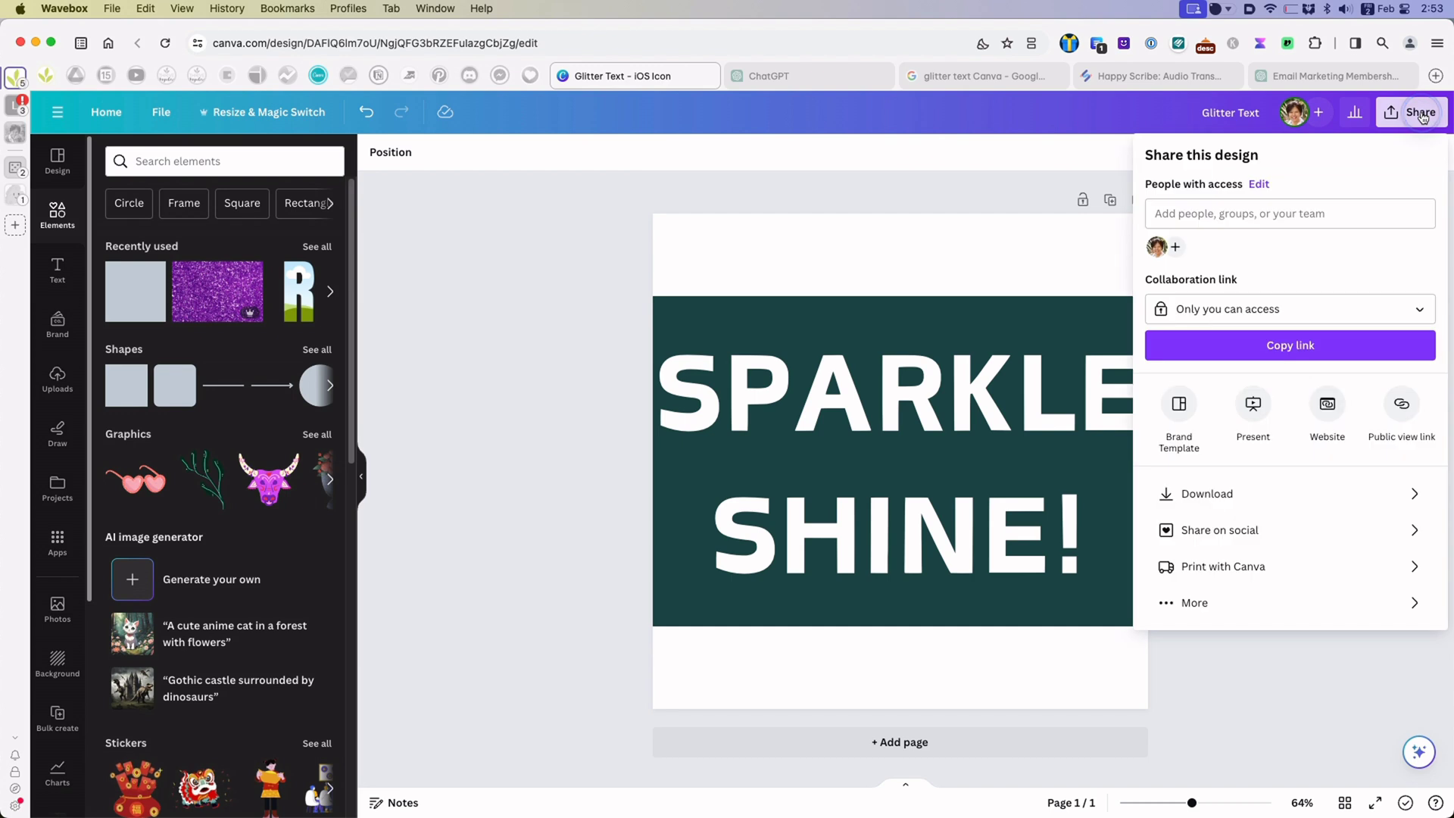
pyautogui.click(1242, 489)
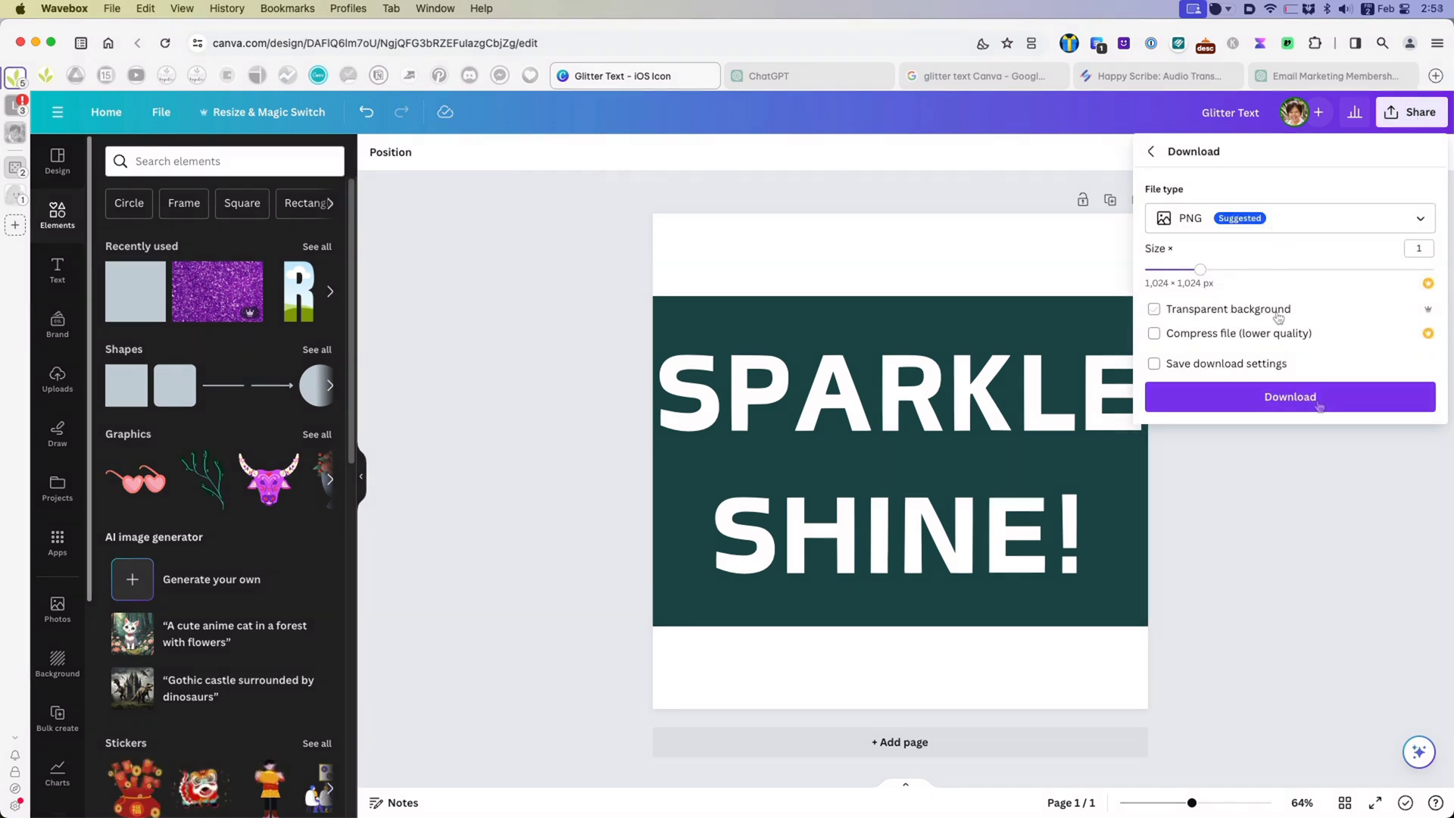
pyautogui.click(1319, 403)
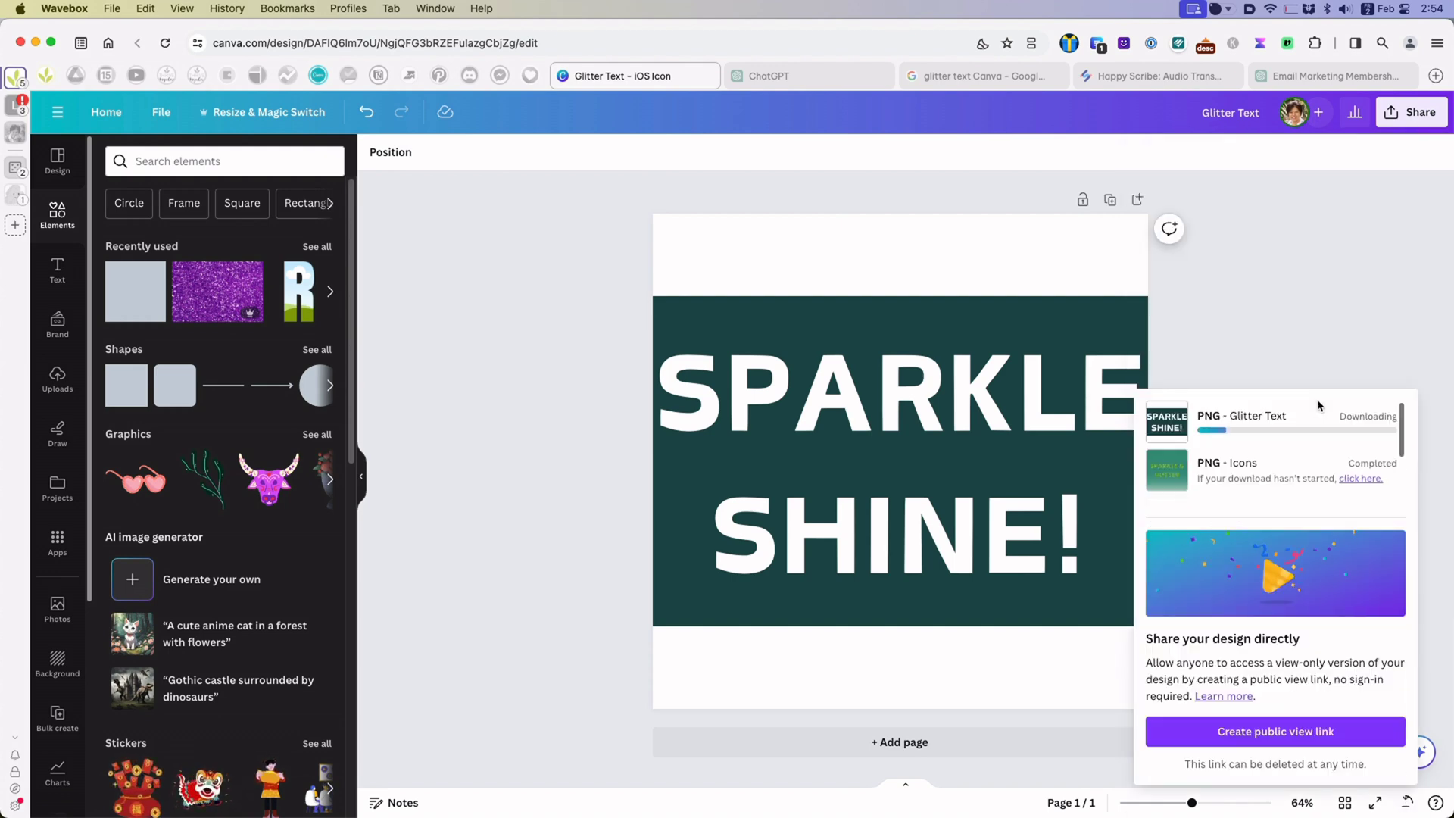
pyautogui.click(1003, 525)
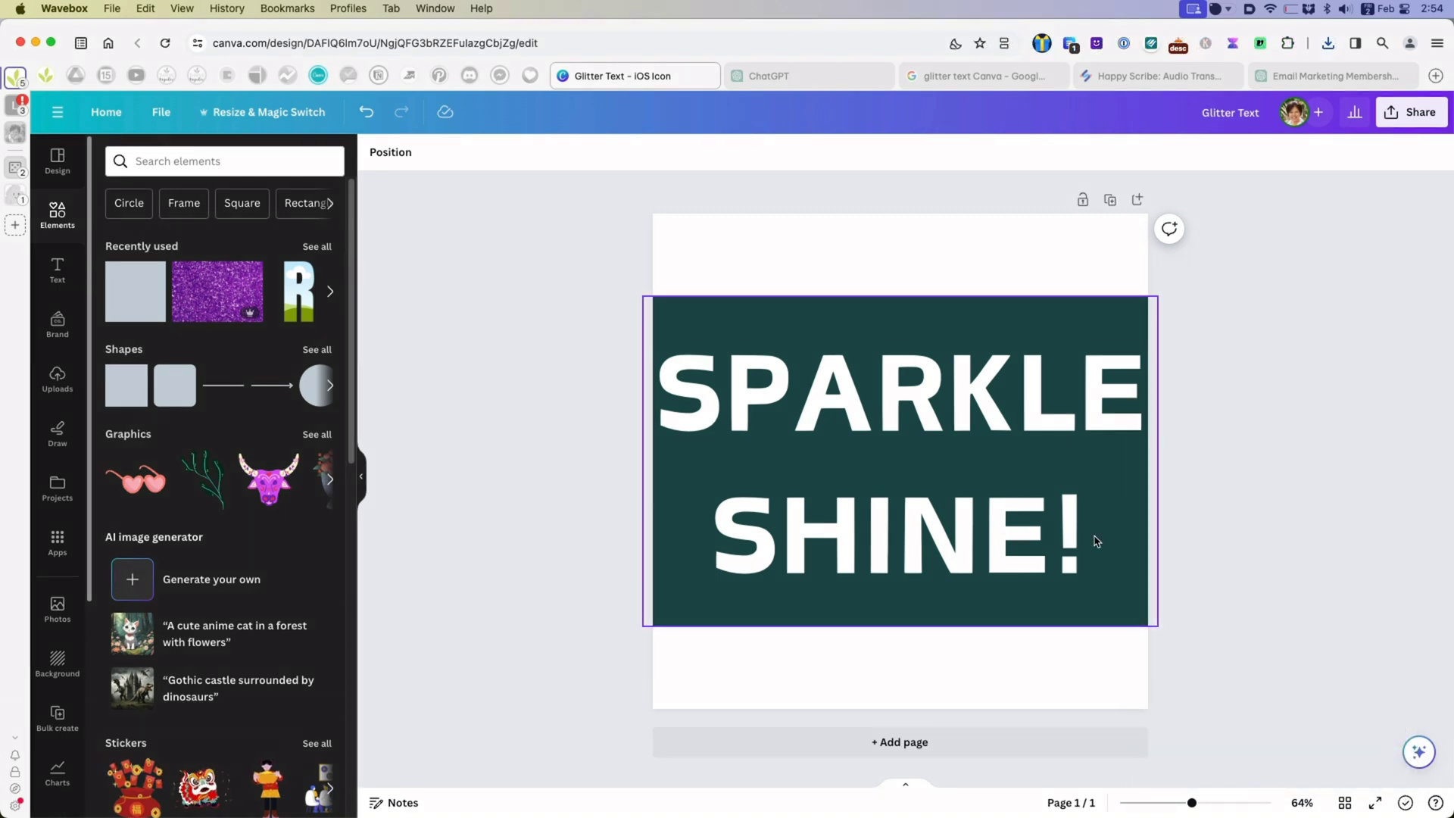
# - Add a blank Page 2 below the SPARKLE SHINE page, then bring Path Finder forward
pyautogui.click(930, 740)
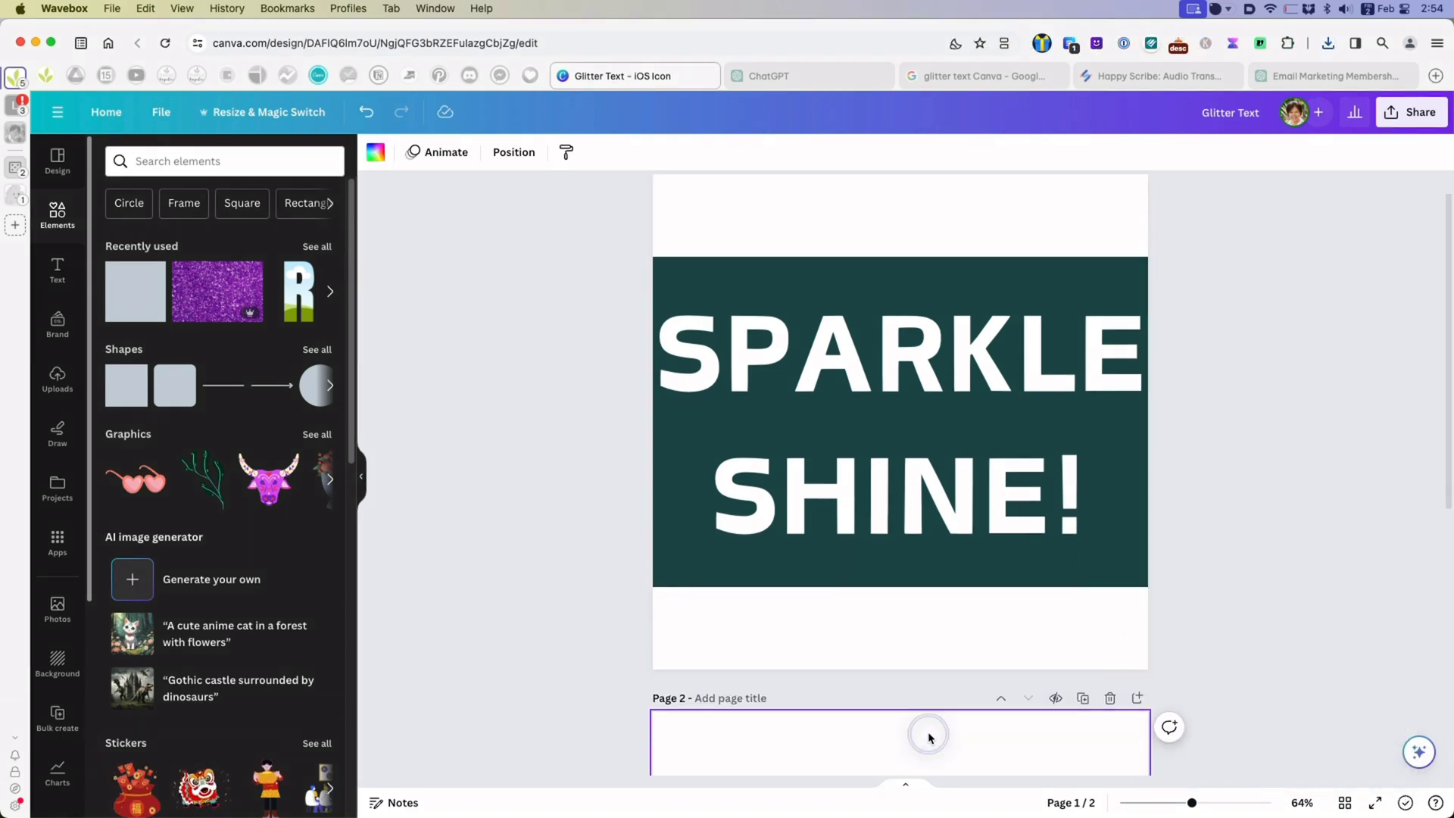
pyautogui.scroll(3, 1278, 450)
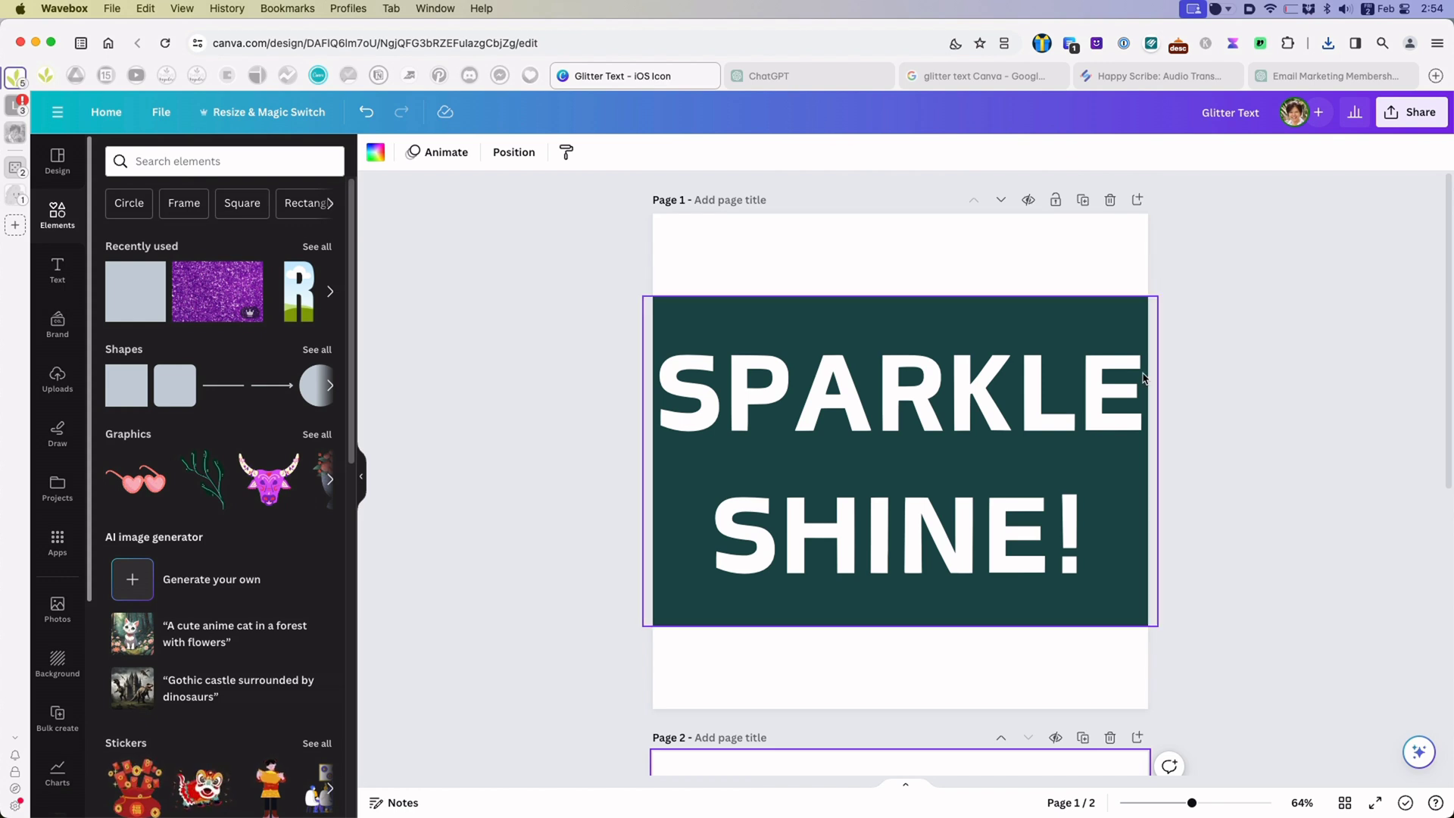
pyautogui.scroll(-5, 1157, 464)
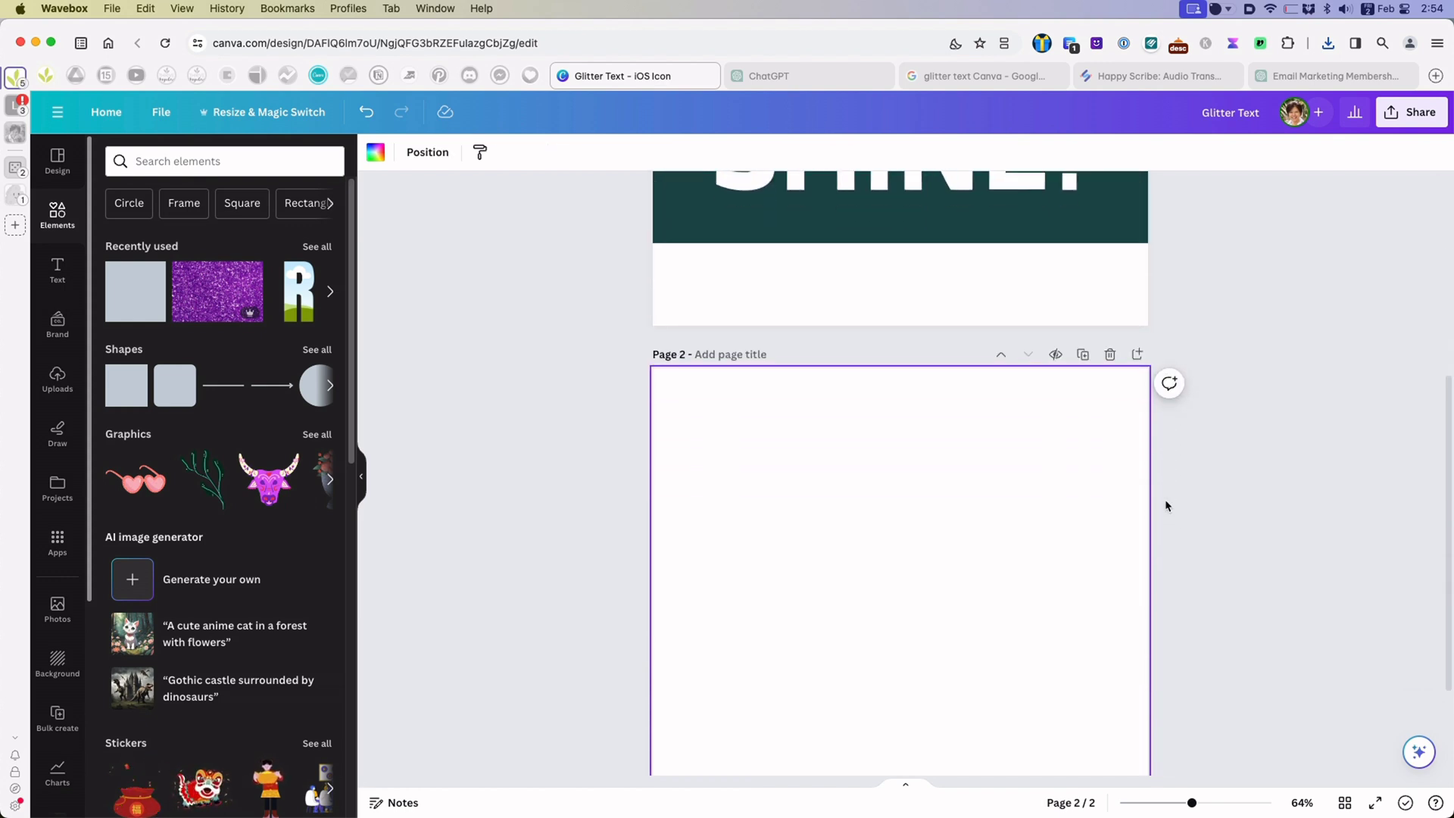
pyautogui.scroll(-2, 1165, 506)
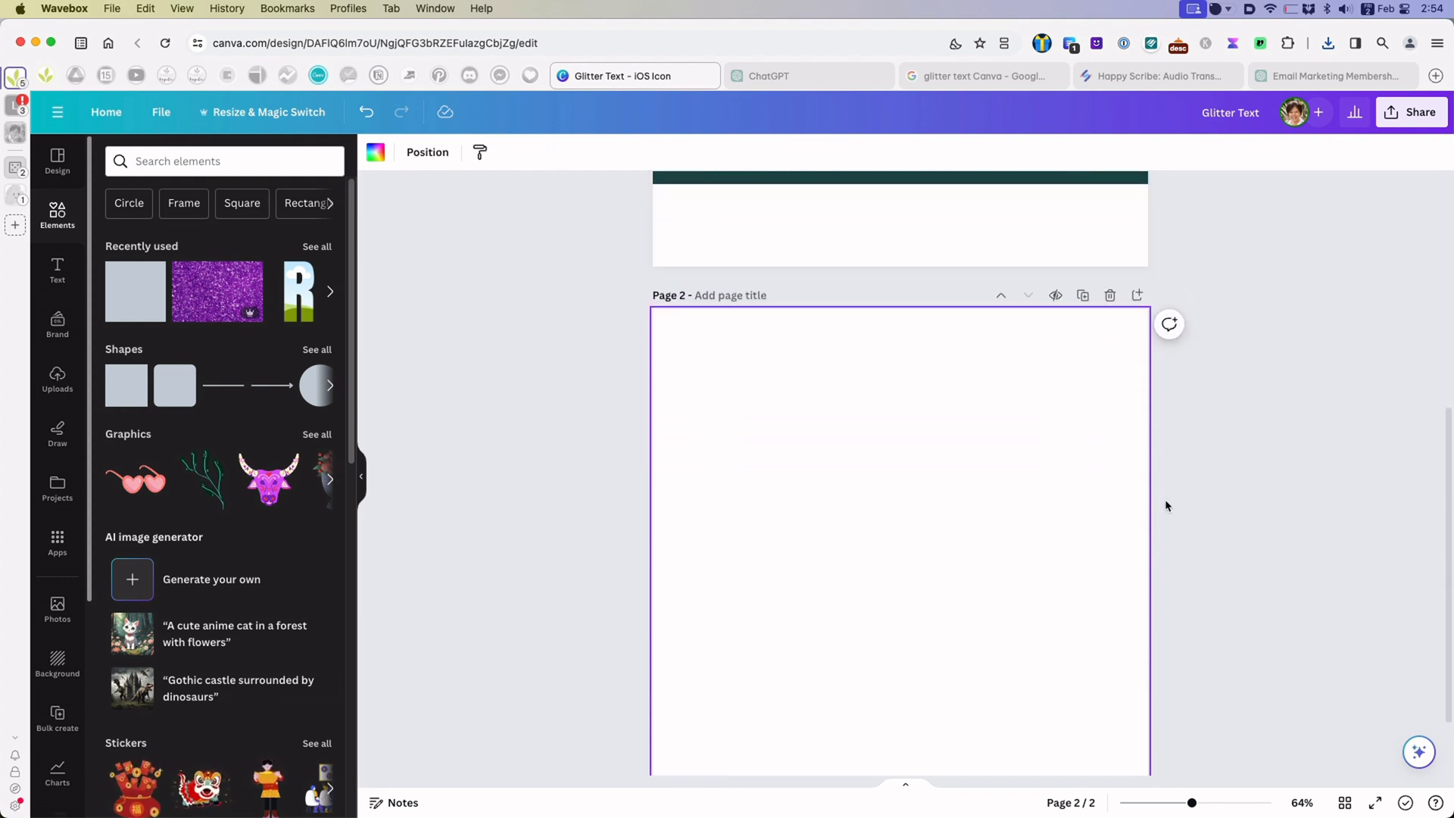
pyautogui.scroll(-2, 1165, 506)
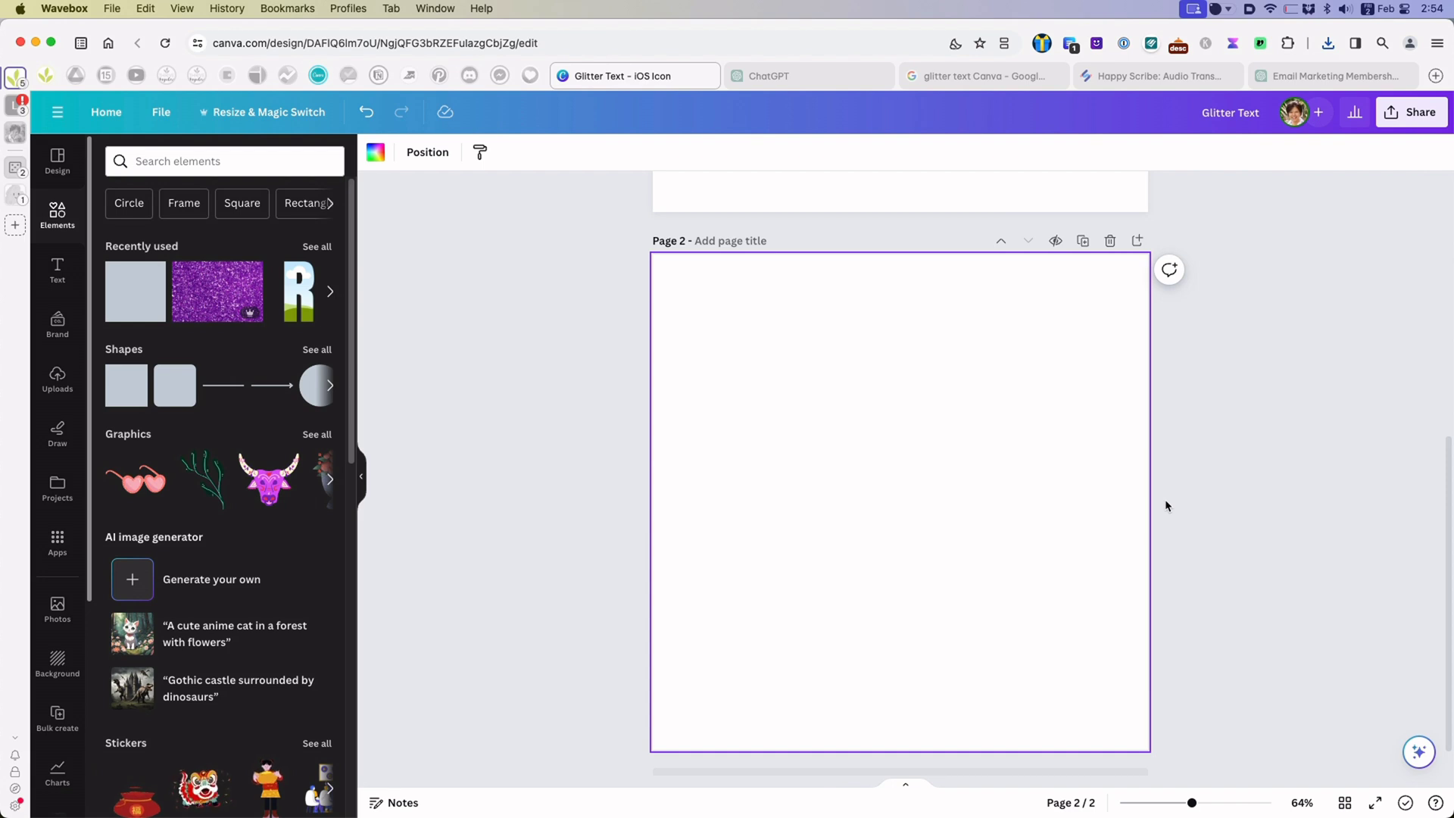
pyautogui.scroll(-1, 1166, 506)
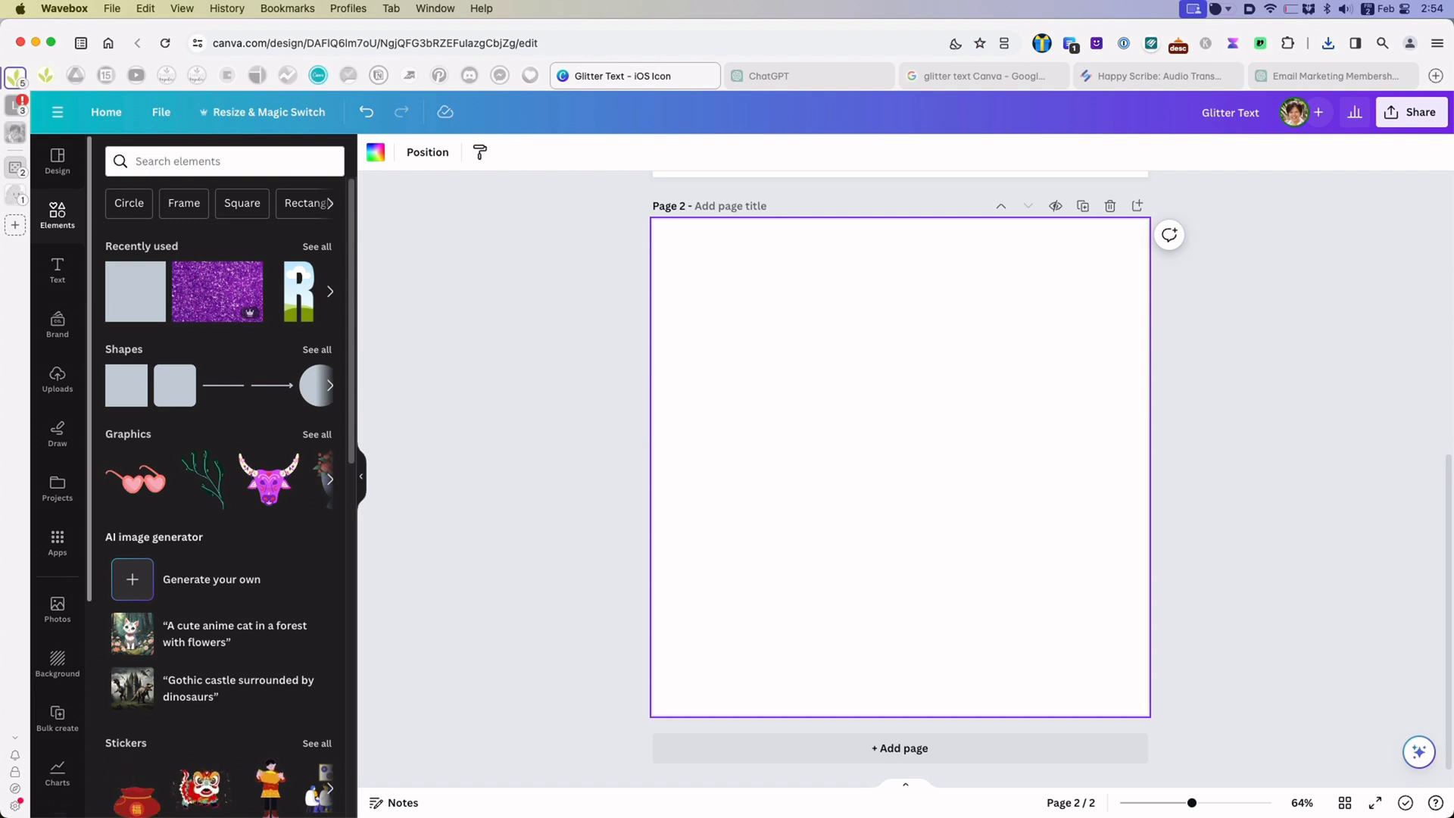
pyautogui.moveTo(243, 815)
pyautogui.click(610, 792)
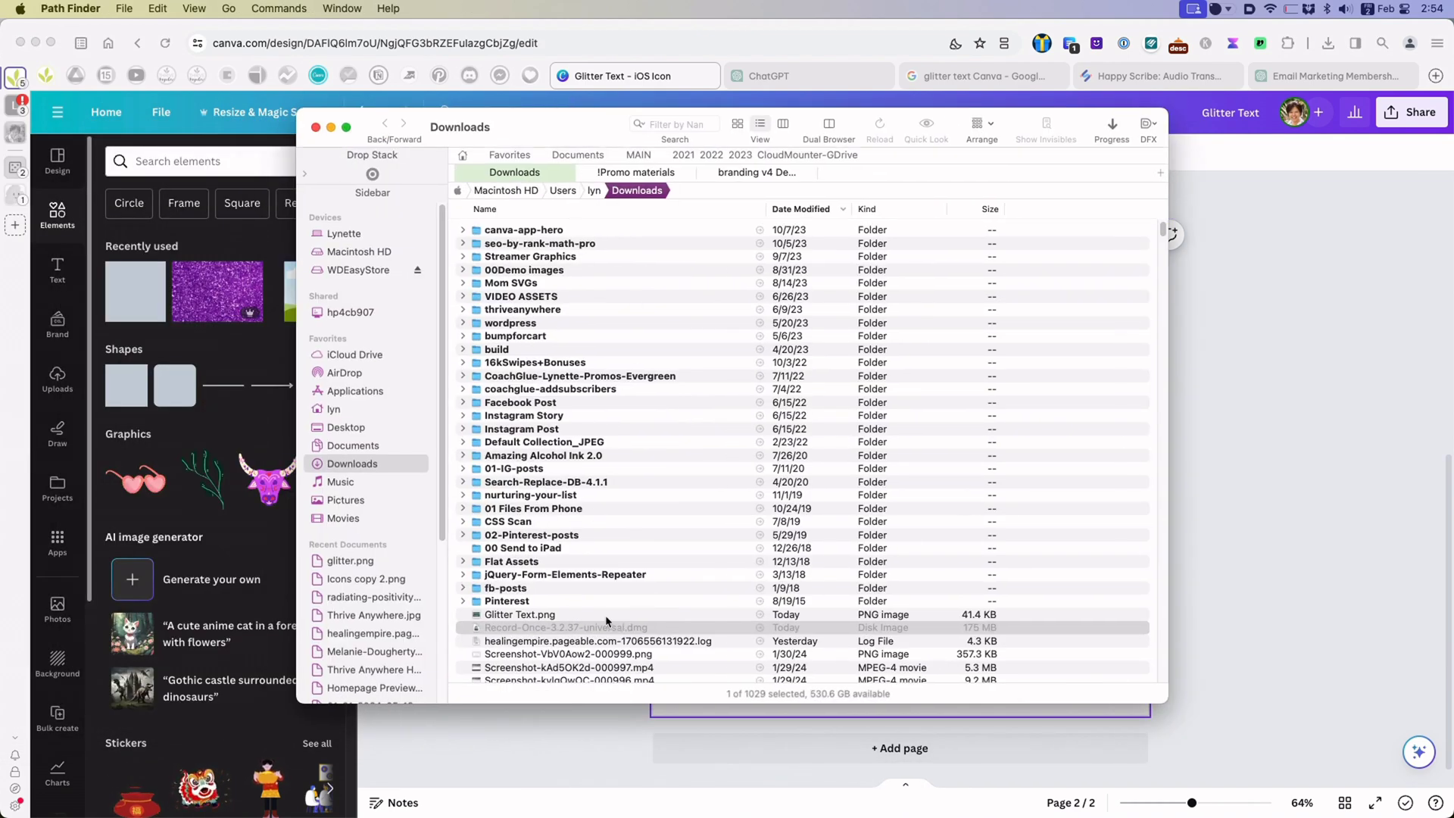
# - Drag Glitter Text.png from Path Finder's Downloads into Canva to upload it
pyautogui.click(605, 615)
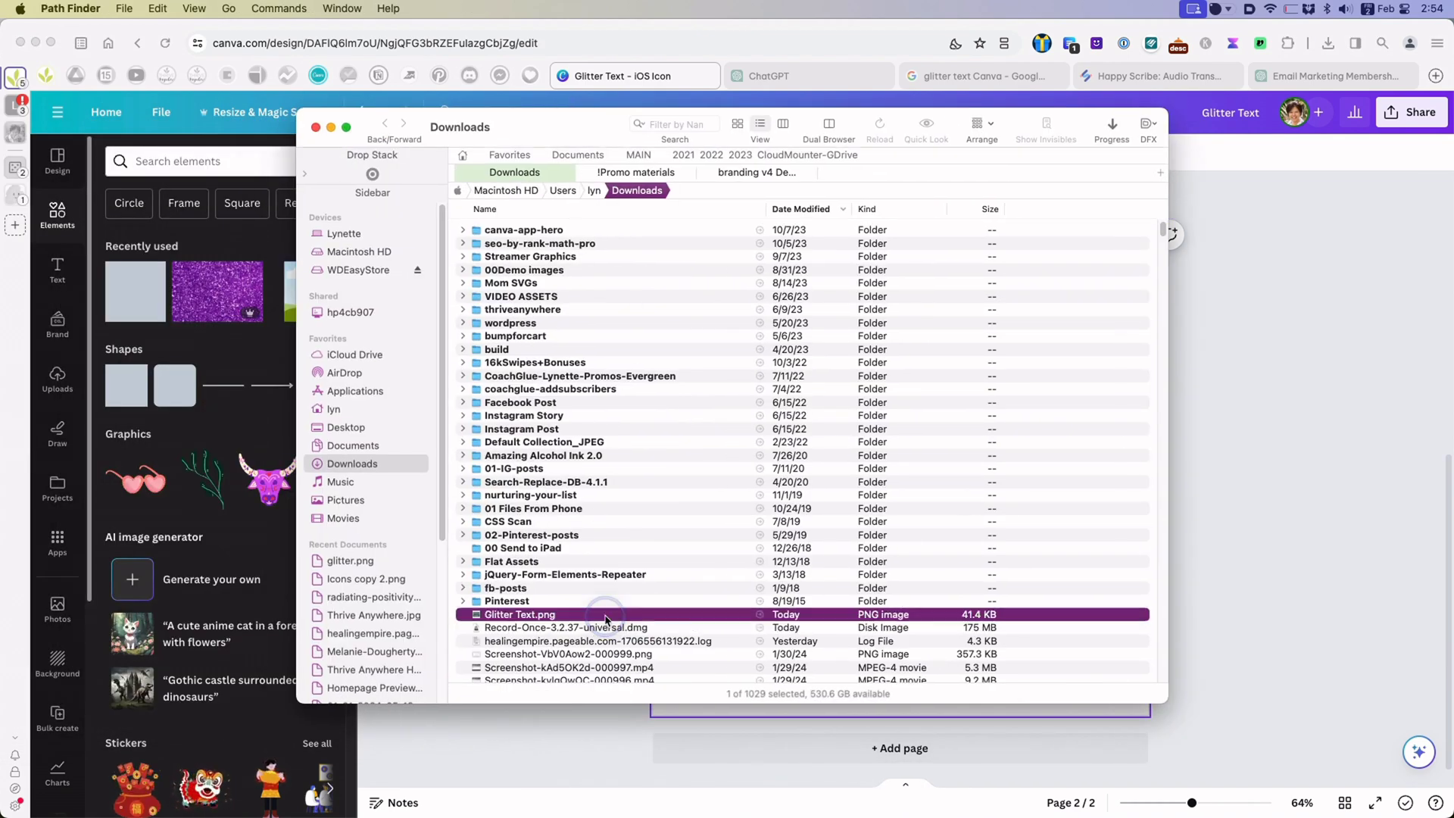
pyautogui.moveTo(606, 618); pyautogui.dragTo(1268, 428)
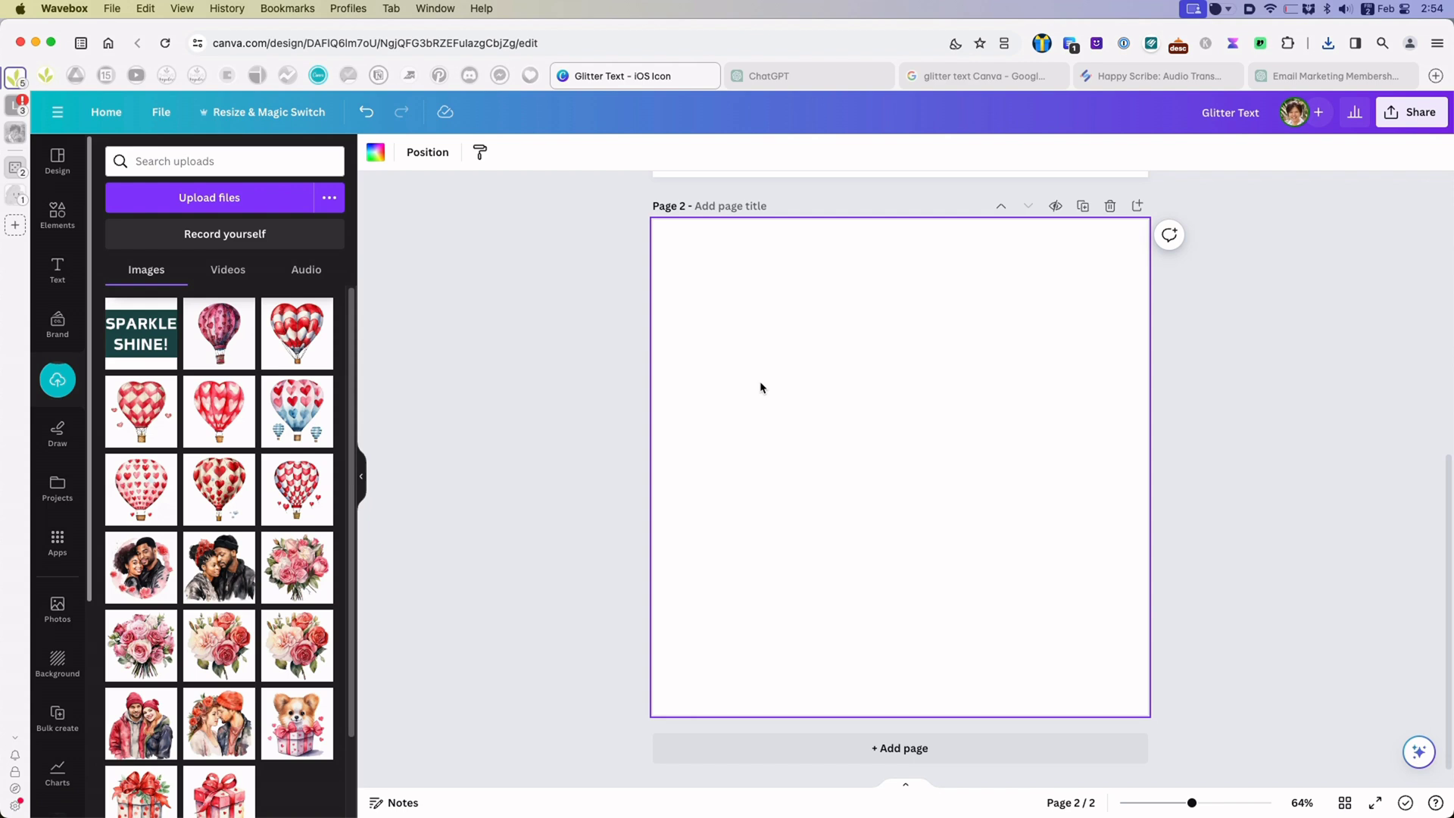
# - Place the uploaded SPARKLE SHINE image on page 2, enlarge it to fill the page, and move it up
pyautogui.click(147, 339)
pyautogui.moveTo(740, 303); pyautogui.dragTo(662, 201)
pyautogui.moveTo(1060, 628); pyautogui.dragTo(1145, 716)
pyautogui.click(572, 195)
pyautogui.moveTo(905, 474); pyautogui.dragTo(901, 426)
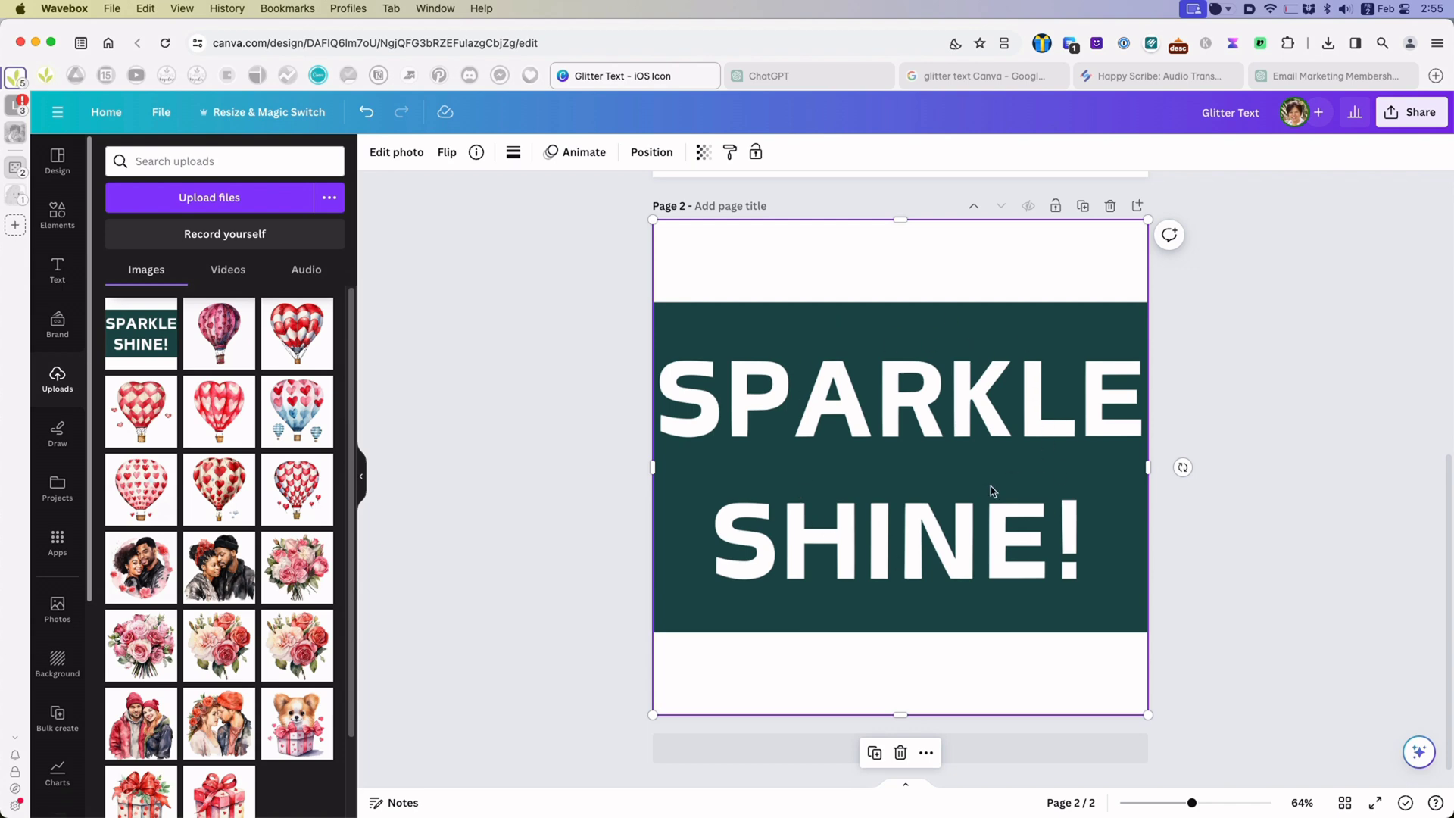
# - Apply BG Remover to the image, then return to Elements
pyautogui.click(402, 156)
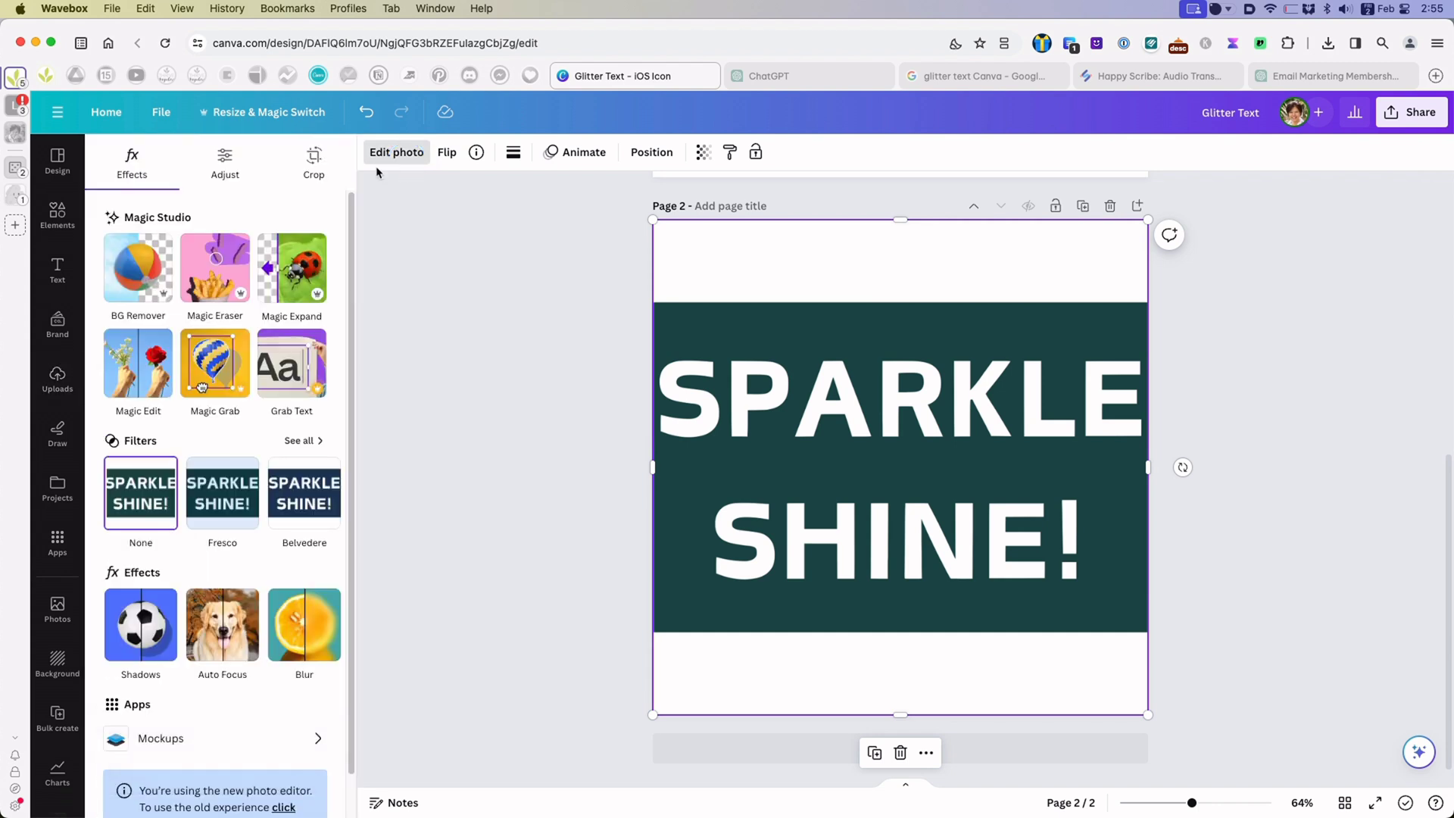
pyautogui.click(168, 285)
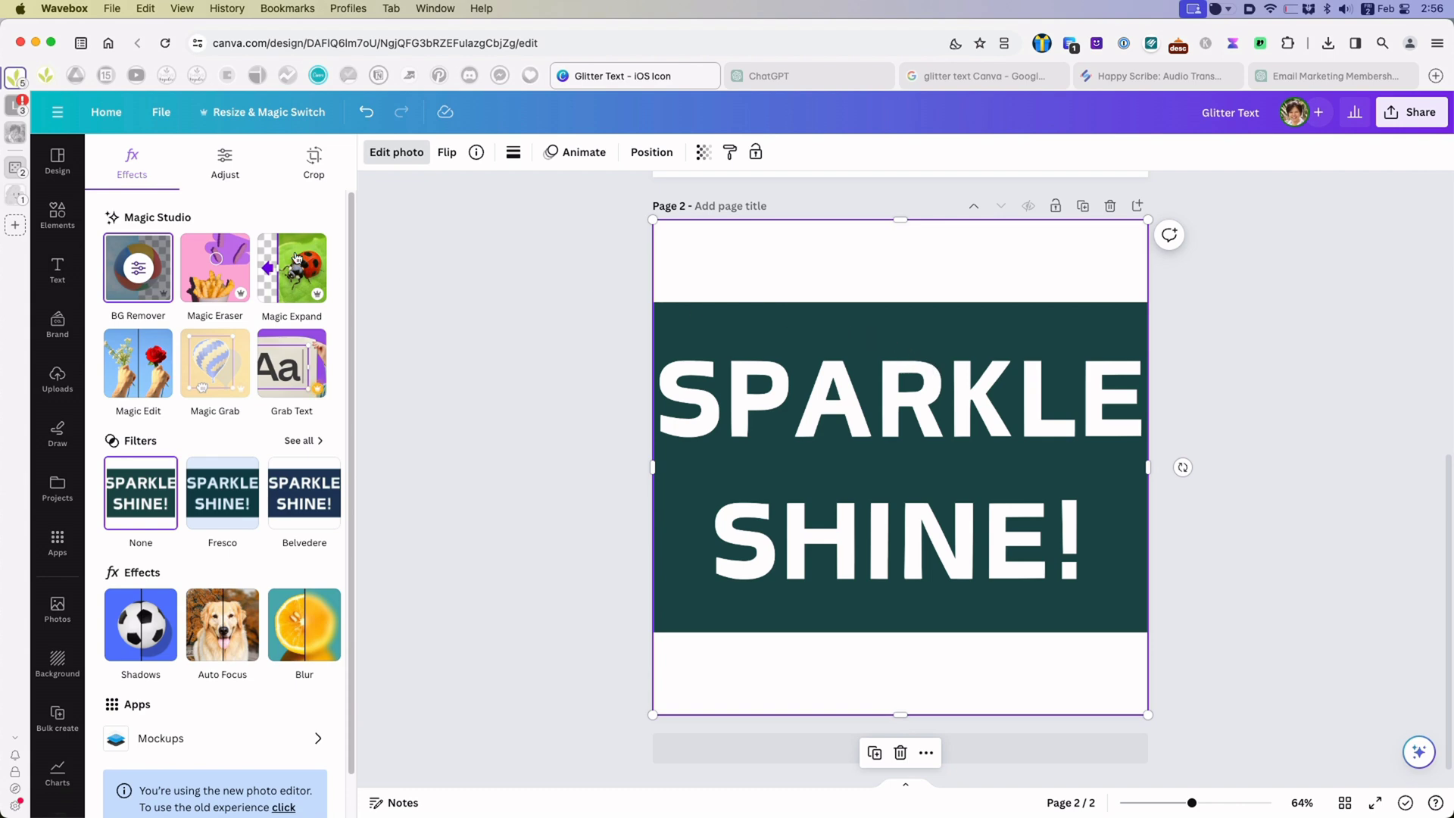
pyautogui.click(49, 225)
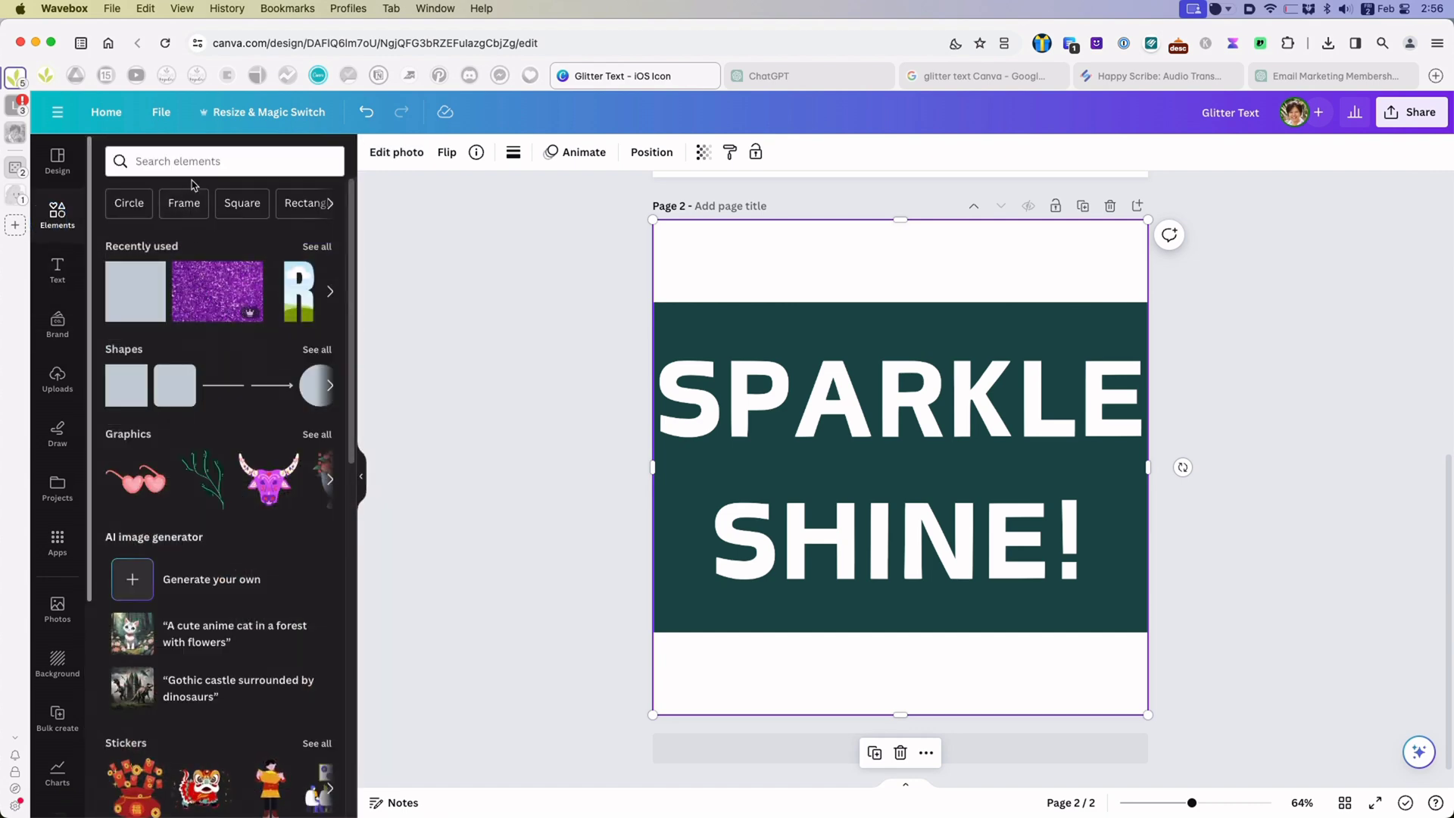
# - Search Elements for 'pink glitter' and add a glitter photo to page 2
pyautogui.click(196, 171)
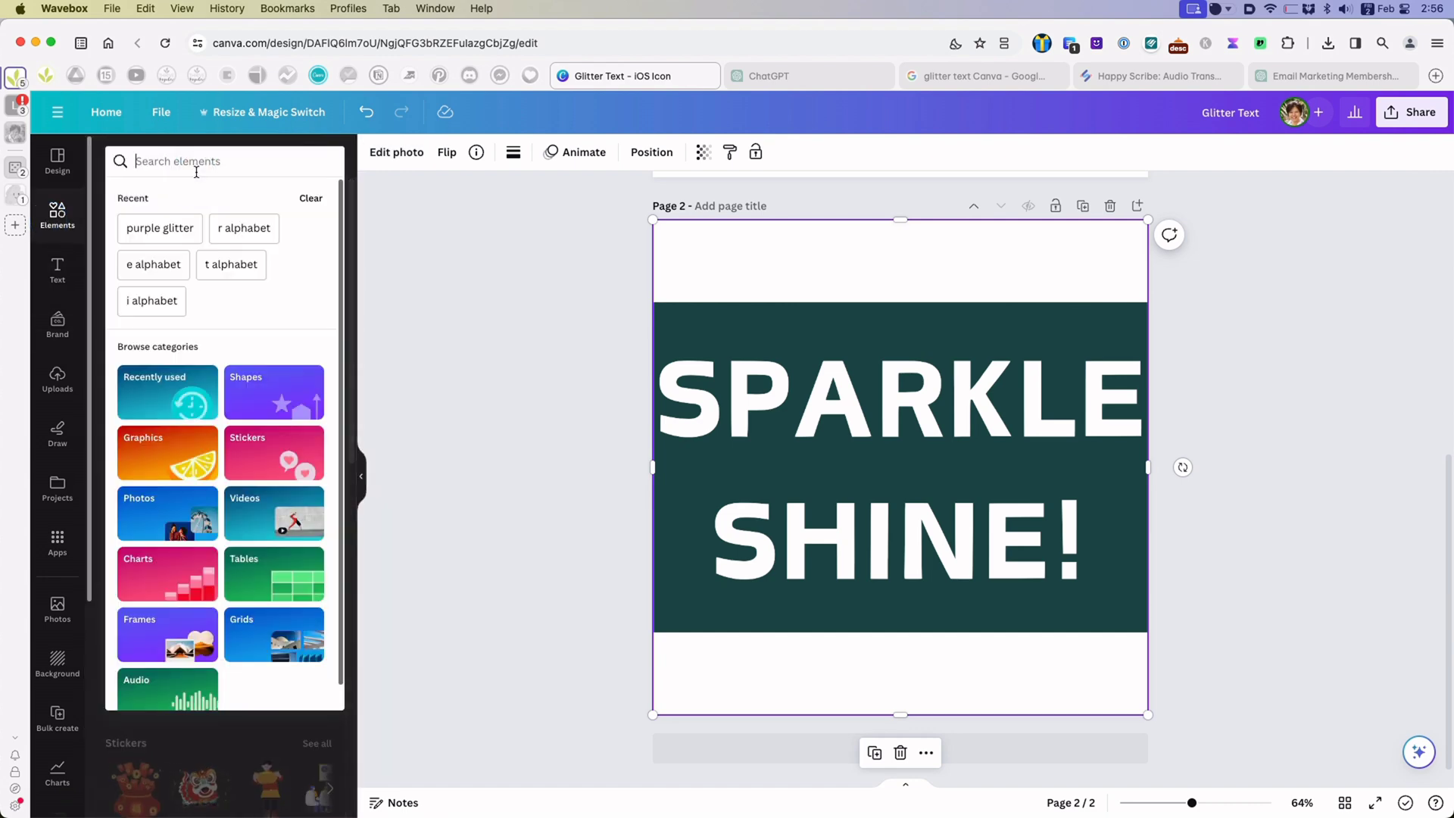
pyautogui.write('pink g')
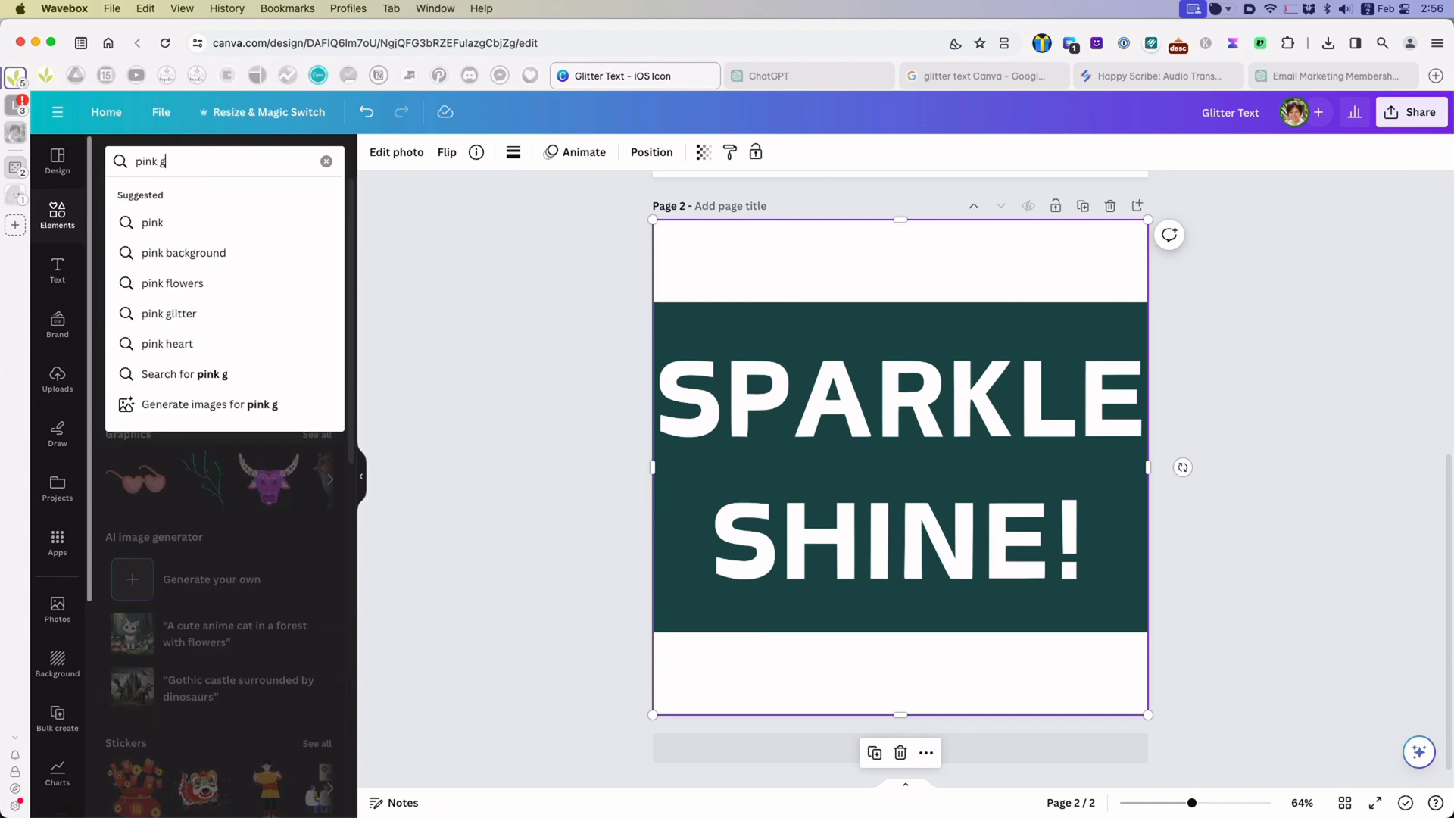
pyautogui.write('litter')
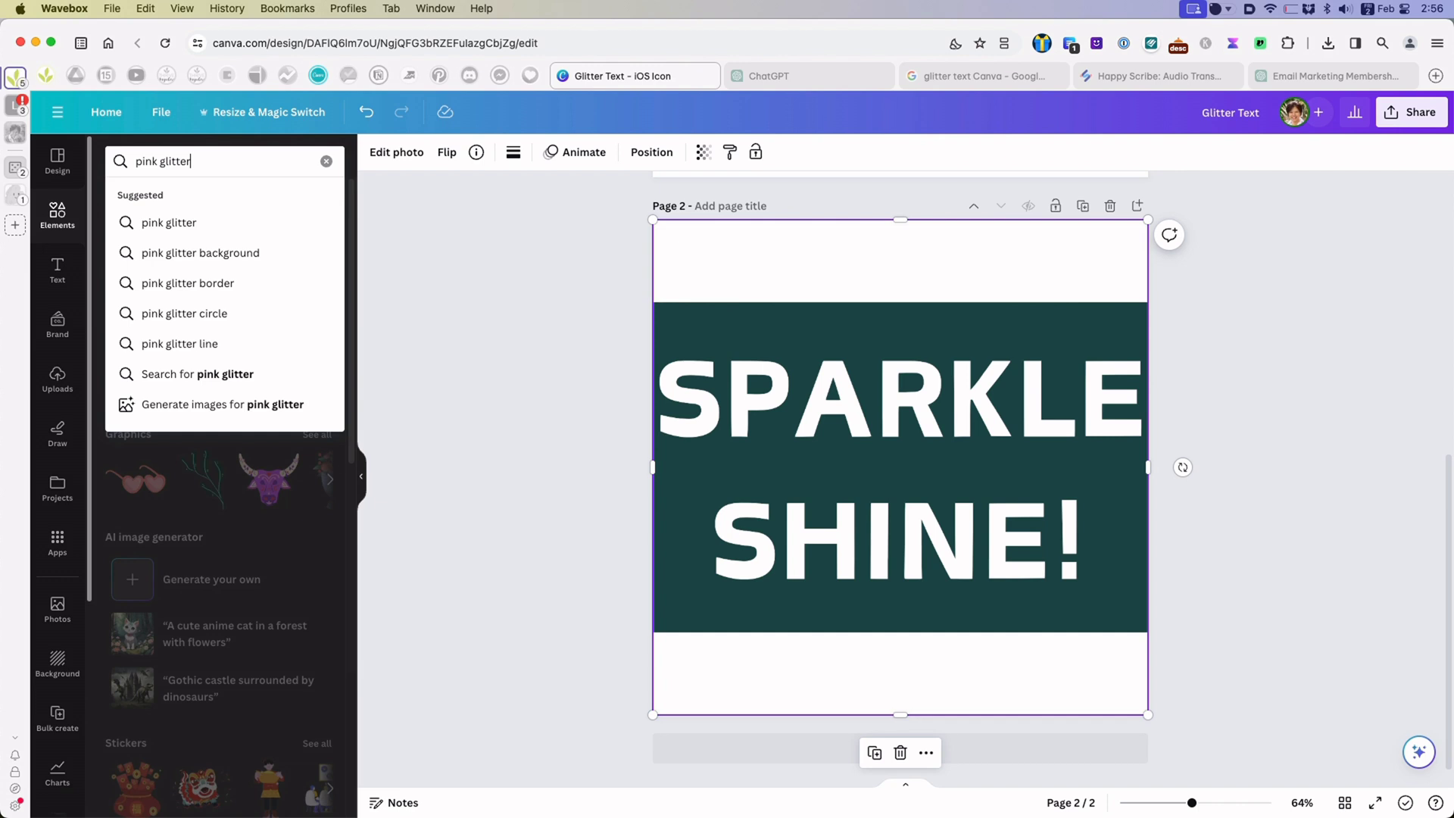
pyautogui.press('Return')
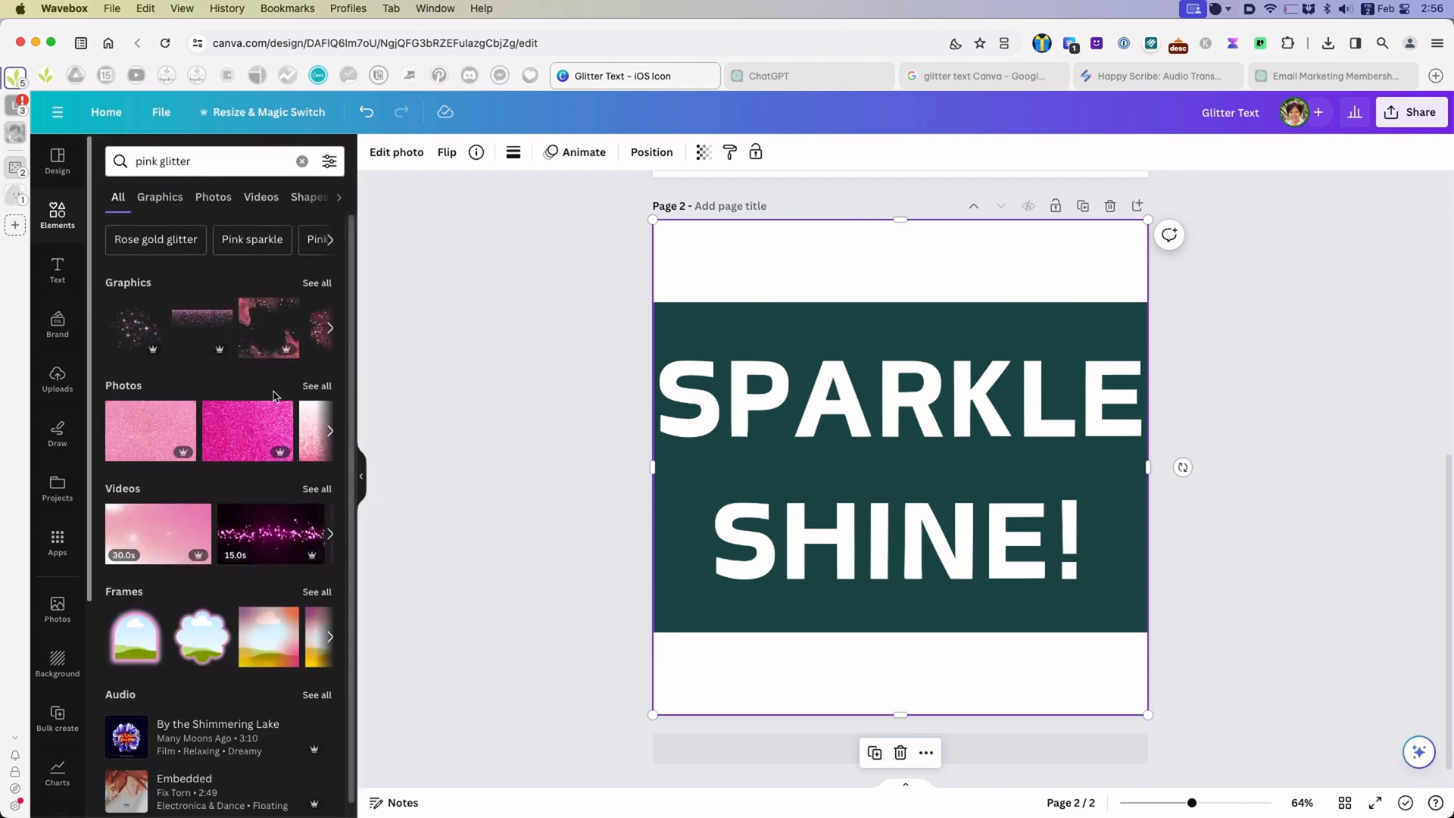
pyautogui.click(318, 386)
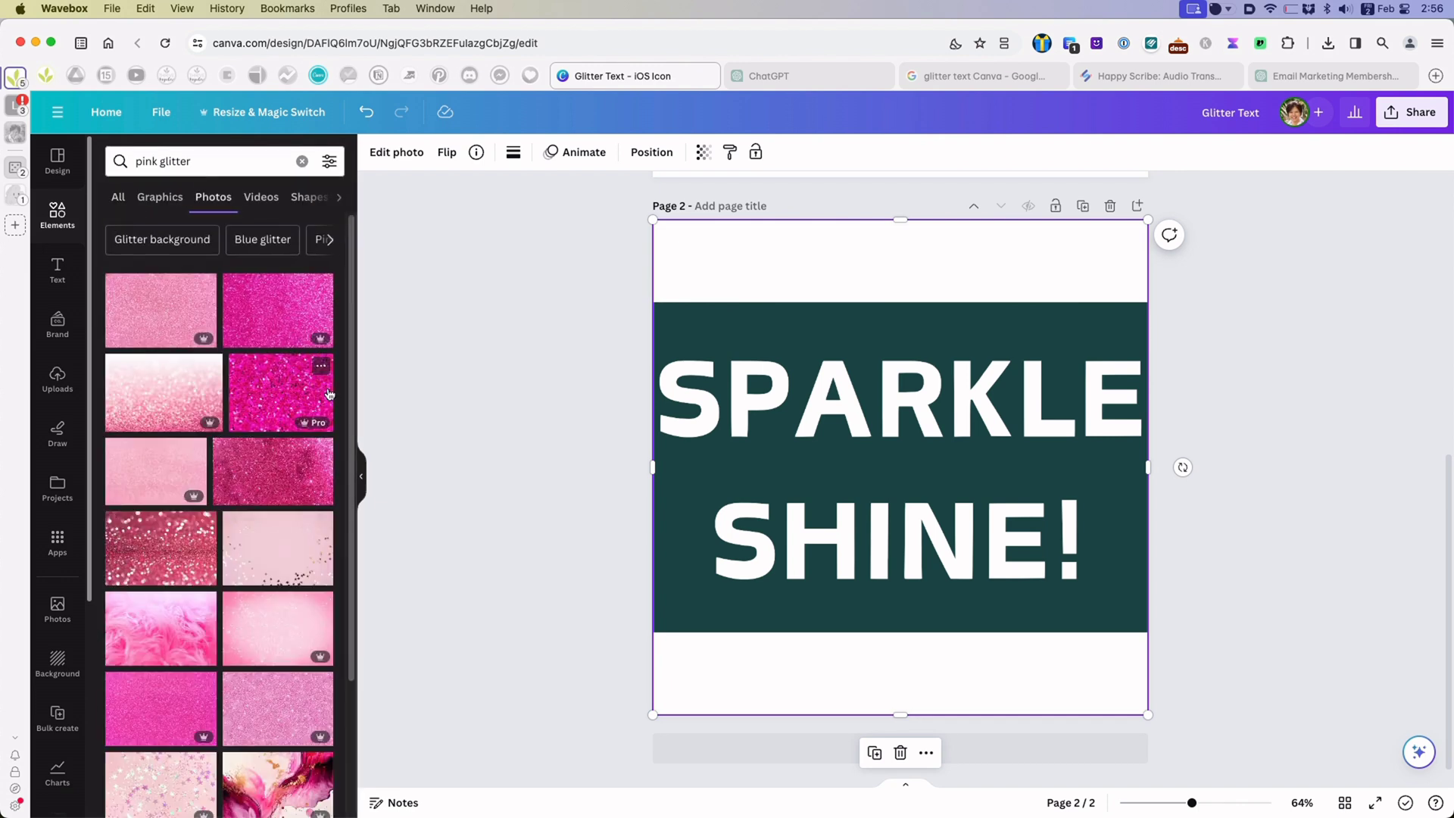
pyautogui.click(330, 394)
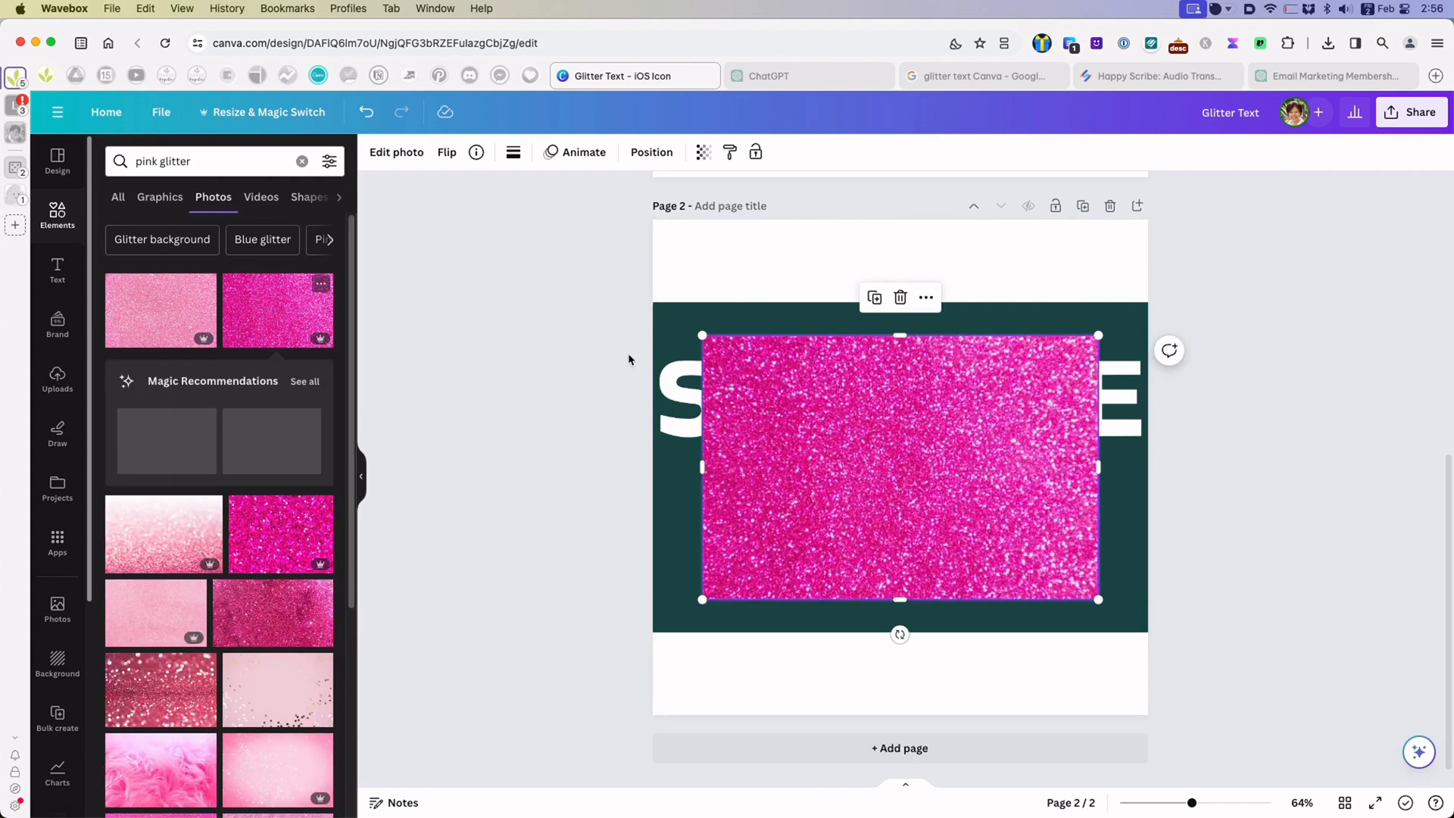
# - Stretch the glitter photo across the page over the letters and send it behind the text image
pyautogui.moveTo(829, 393); pyautogui.dragTo(785, 368)
pyautogui.moveTo(1055, 442); pyautogui.dragTo(1148, 469)
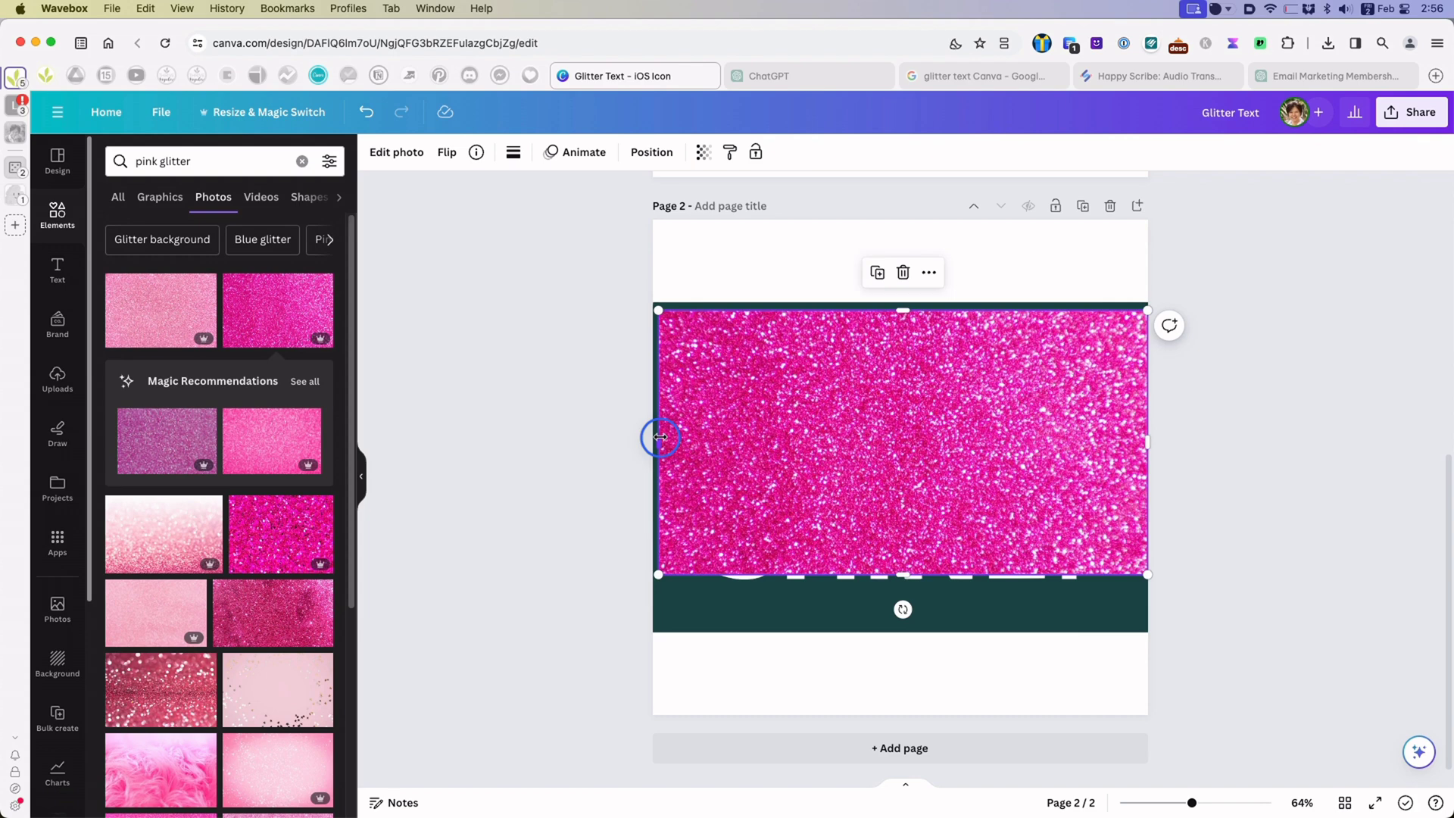
pyautogui.moveTo(661, 437); pyautogui.dragTo(650, 436)
pyautogui.moveTo(897, 492); pyautogui.dragTo(898, 512)
pyautogui.click(650, 152)
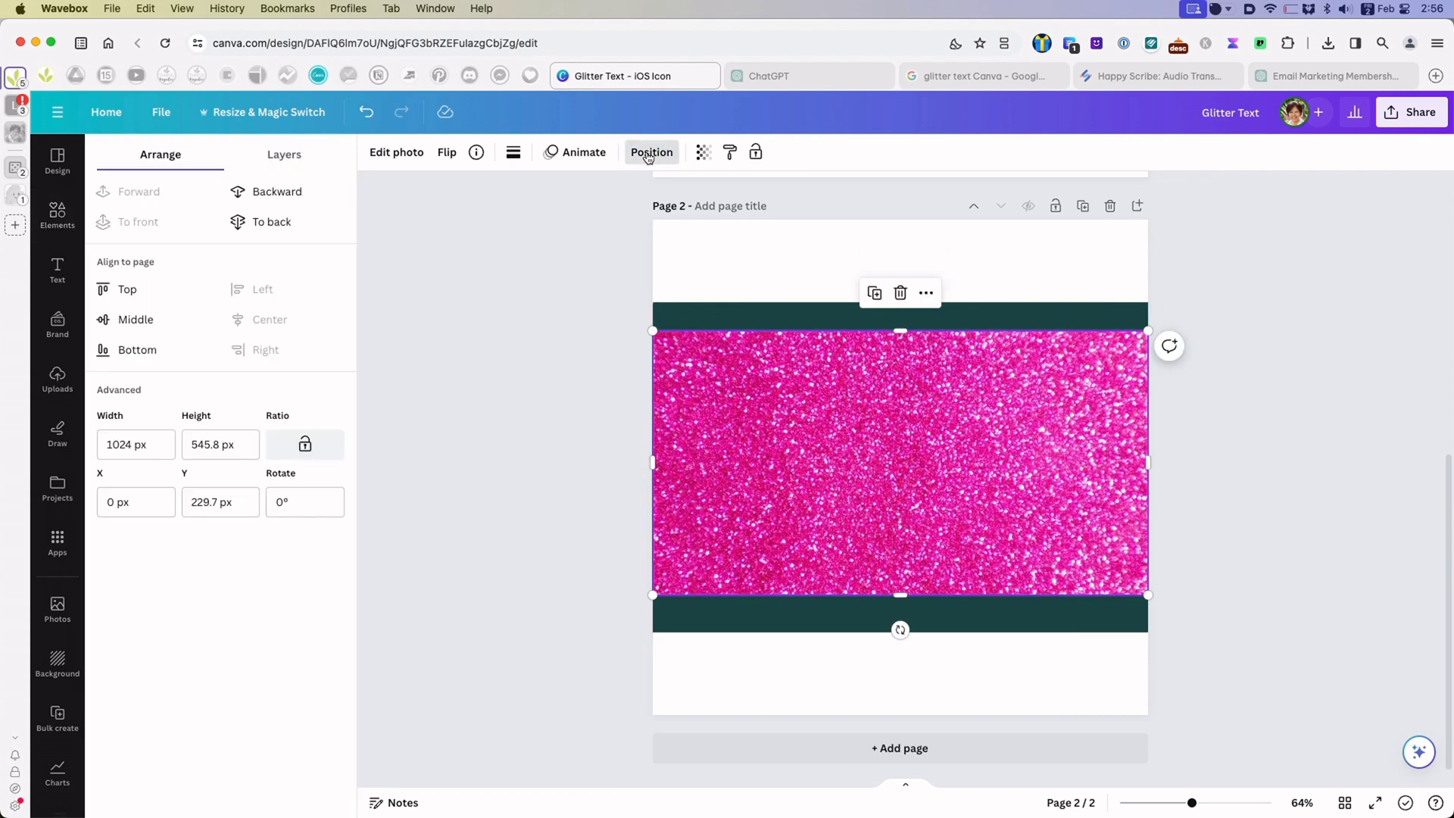
pyautogui.click(277, 192)
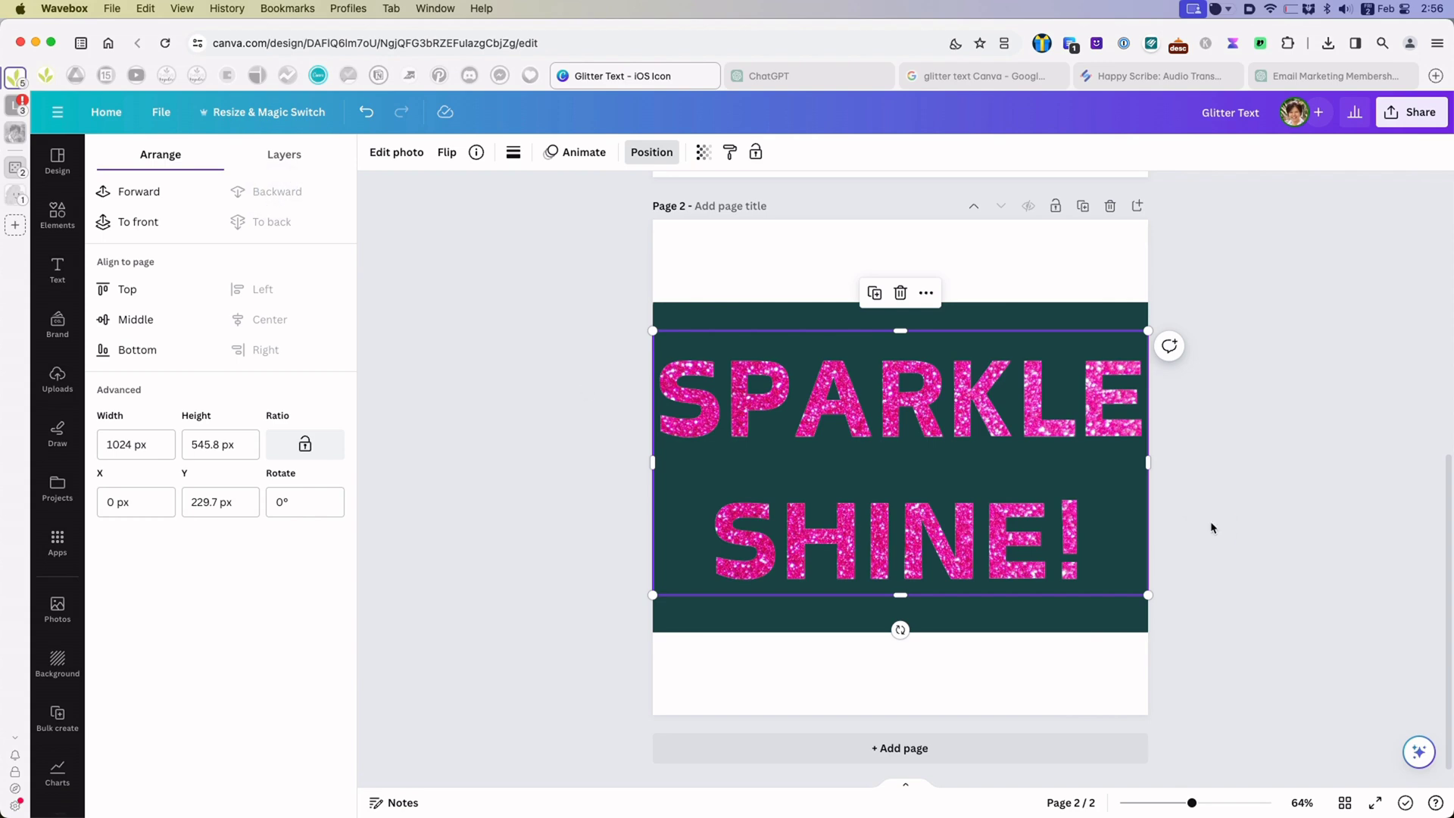
pyautogui.click(1089, 288)
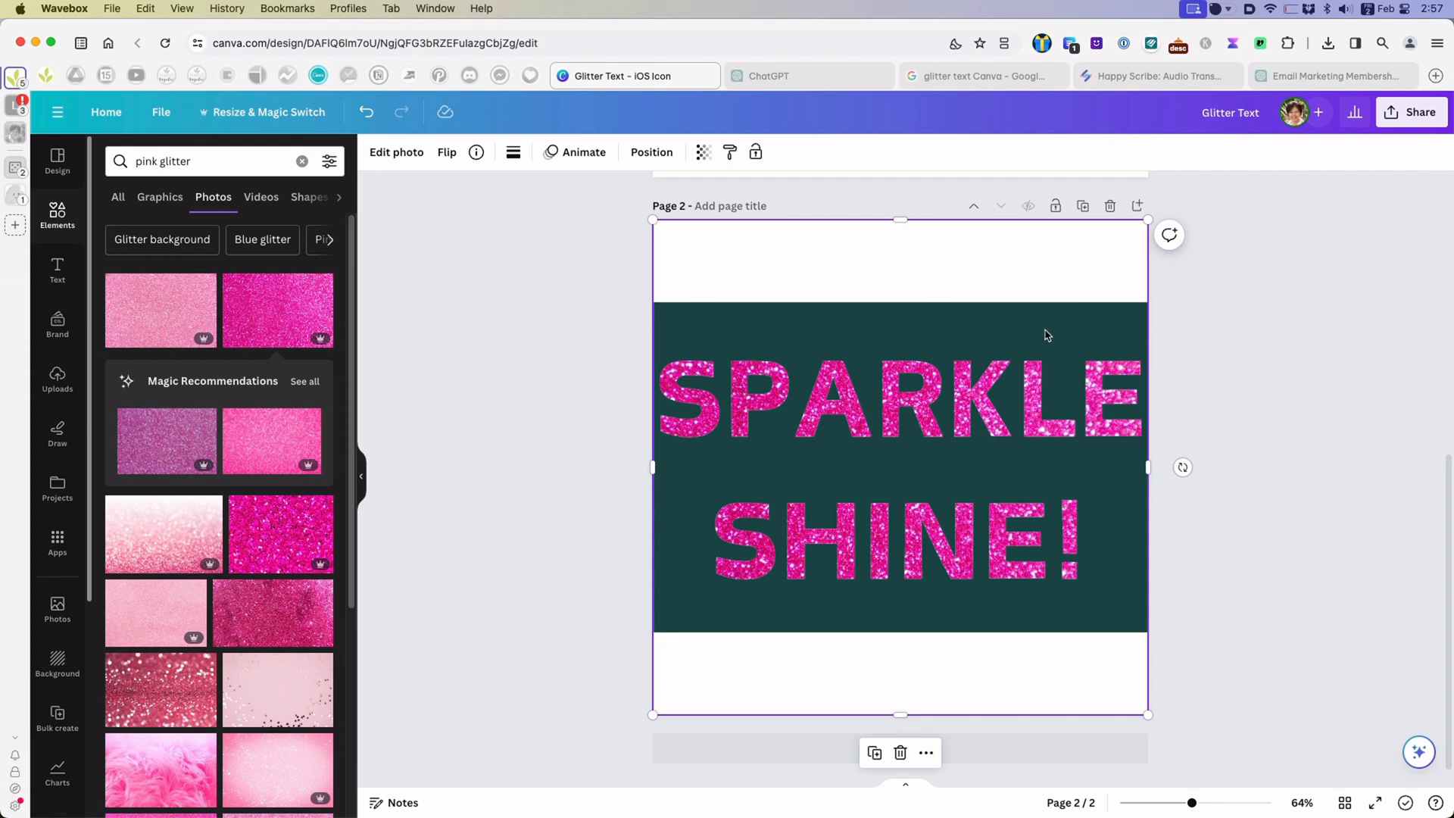
# - Make page 2's background dark green and reposition the glitter photo behind the letters
pyautogui.moveTo(1058, 331); pyautogui.dragTo(1052, 390)
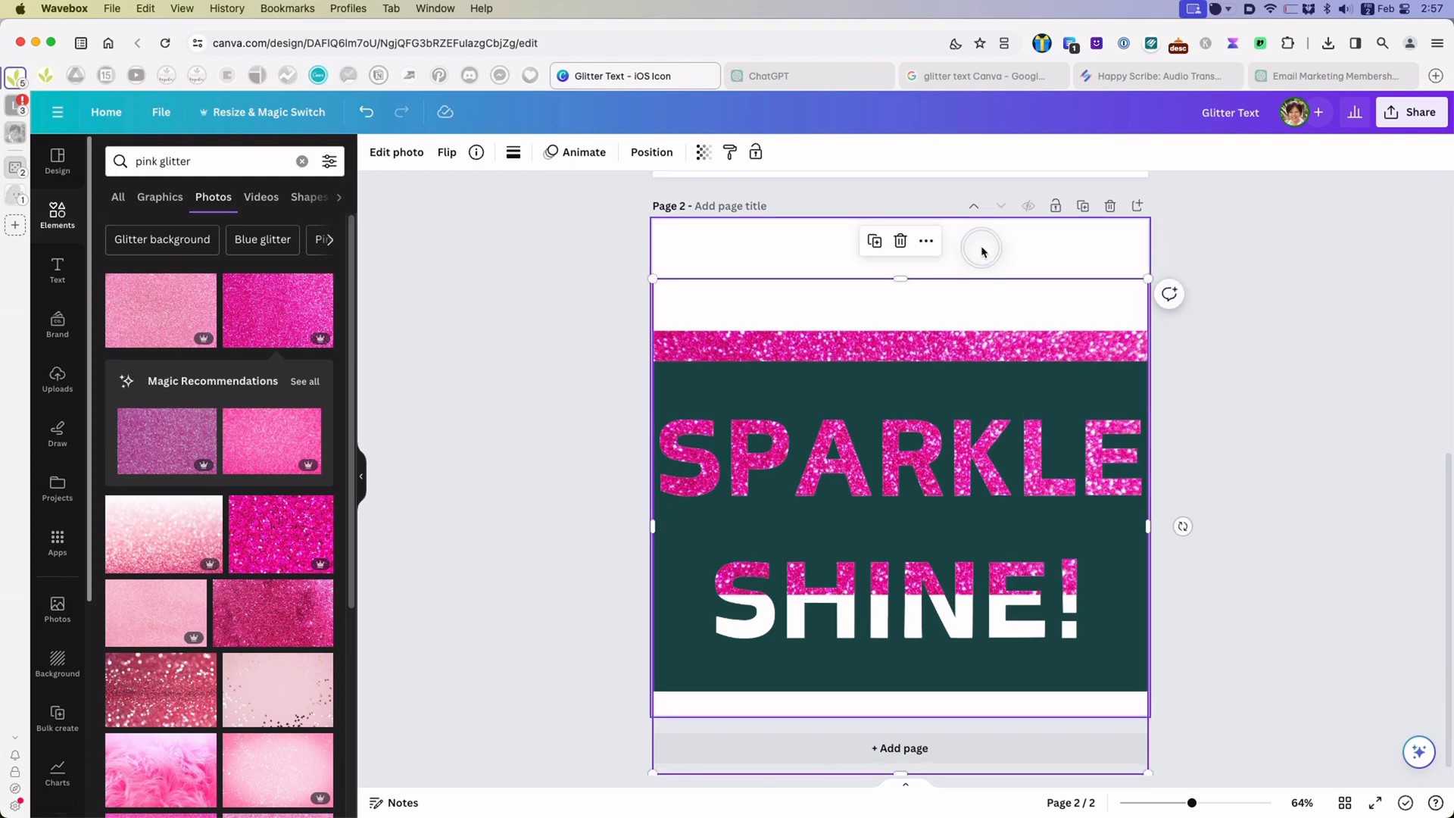
pyautogui.click(769, 233)
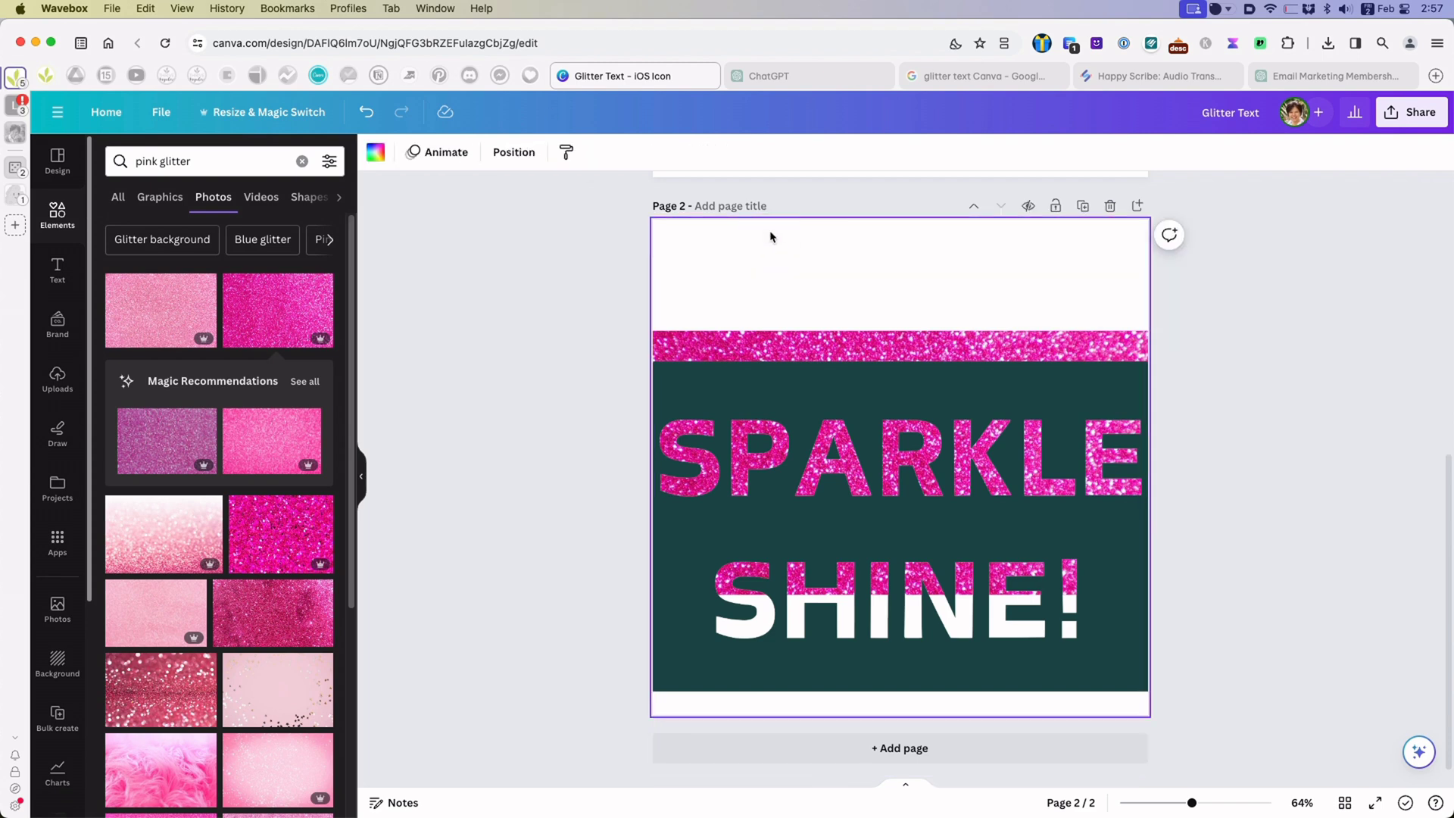
pyautogui.click(375, 153)
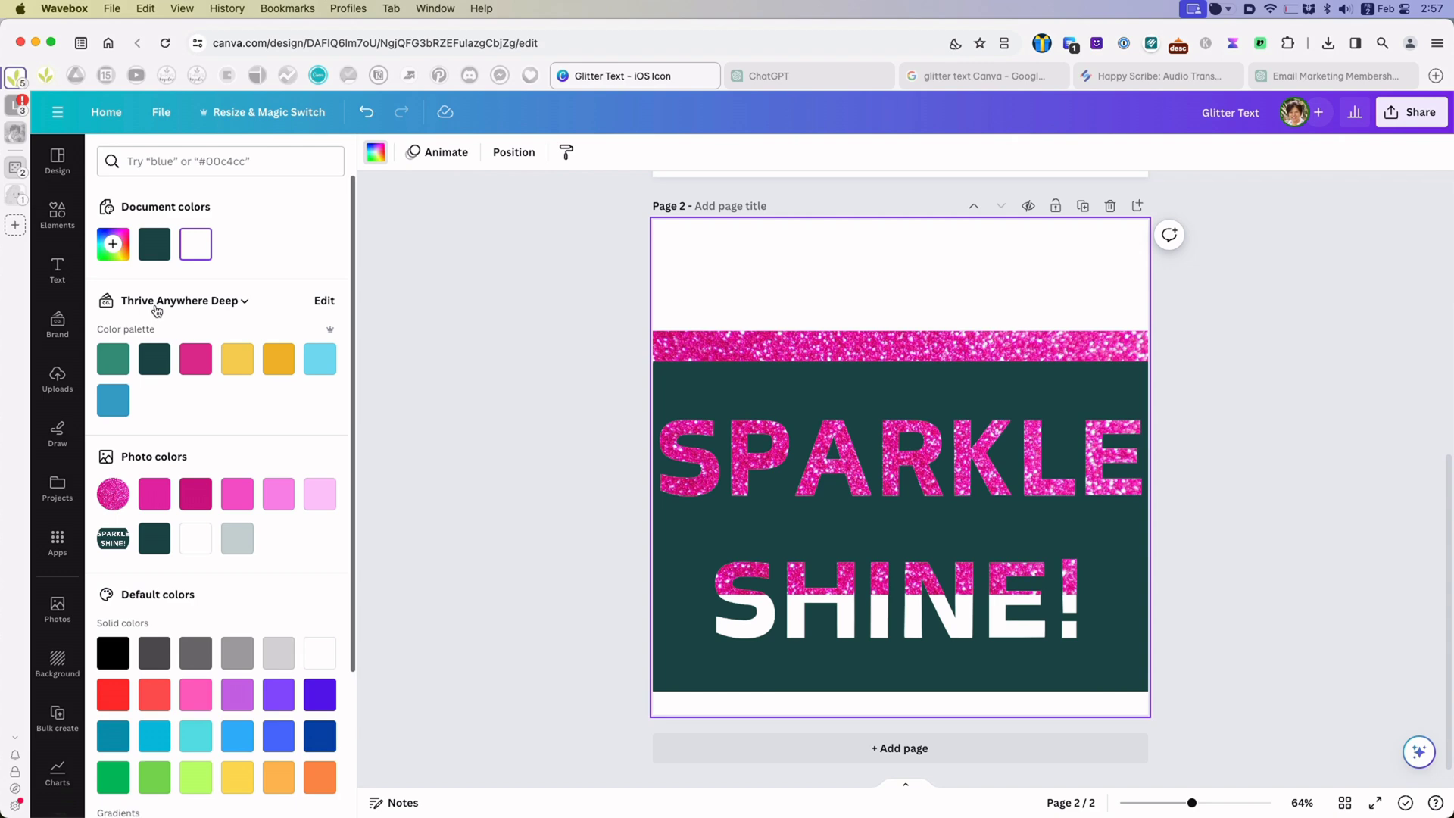
pyautogui.click(144, 372)
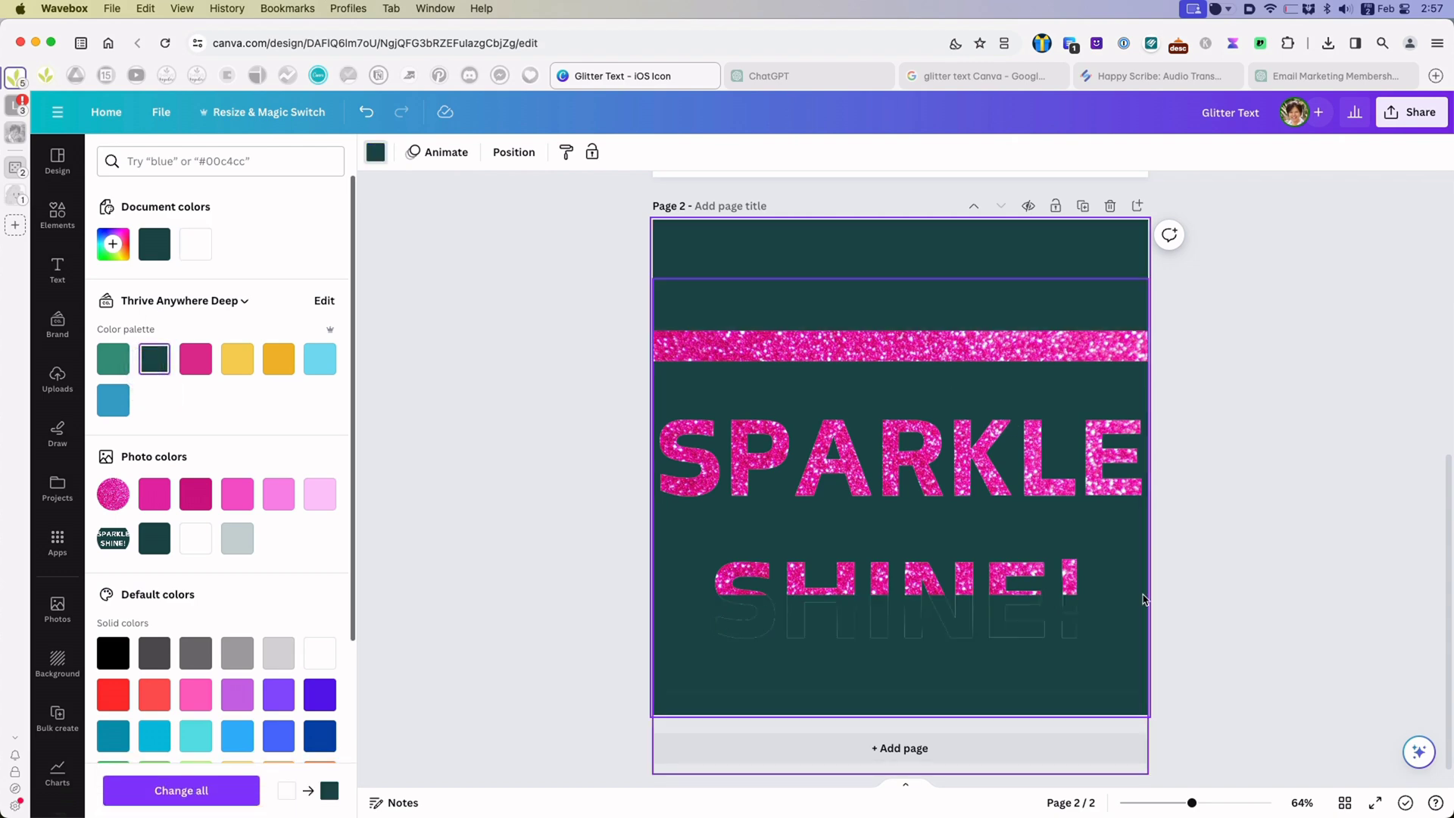
pyautogui.moveTo(1144, 600); pyautogui.dragTo(1126, 541)
pyautogui.click(1273, 539)
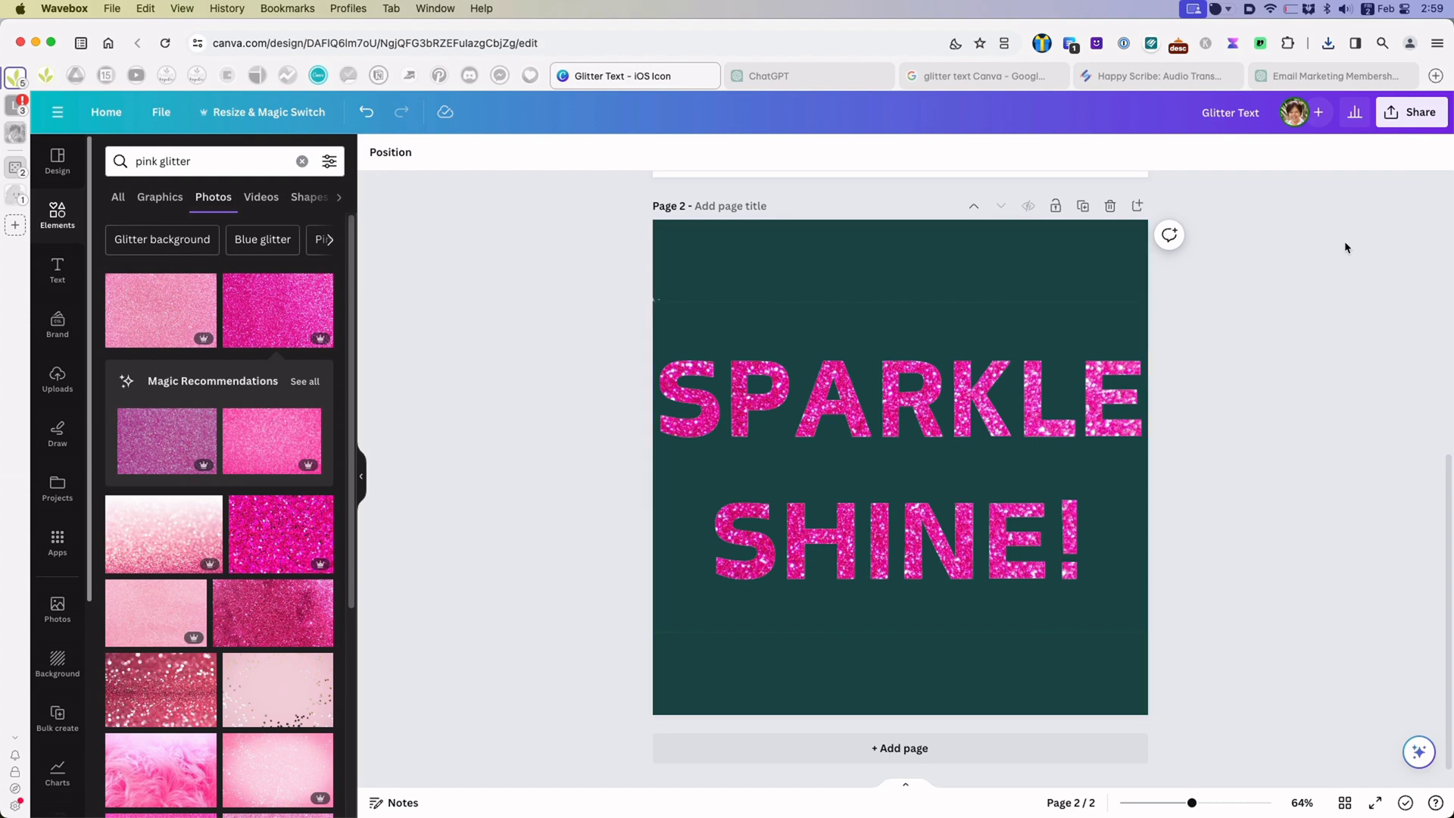
# - Download only page 2 as a PNG, saved as Glitter Text (1).png
pyautogui.click(1410, 112)
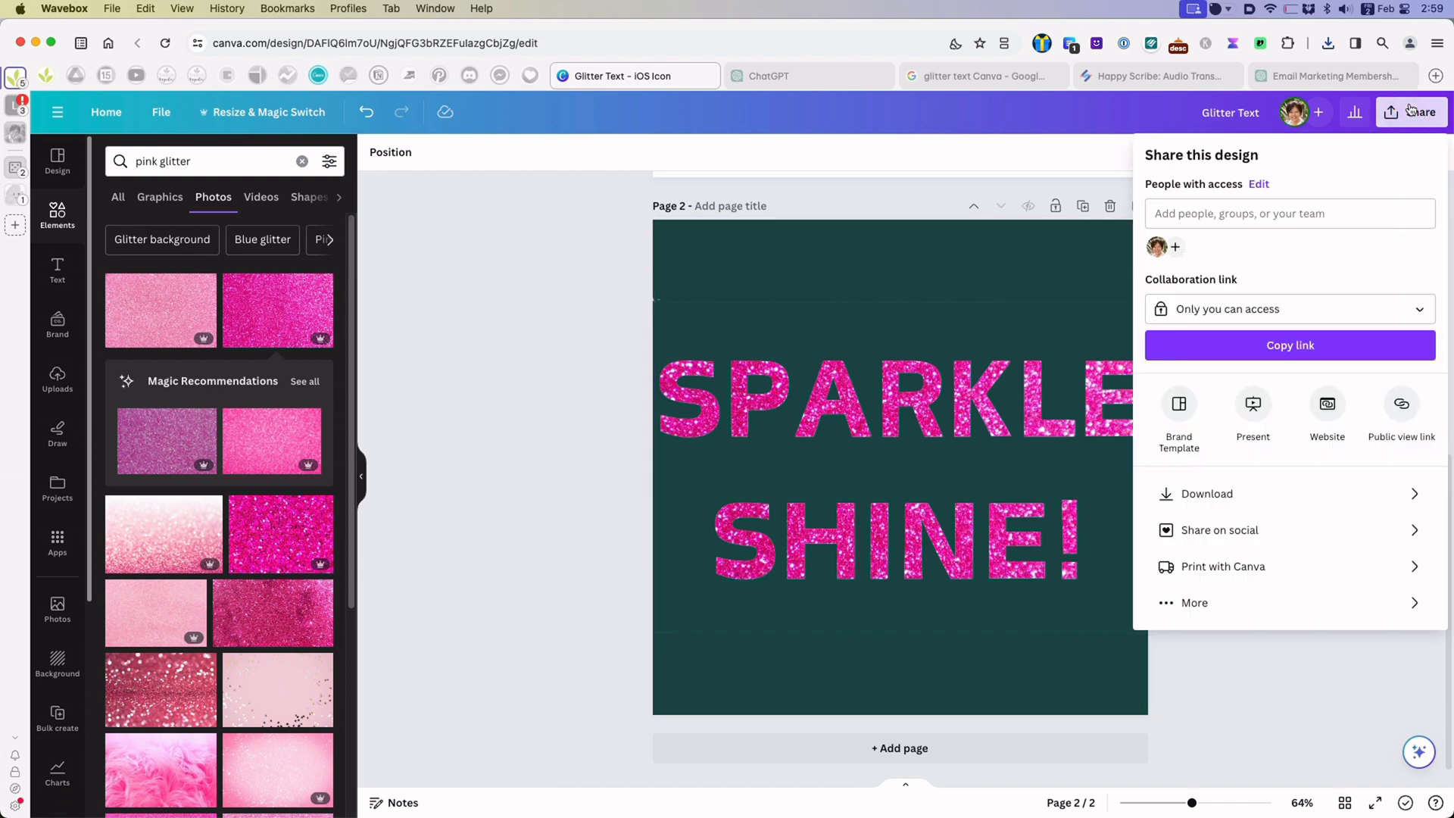
pyautogui.click(1203, 493)
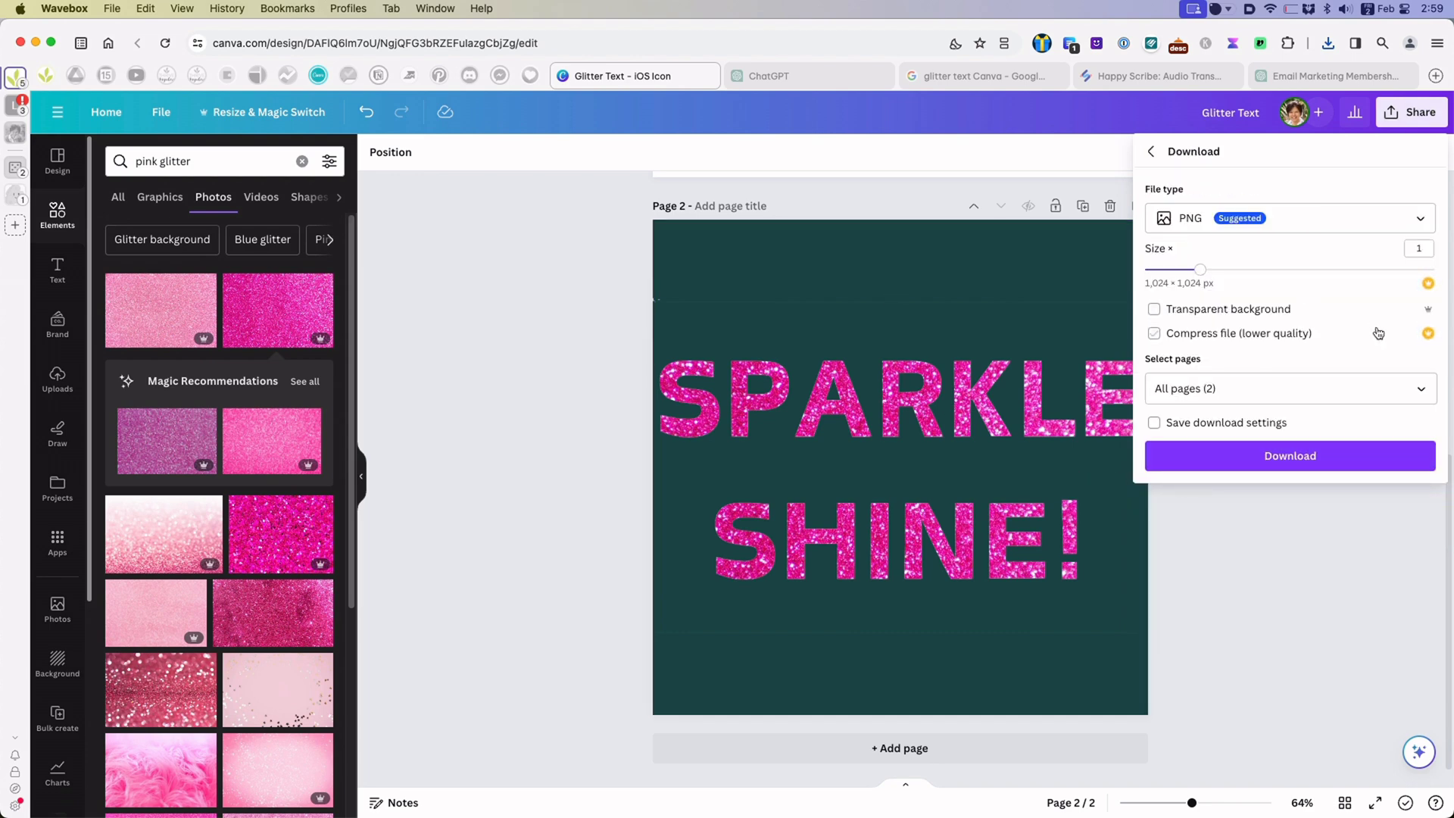
pyautogui.click(1413, 389)
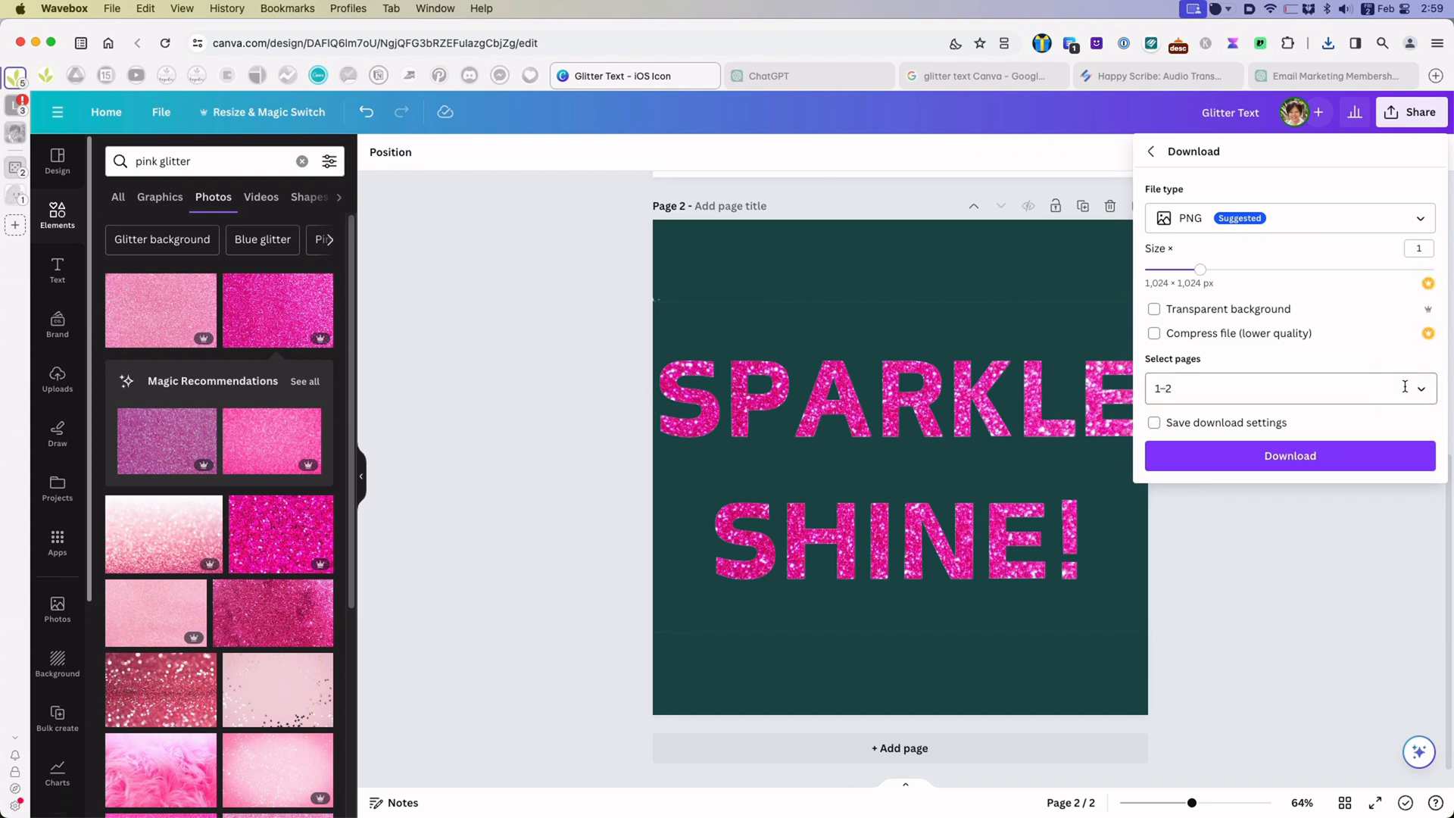
pyautogui.press('BackSpace')
pyautogui.press('BackSpace')
pyautogui.press('BackSpace')
pyautogui.write('2')
pyautogui.click(1223, 457)
pyautogui.click(963, 667)
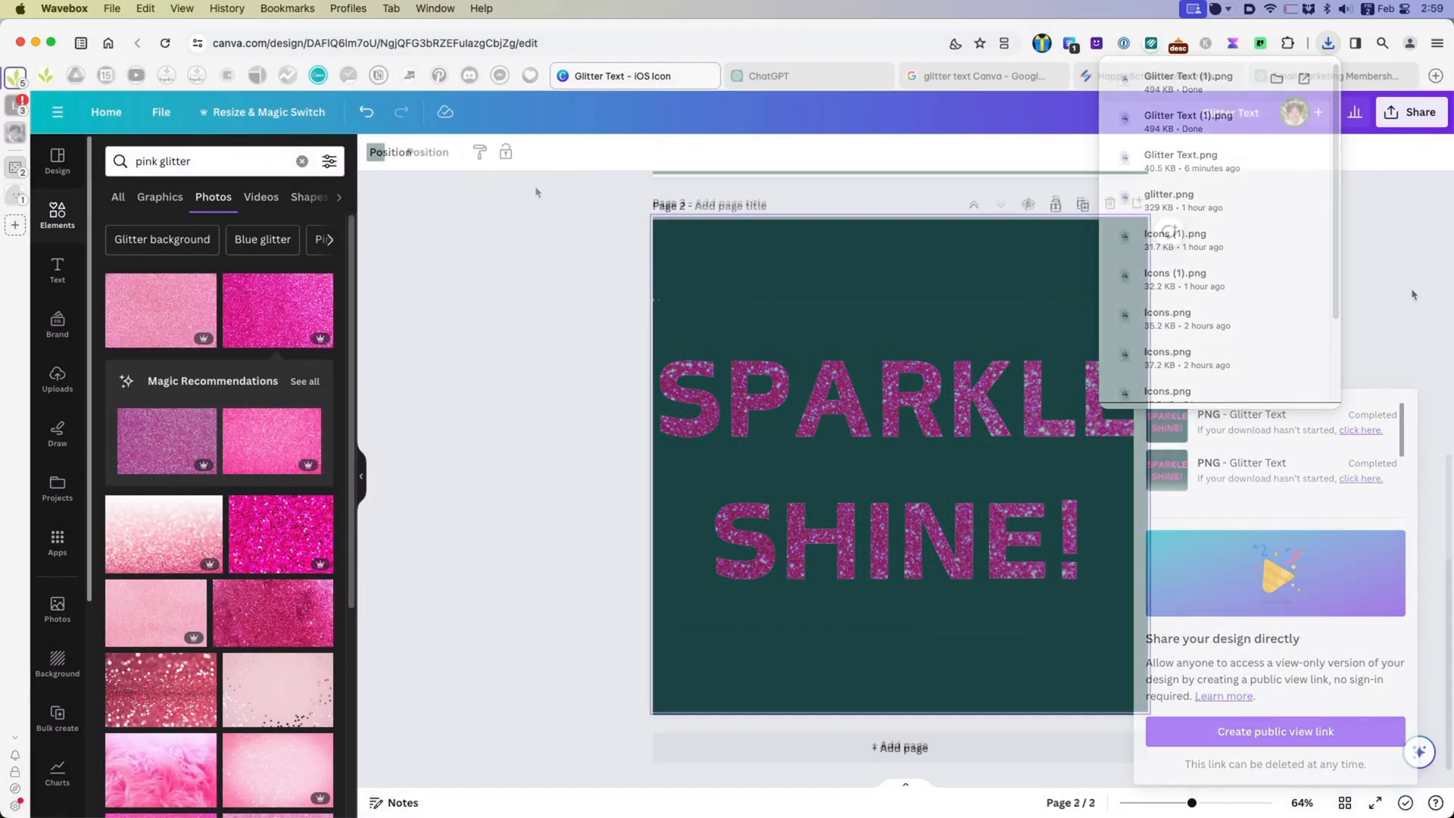
pyautogui.click(904, 748)
# - Add a blank Page 3 and drag the downloaded Glitter Text (1).png onto it
pyautogui.click(376, 152)
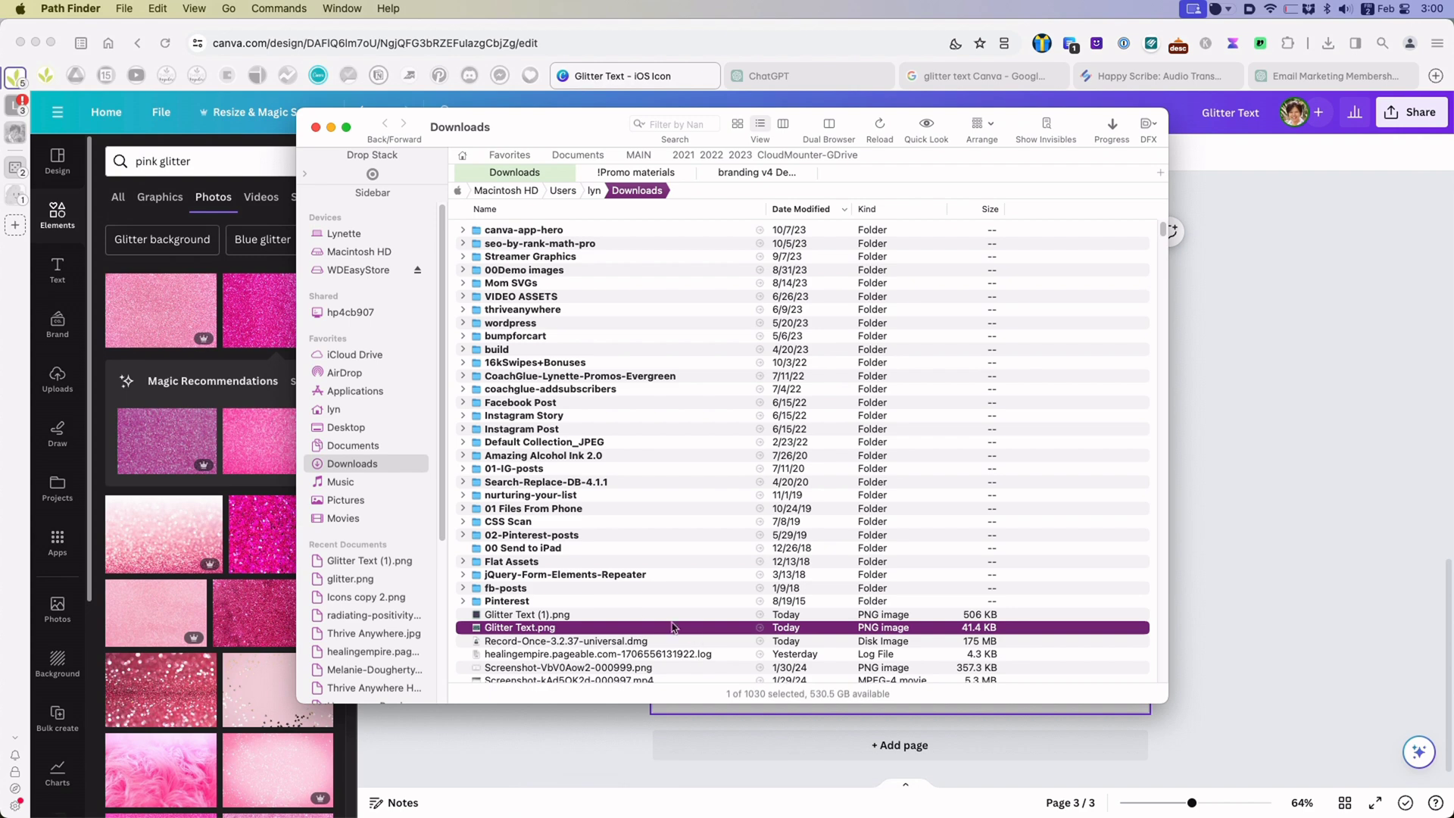
pyautogui.moveTo(636, 615); pyautogui.dragTo(1313, 403)
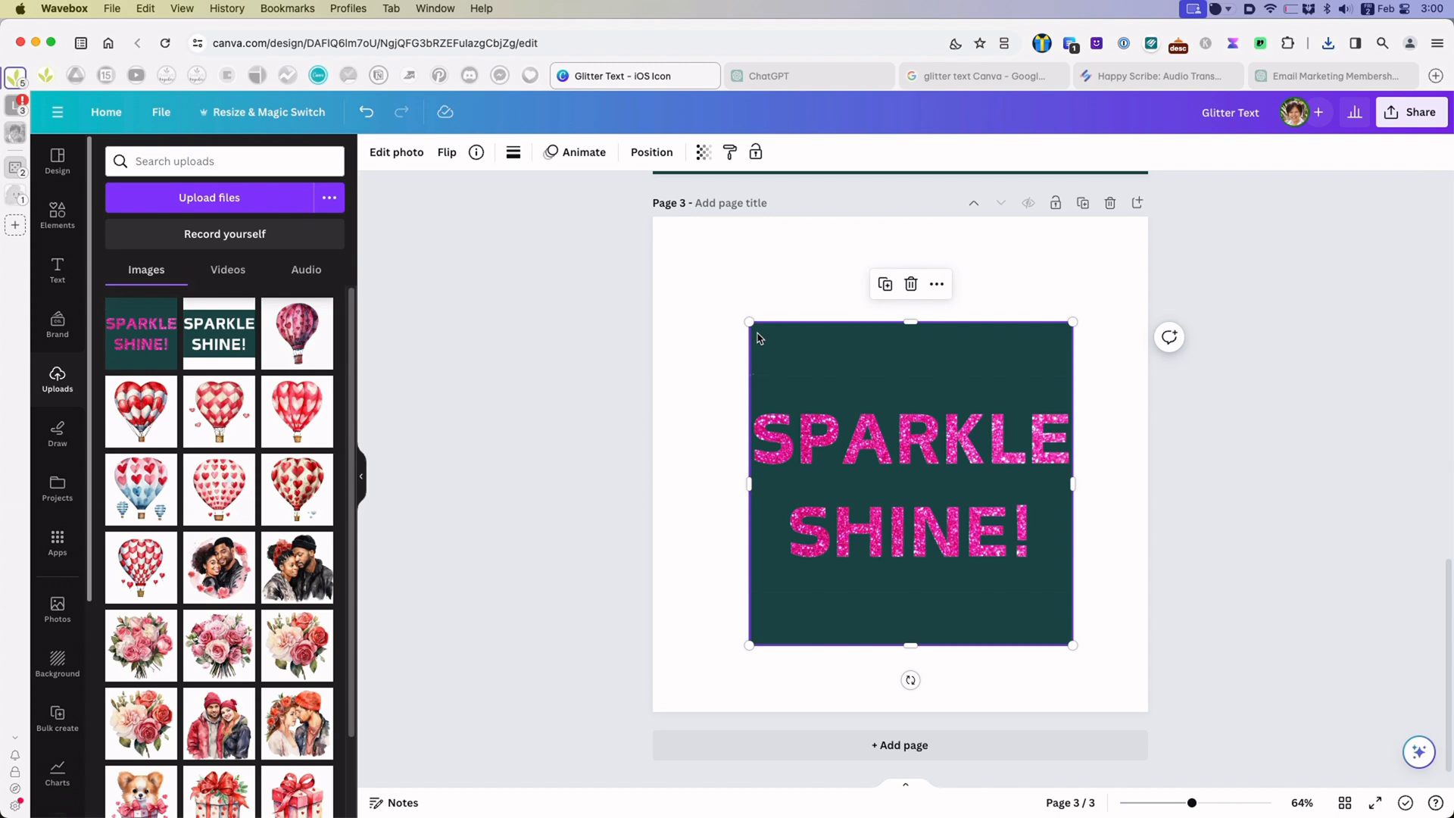
# - Enlarge the SPARKLE SHINE! image to fill Page 3, aligned with the top edge
pyautogui.moveTo(750, 324); pyautogui.dragTo(656, 222)
pyautogui.moveTo(907, 301); pyautogui.dragTo(909, 285)
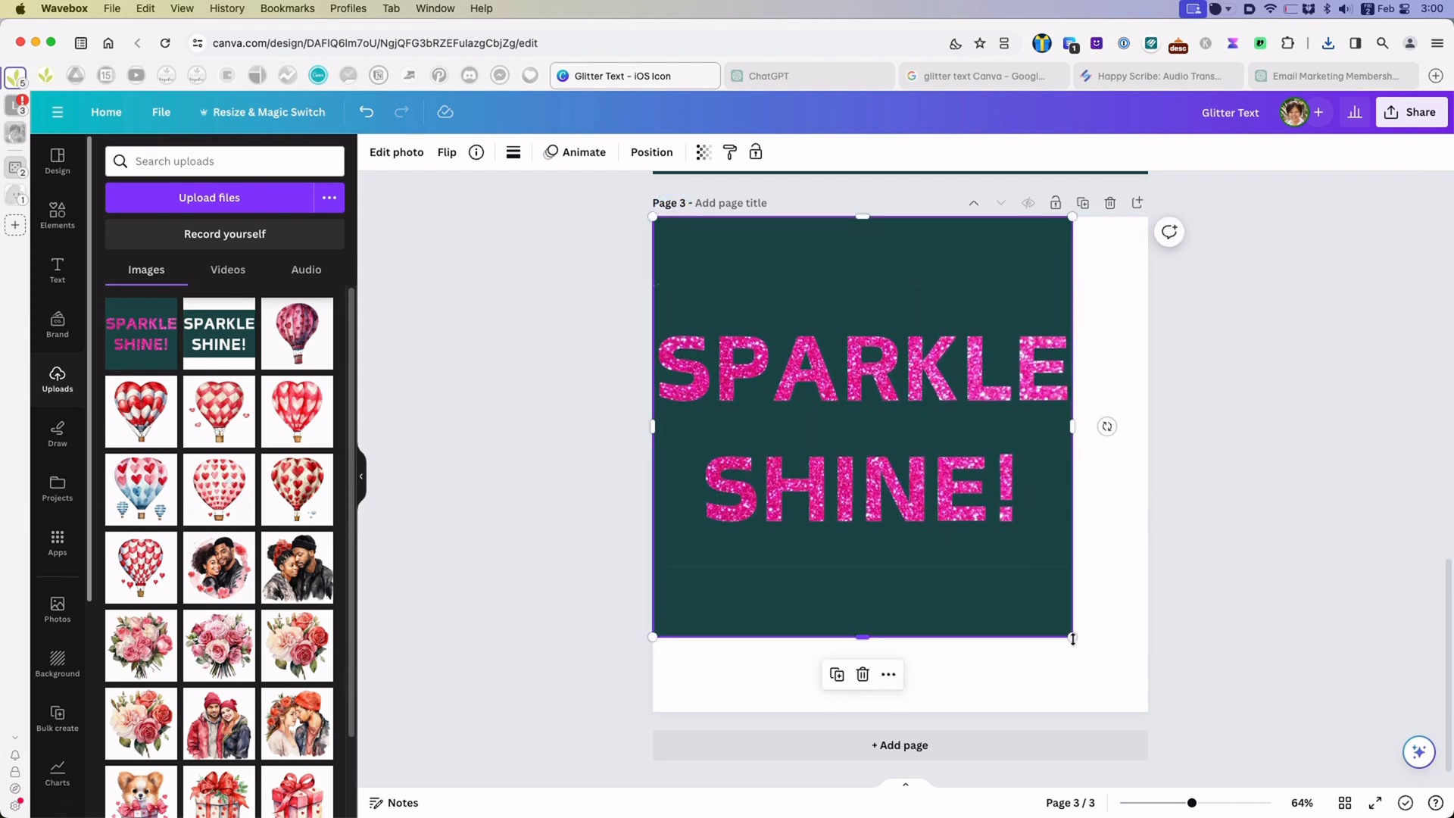
pyautogui.moveTo(1075, 638); pyautogui.dragTo(1147, 715)
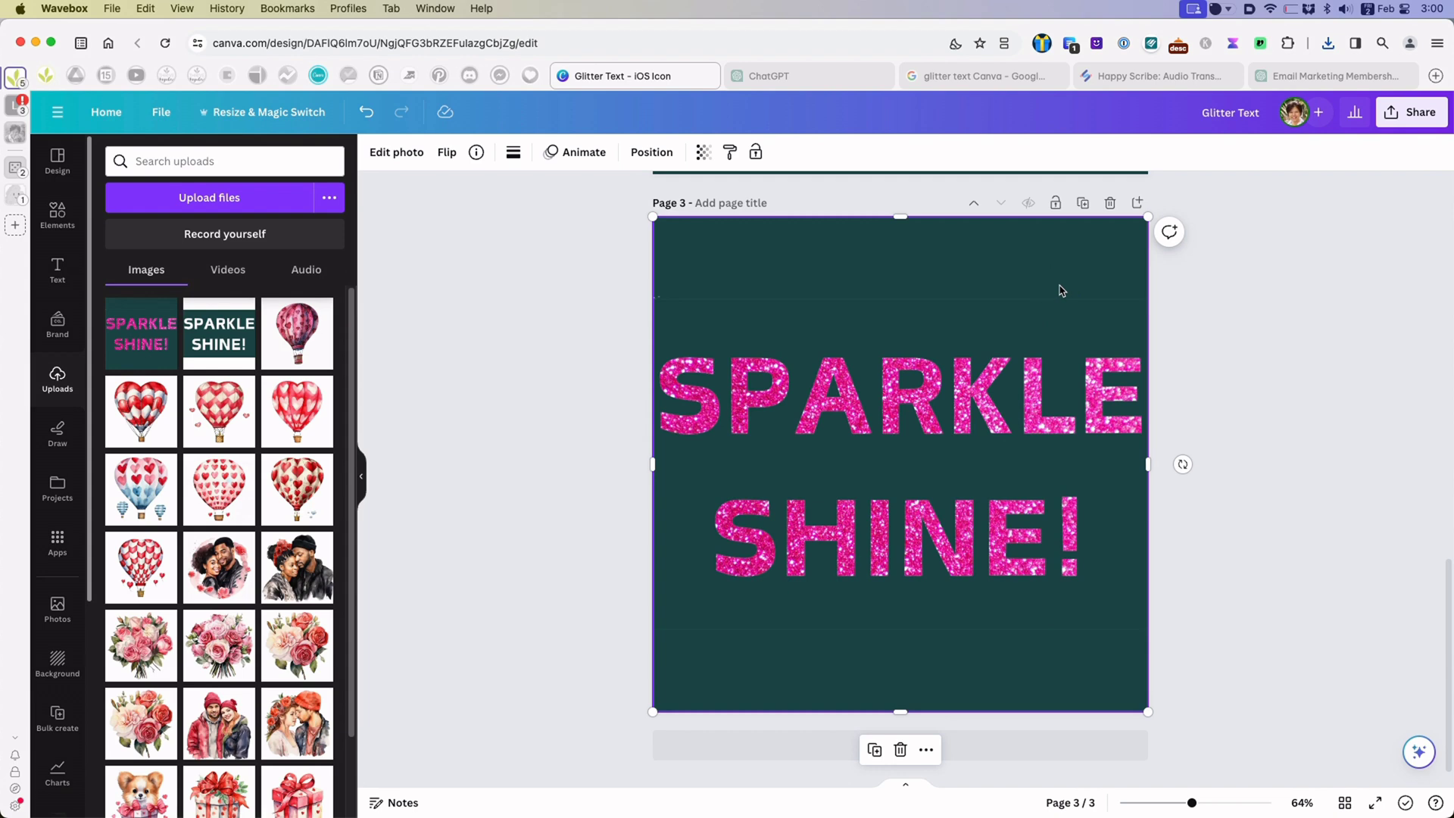
# - Remove the image's dark green background with BG Remover
pyautogui.click(396, 151)
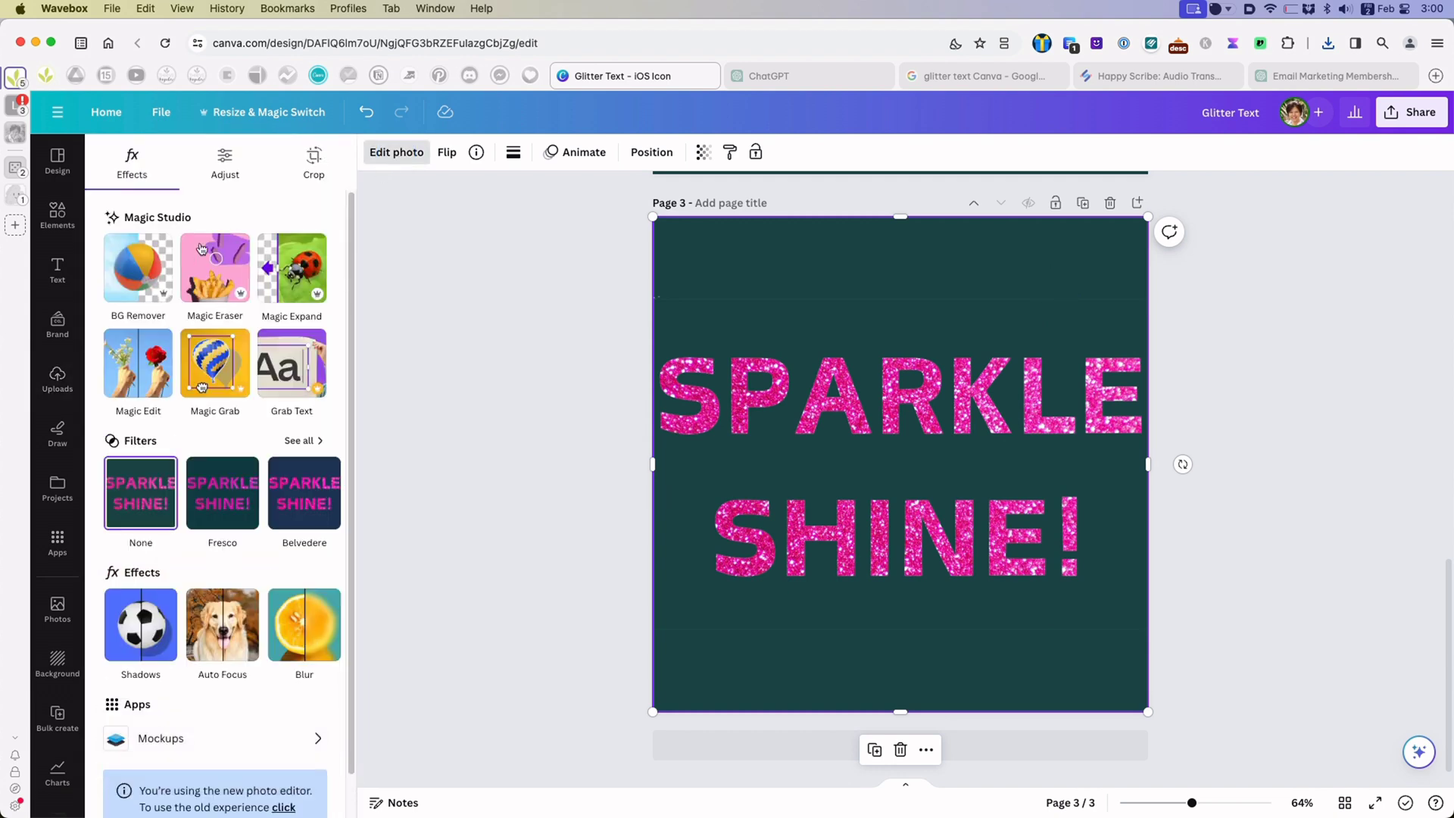
pyautogui.click(139, 267)
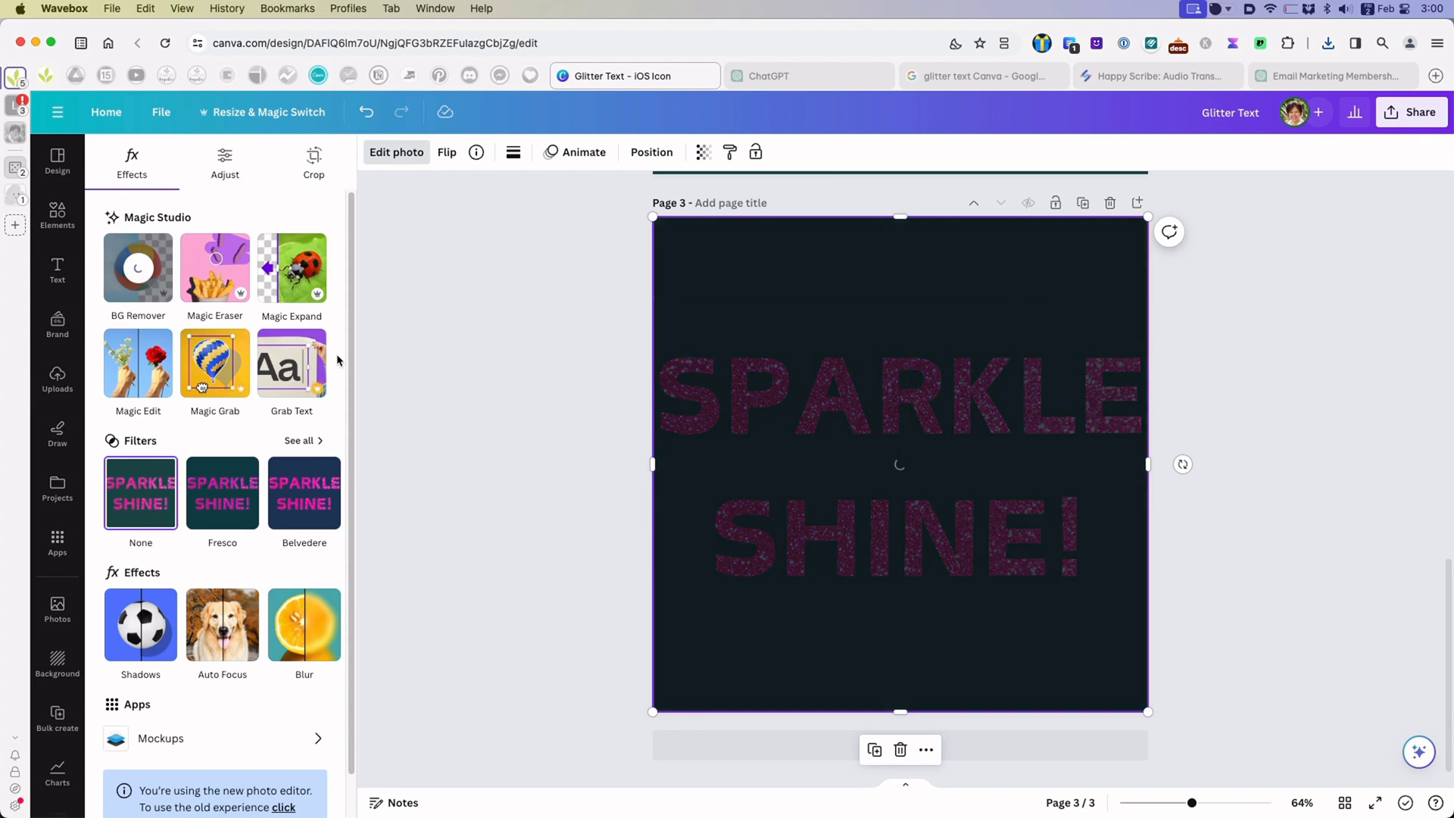
pyautogui.click(926, 387)
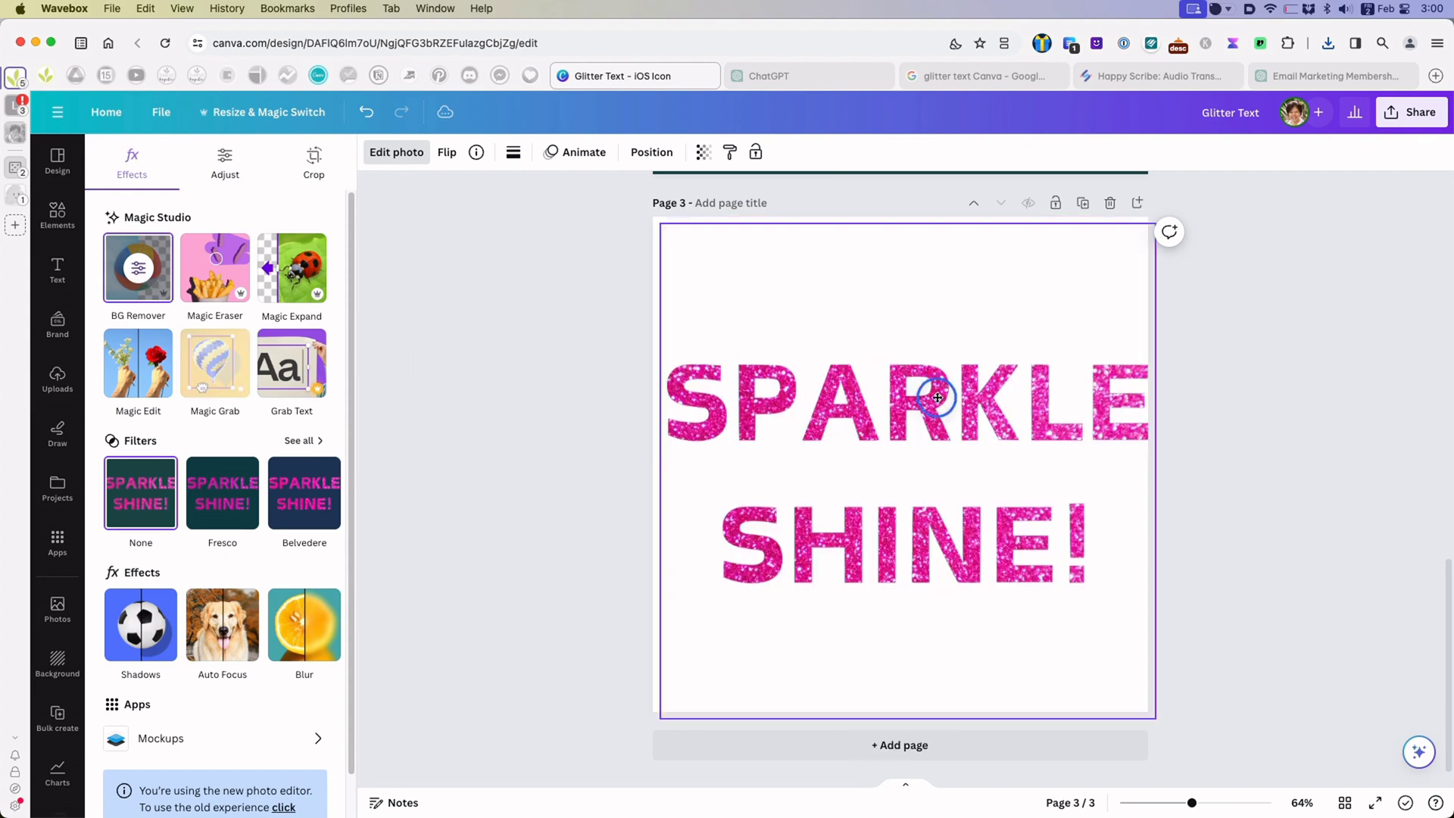
pyautogui.click(929, 385)
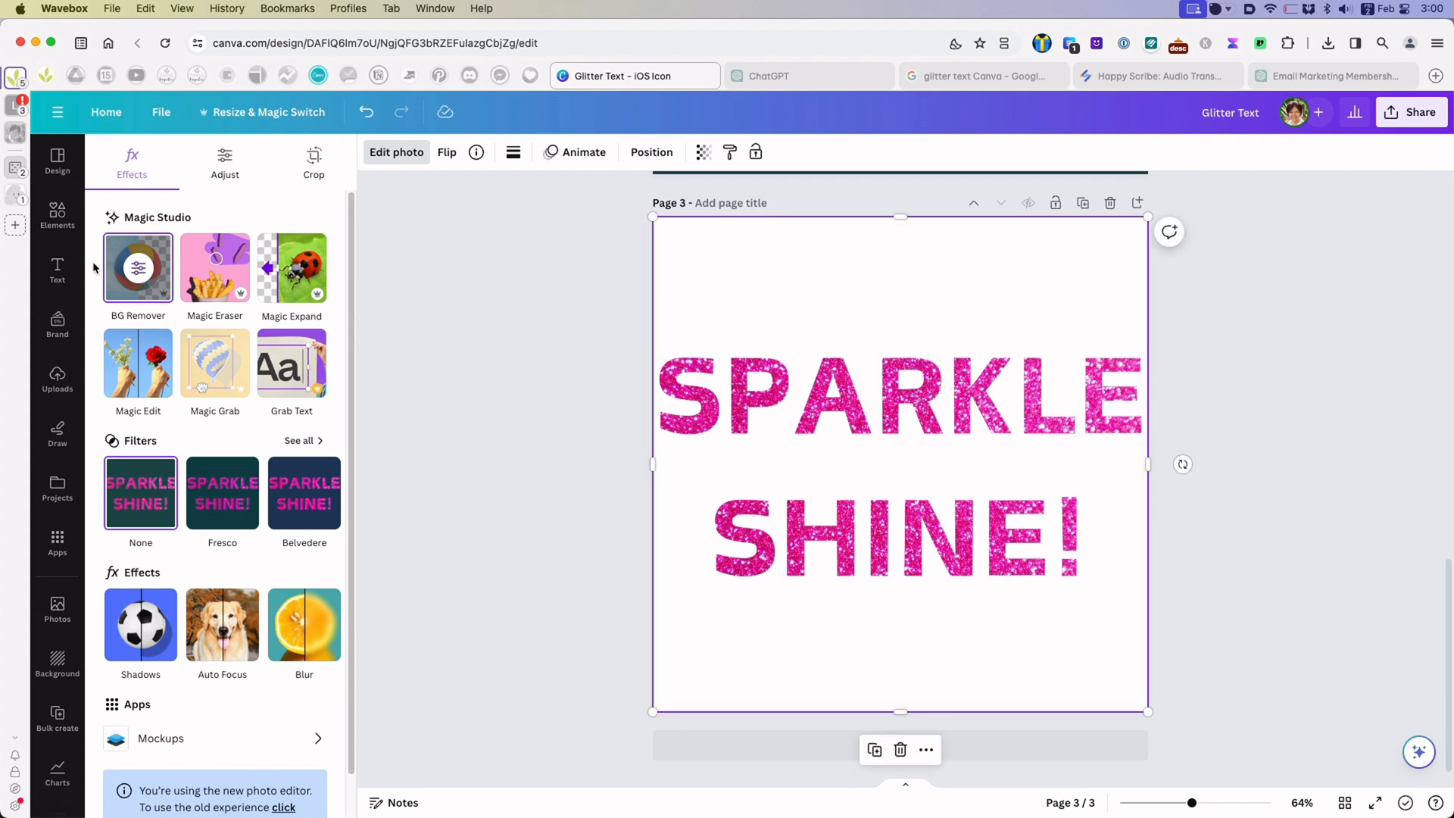
# - Nudge the glitter text image down and to the right
pyautogui.click(684, 270)
pyautogui.moveTo(684, 271); pyautogui.dragTo(697, 313)
pyautogui.click(709, 248)
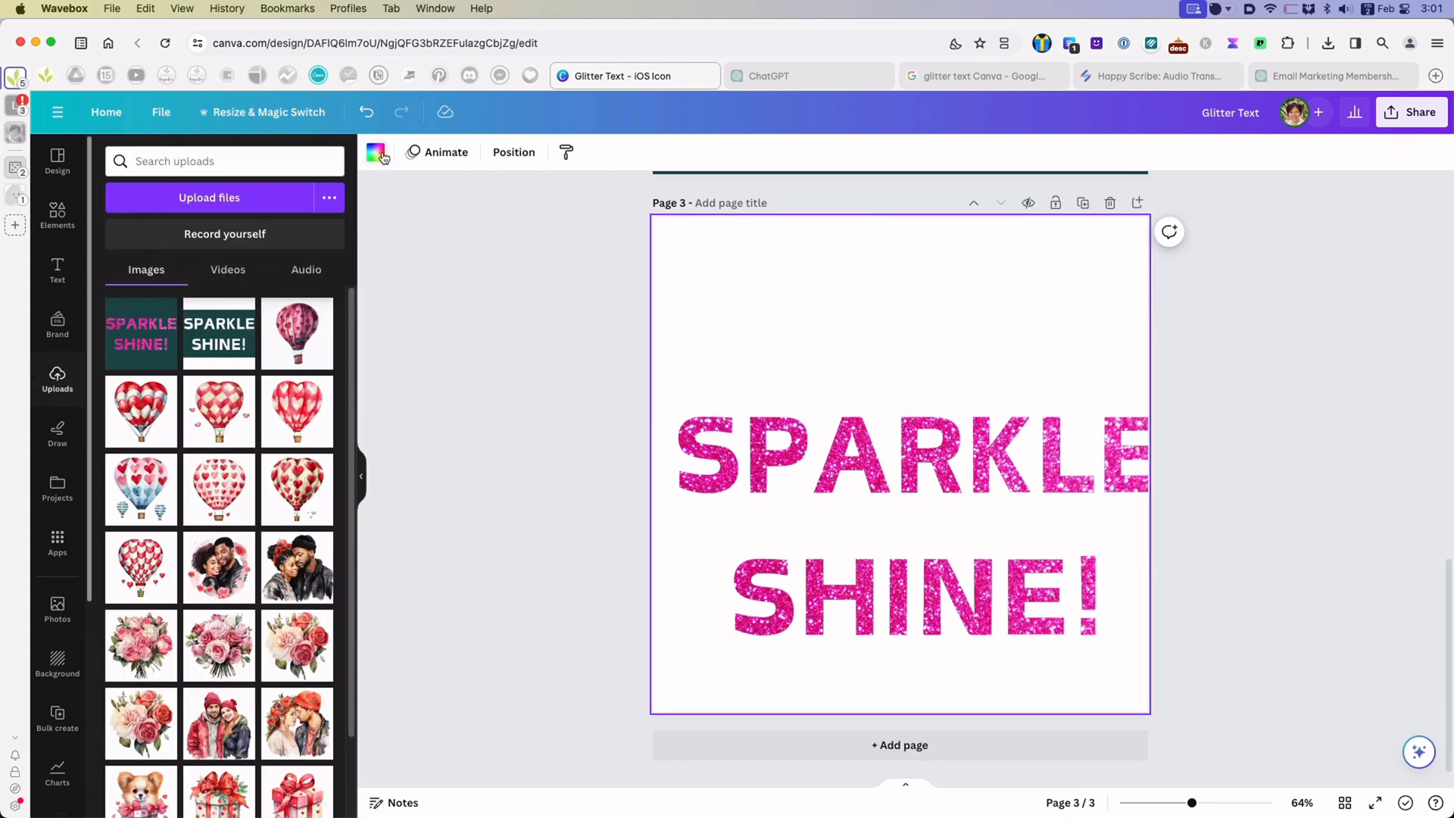
# - Try a teal-to-green gradient background, shrink the text image, and add a pink glitter splash top-left
pyautogui.click(384, 158)
pyautogui.scroll(-3, 247, 640)
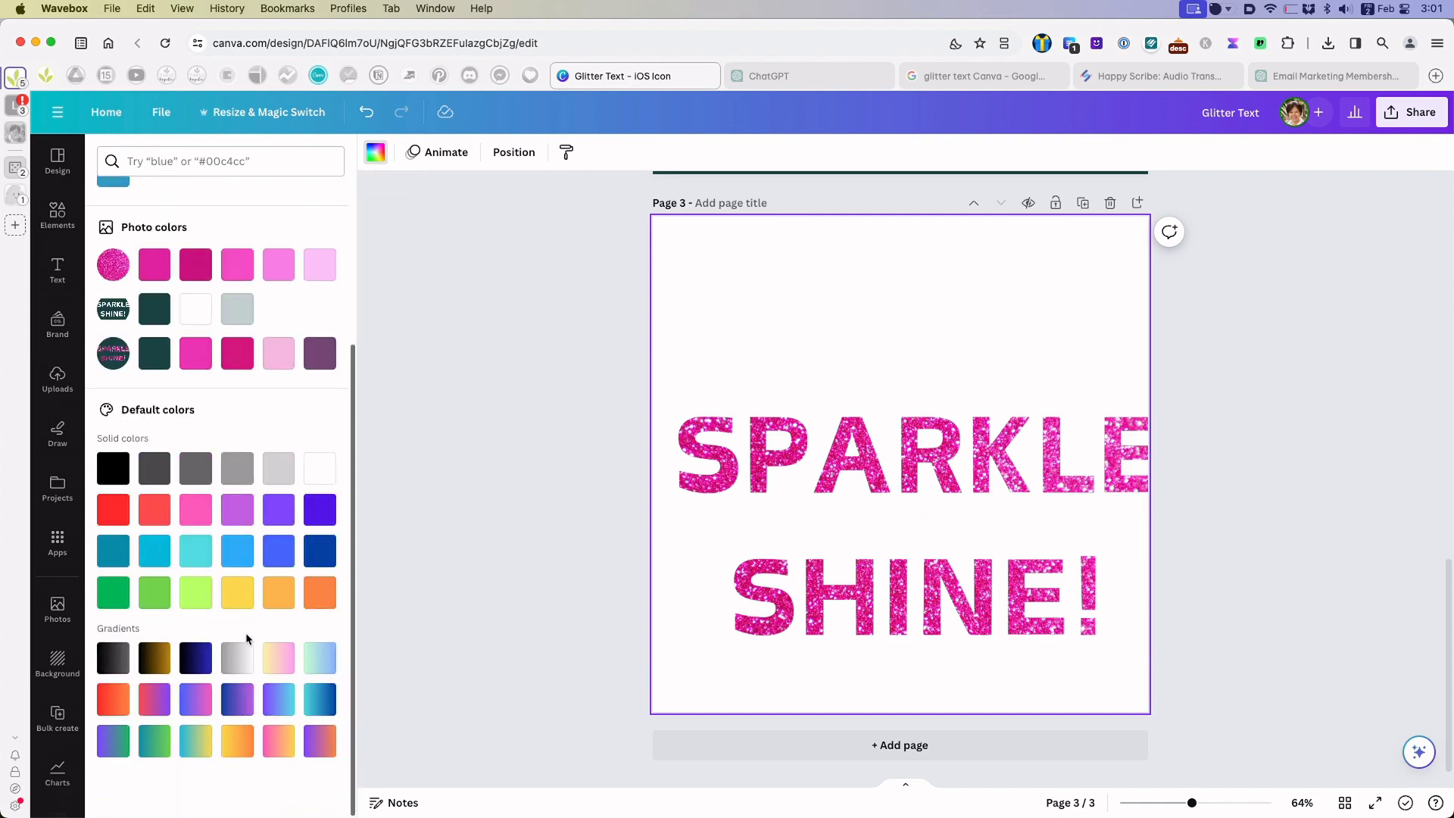
pyautogui.click(165, 739)
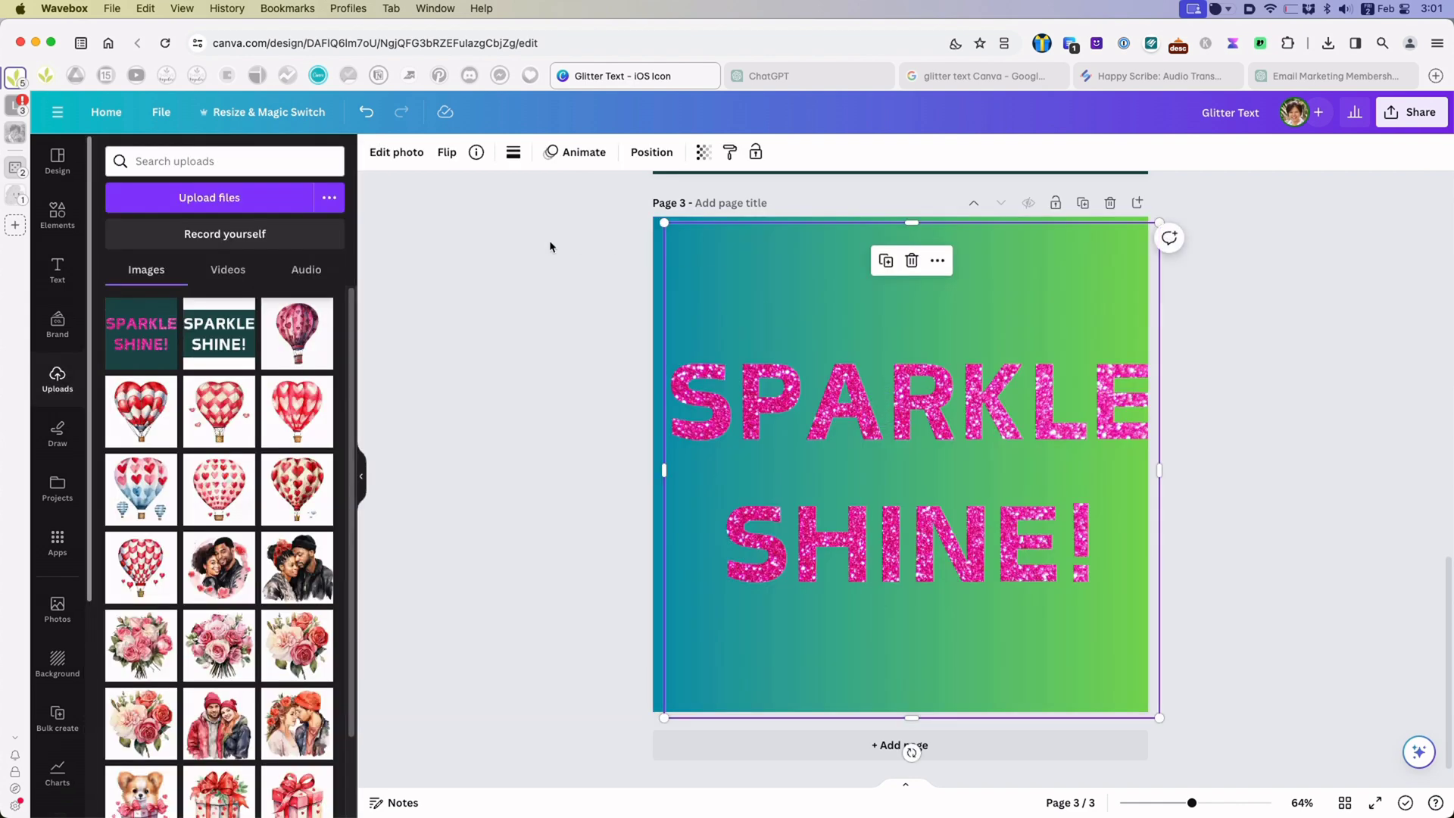
pyautogui.moveTo(664, 223); pyautogui.dragTo(795, 368)
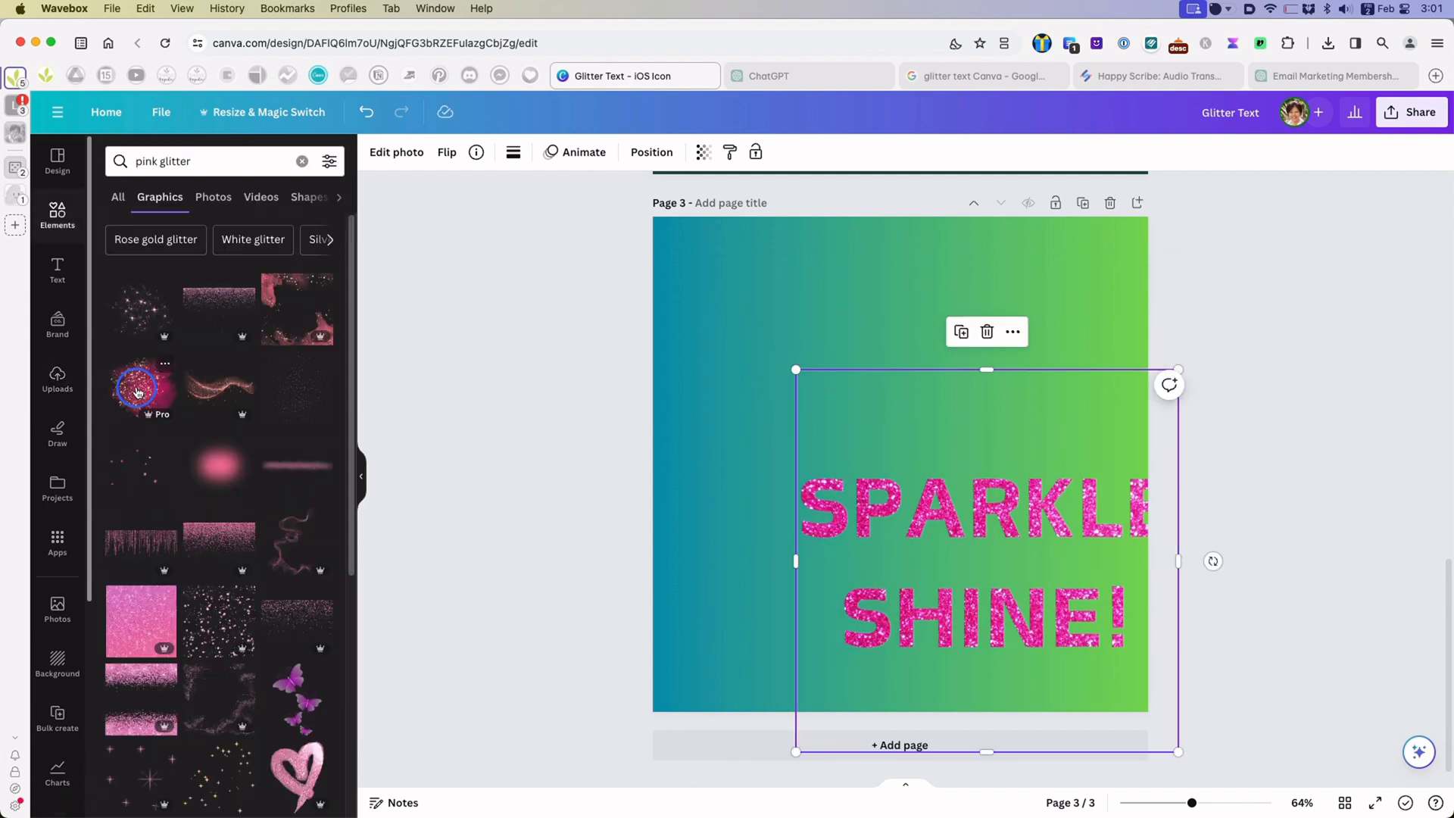
pyautogui.click(138, 392)
pyautogui.moveTo(897, 461); pyautogui.dragTo(671, 266)
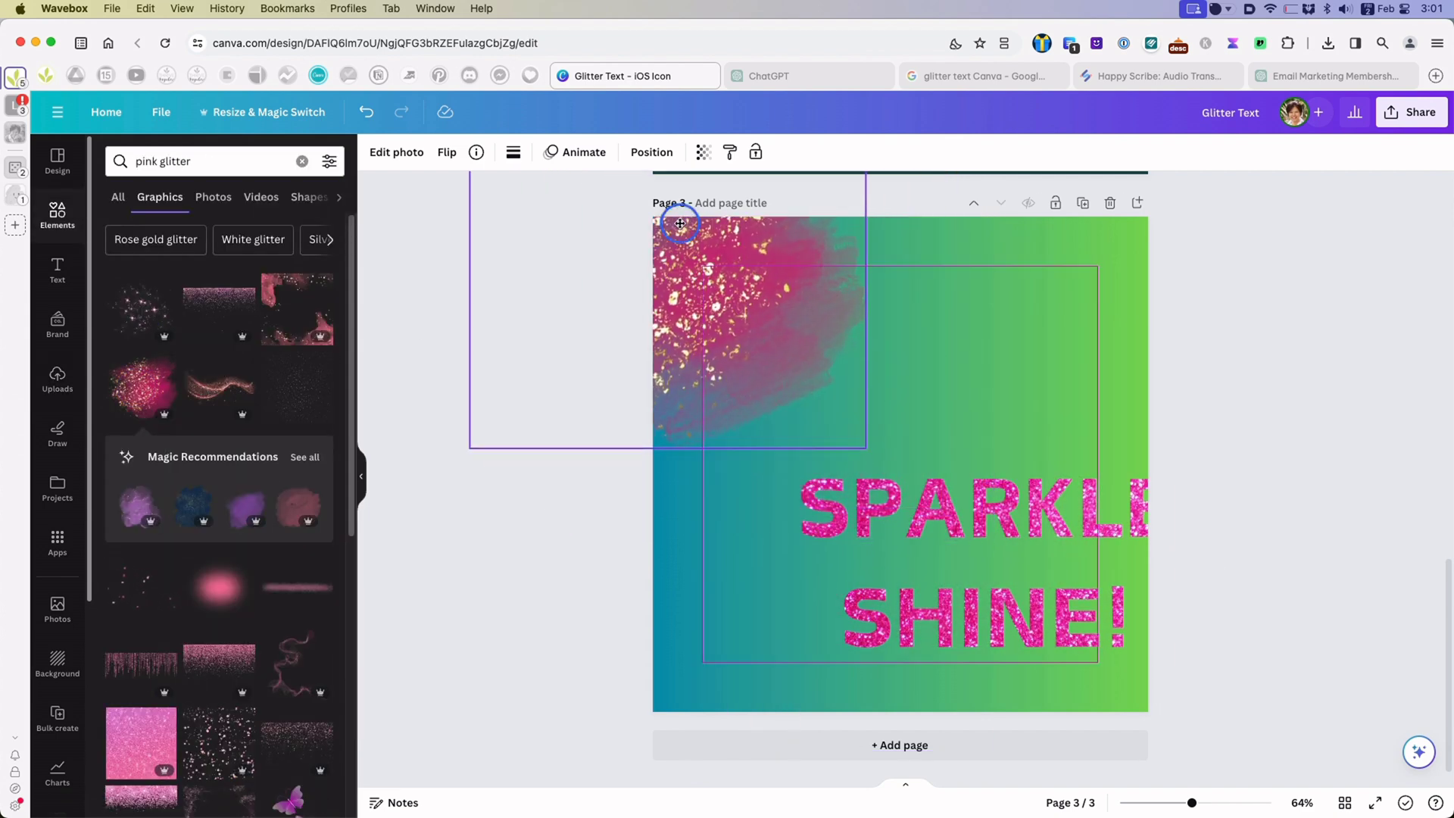
# - Set Page 3's background to light mint and move the SPARKLE SHINE! image up to centre it
pyautogui.click(976, 280)
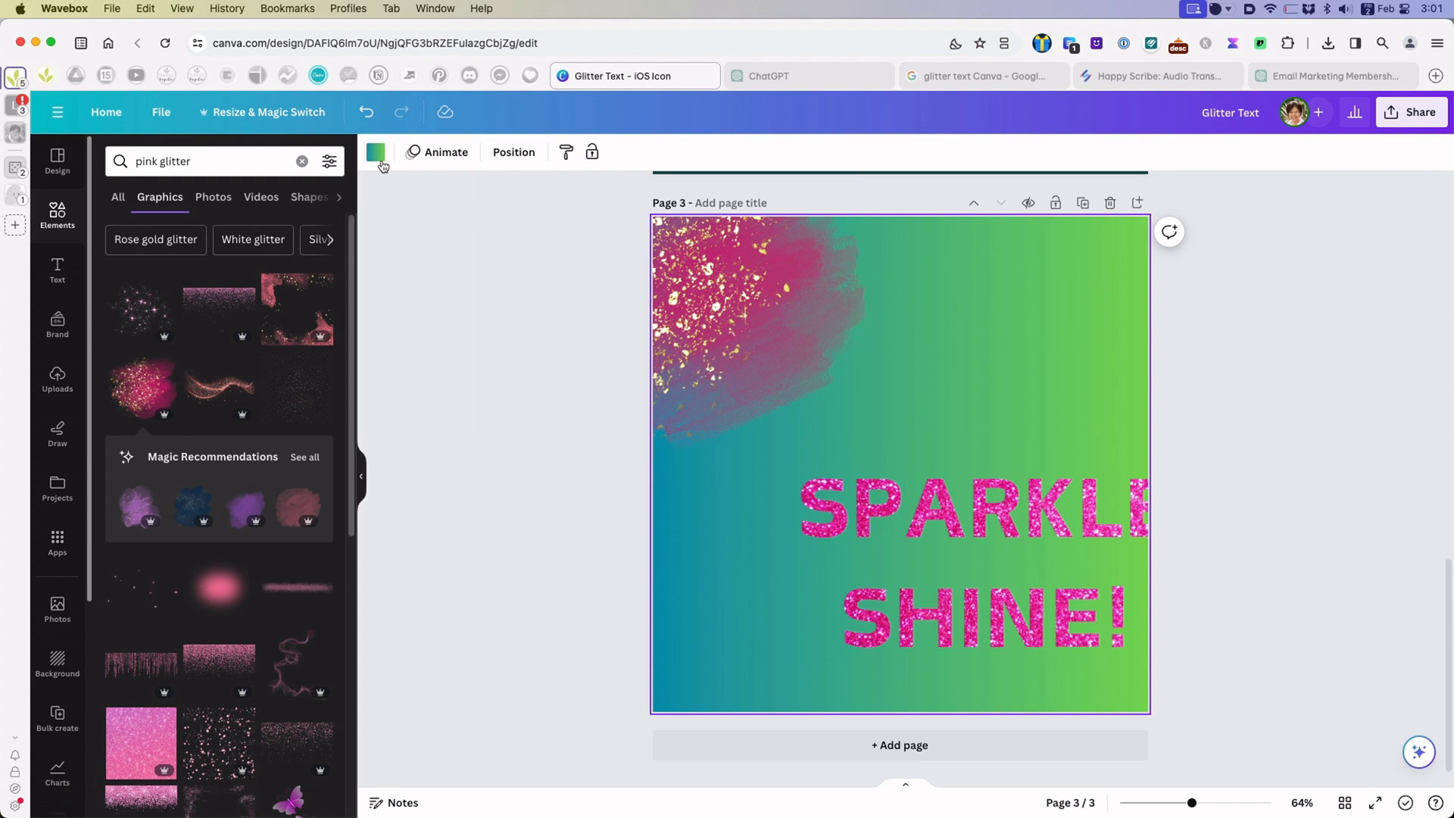
pyautogui.click(377, 154)
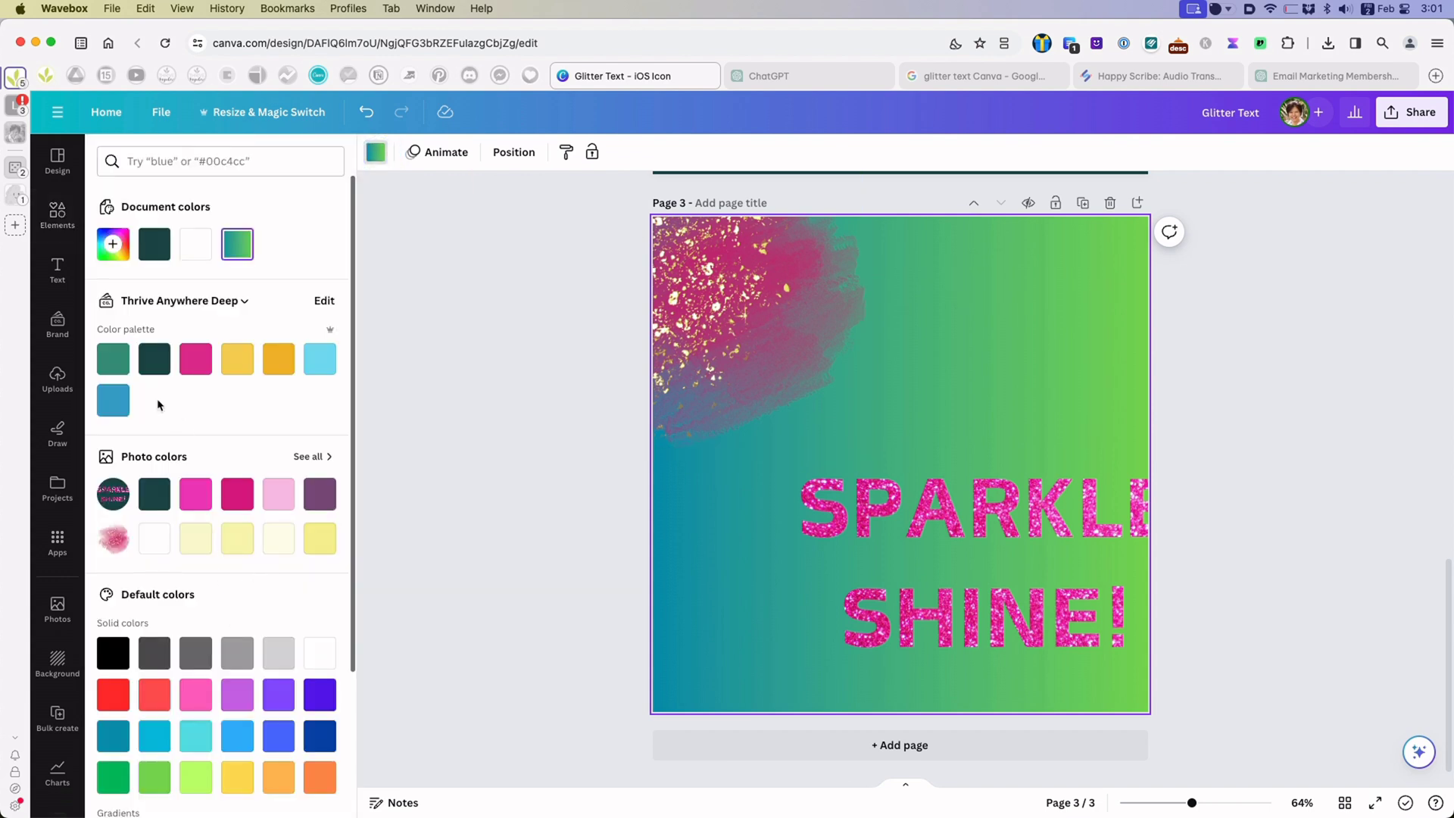
pyautogui.click(113, 358)
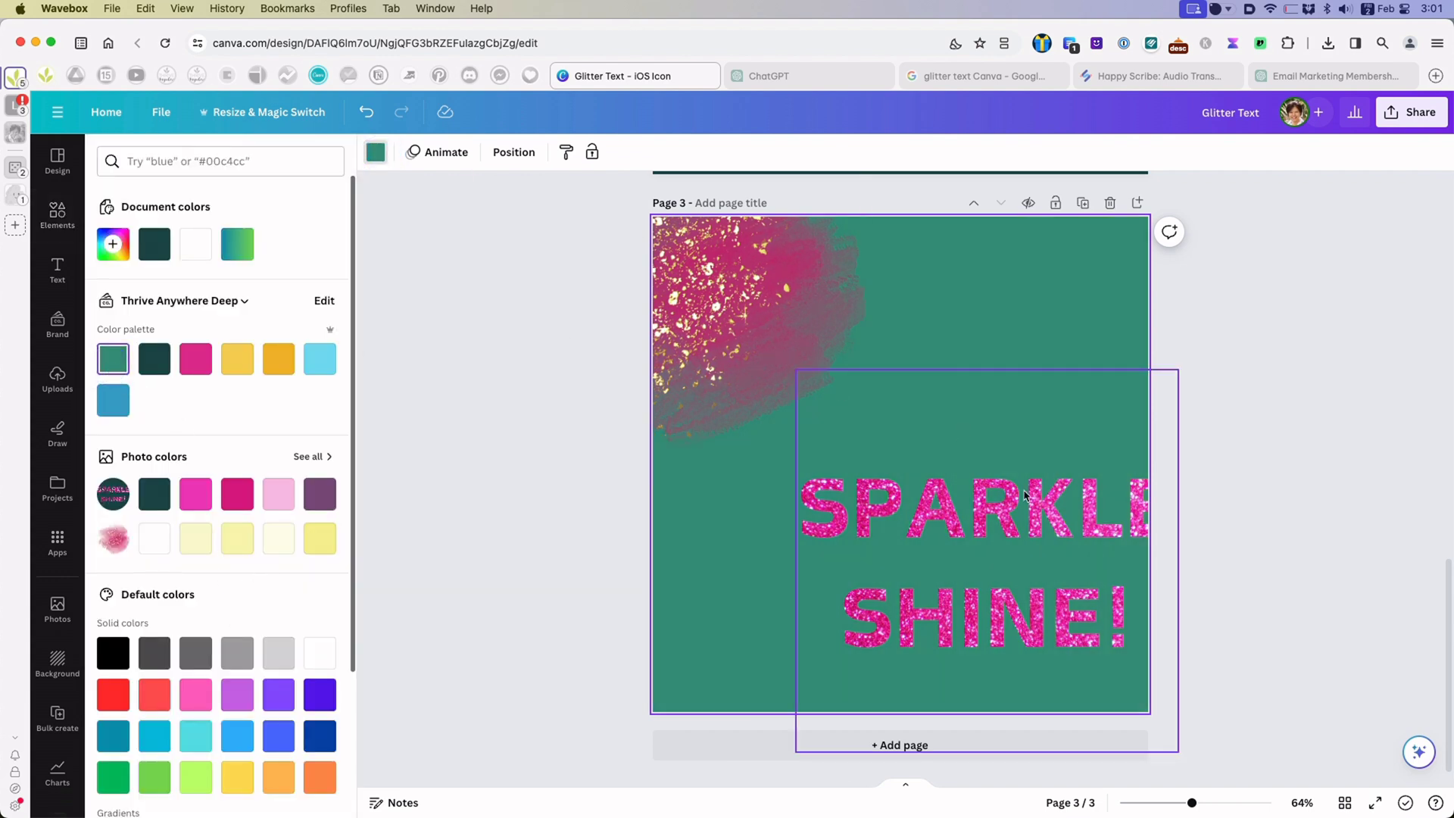
pyautogui.click(968, 483)
pyautogui.click(1004, 273)
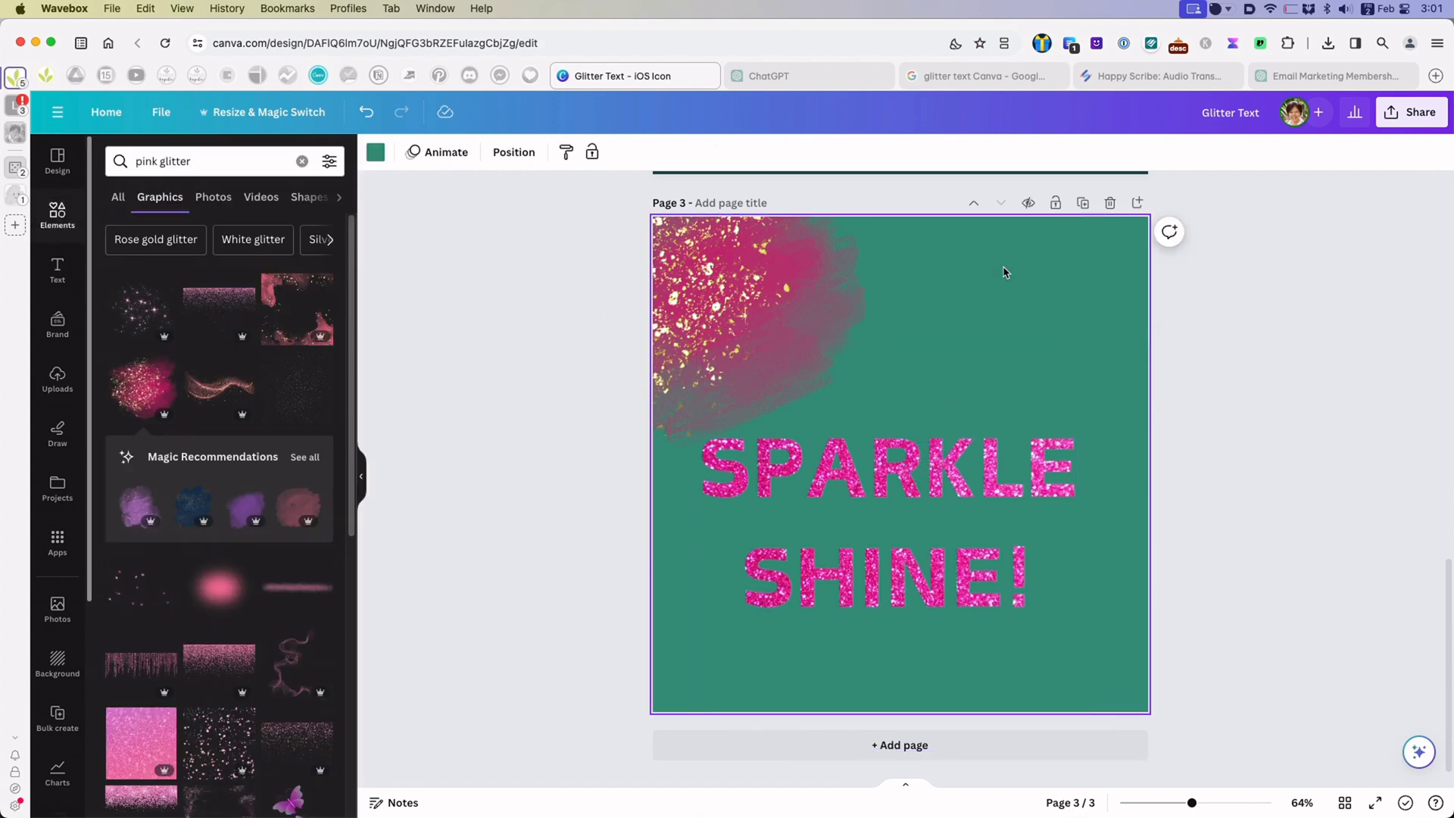
pyautogui.click(378, 152)
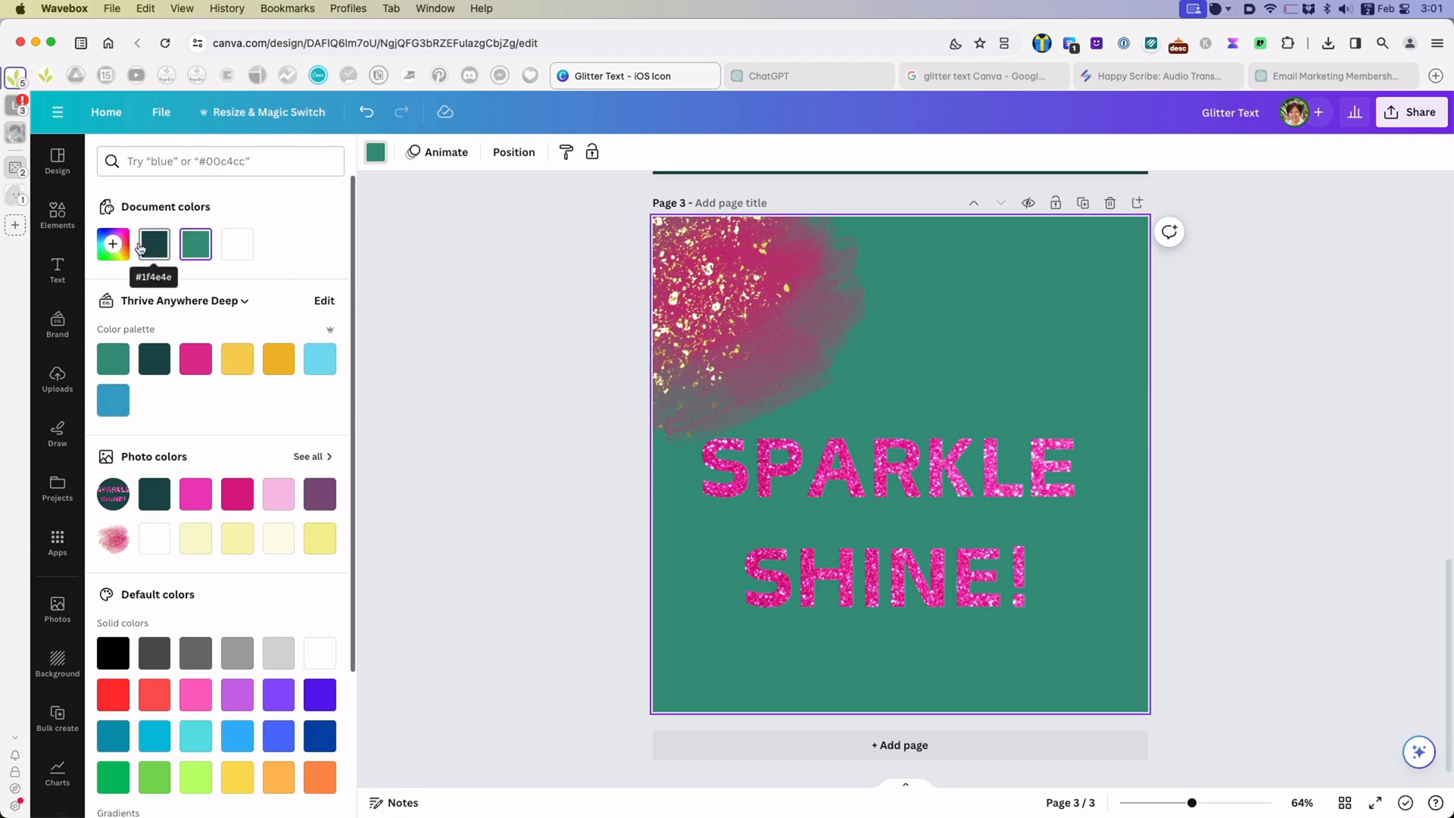
pyautogui.click(113, 243)
pyautogui.click(998, 466)
pyautogui.moveTo(997, 465); pyautogui.dragTo(999, 399)
pyautogui.click(1059, 682)
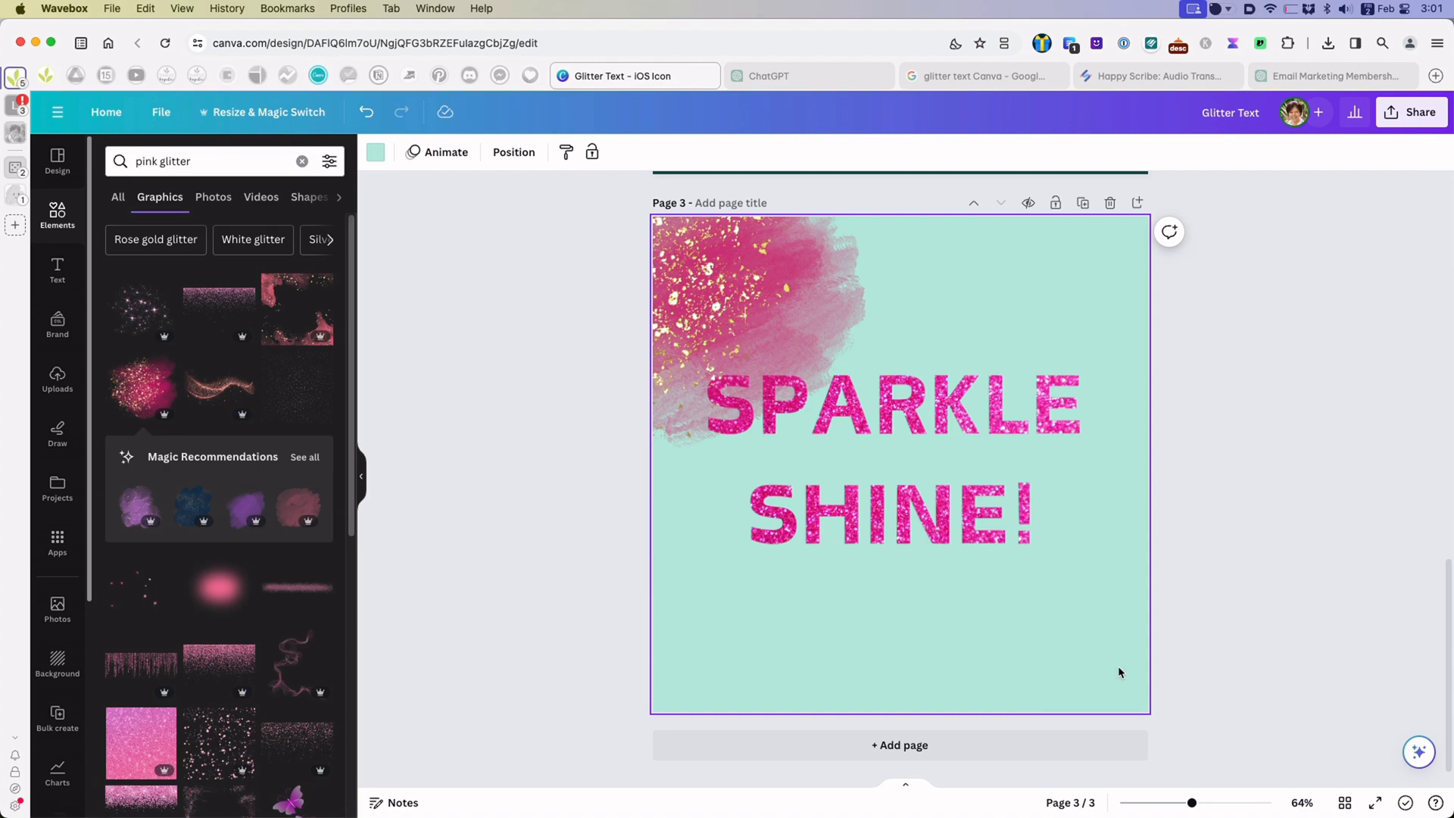